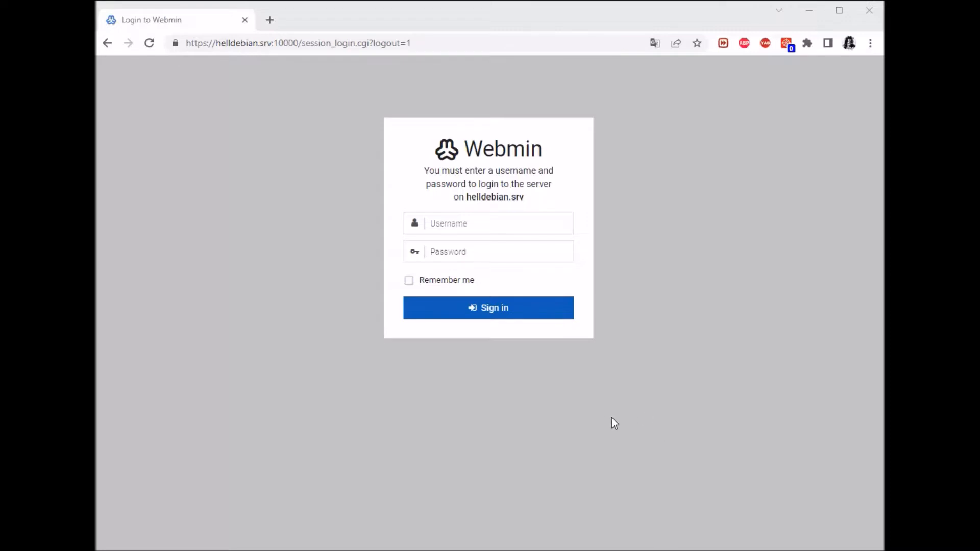
# Sign in to Webmin as root with the account password.
pyautogui.click(463, 234)
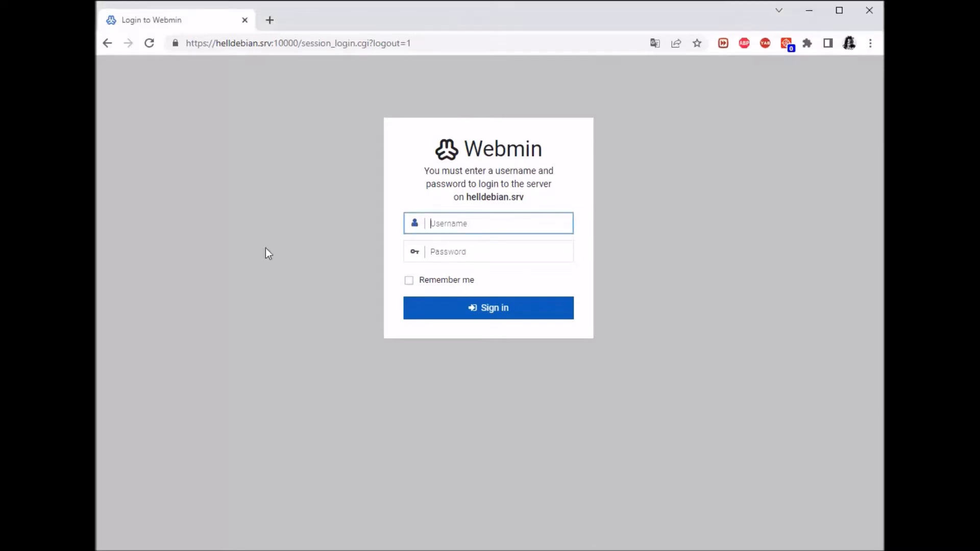
pyautogui.write('root')
pyautogui.press('Tab')
pyautogui.write('*')
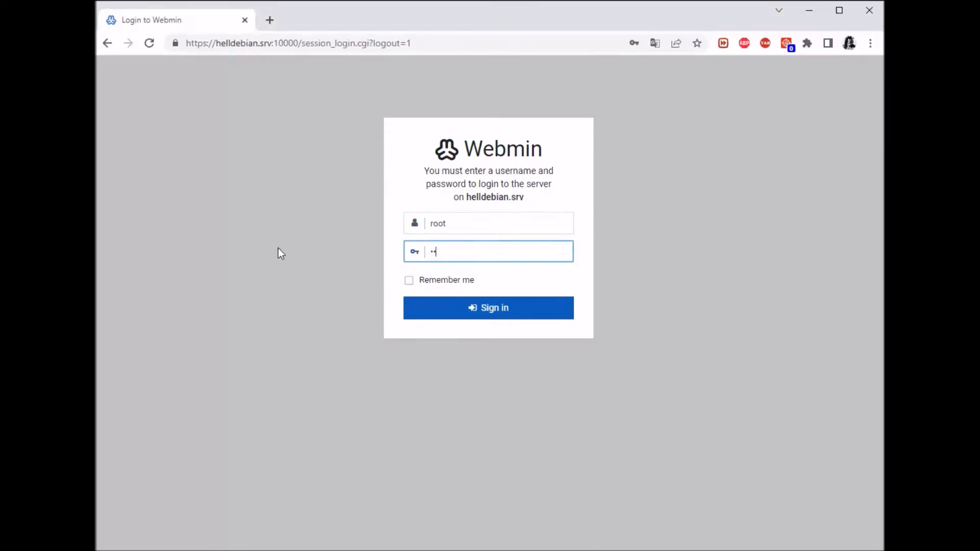
pyautogui.write('*********')
pyautogui.press('Return')
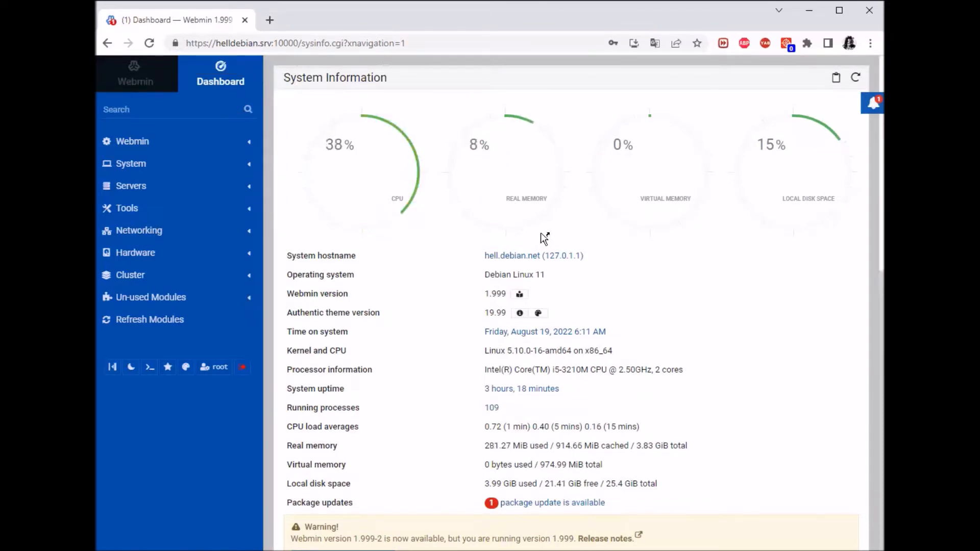
# Expand the Webmin category's modules and open the dashboard side panel of system stats.
pyautogui.click(146, 144)
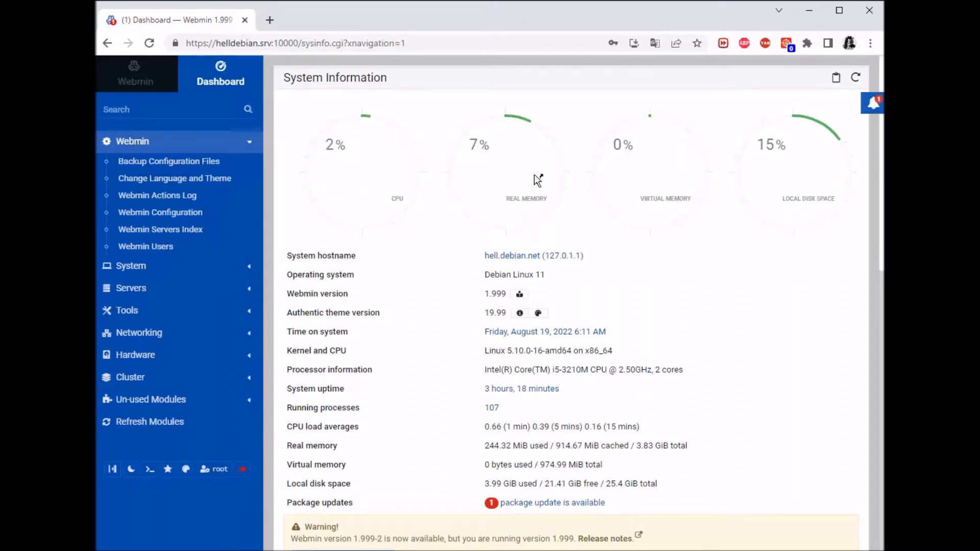
pyautogui.click(874, 108)
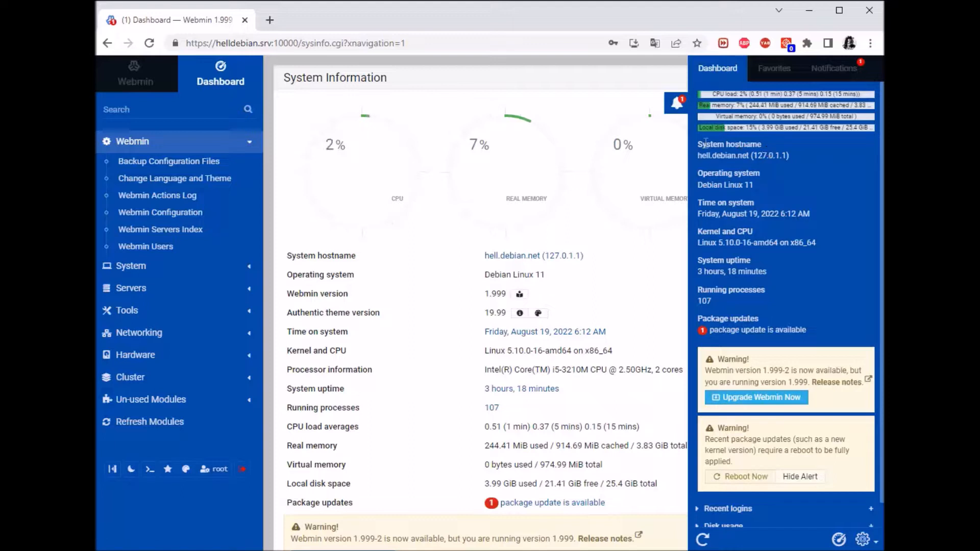
# Highlight the hostname, operating system, time, kernel/CPU and process count entries in the side panel.
pyautogui.moveTo(696, 143); pyautogui.dragTo(774, 157)
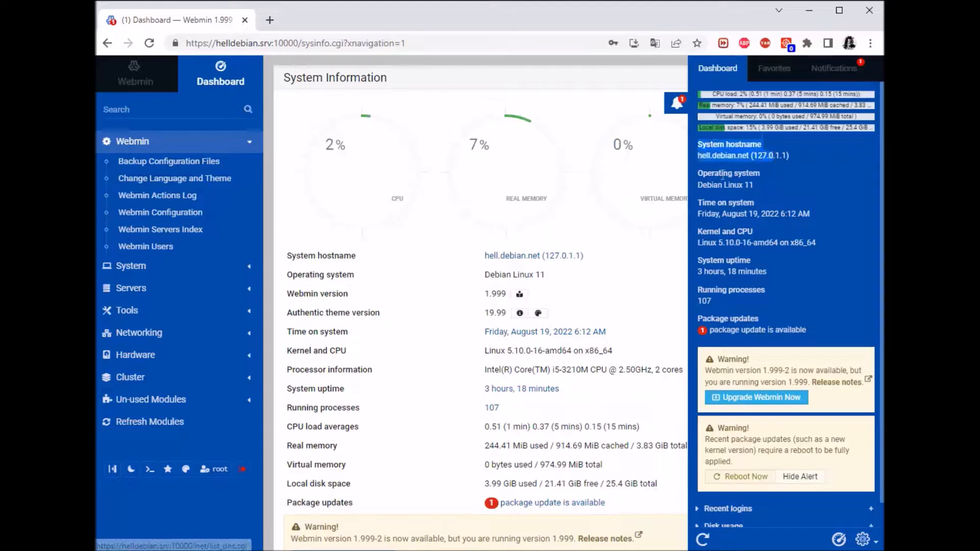
pyautogui.moveTo(698, 174); pyautogui.dragTo(780, 194)
pyautogui.click(722, 220)
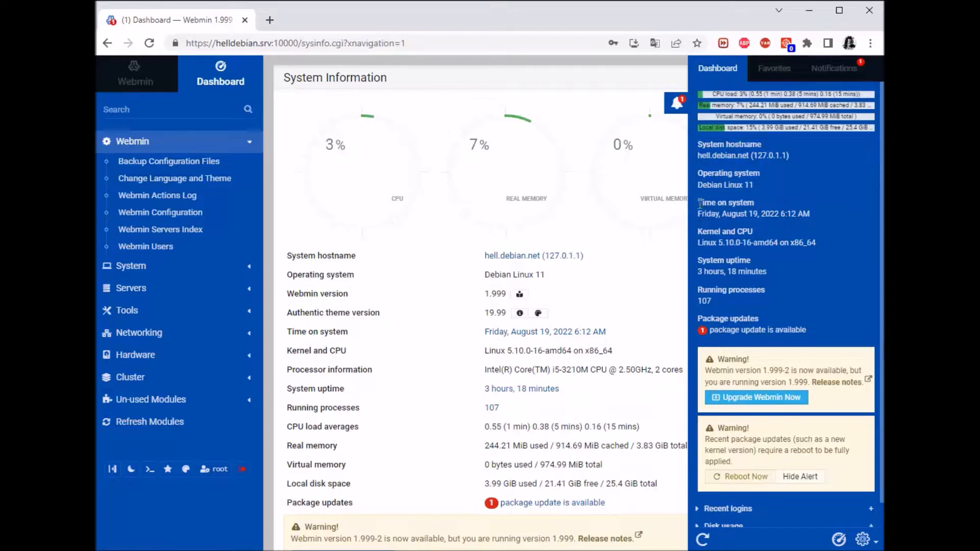
pyautogui.moveTo(698, 203); pyautogui.dragTo(779, 215)
pyautogui.moveTo(698, 232); pyautogui.dragTo(758, 244)
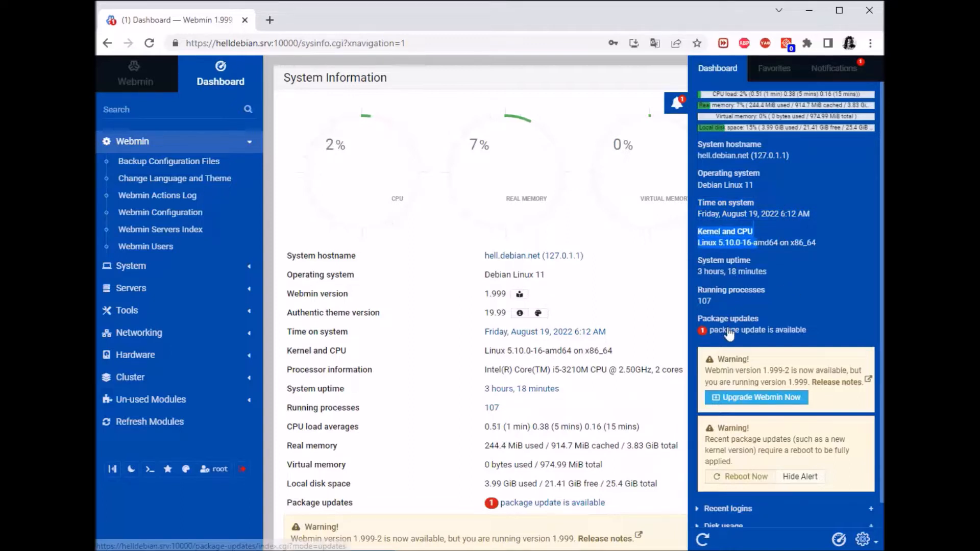
pyautogui.moveTo(713, 299); pyautogui.dragTo(702, 294)
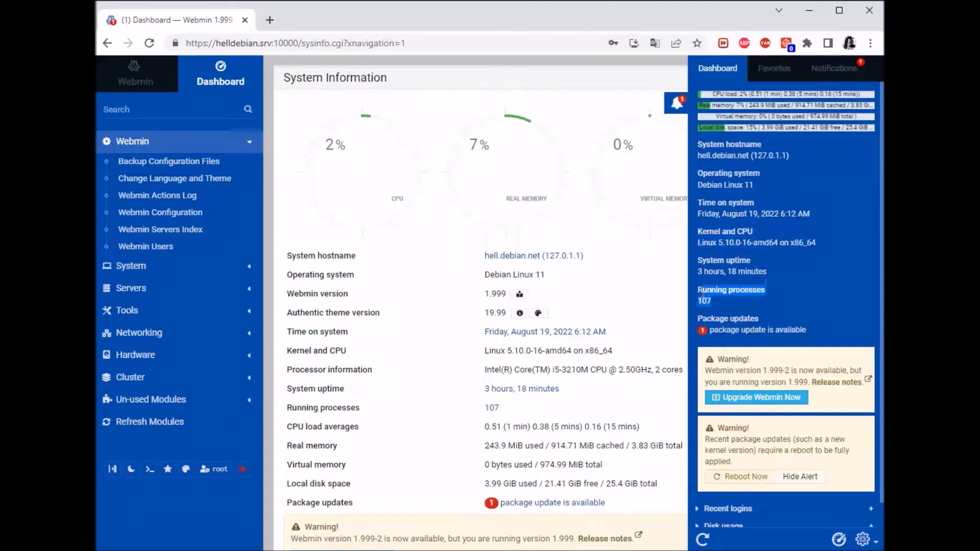
# Browse the Favorites and Notifications tabs, then expand and collapse the Recent logins table.
pyautogui.click(772, 69)
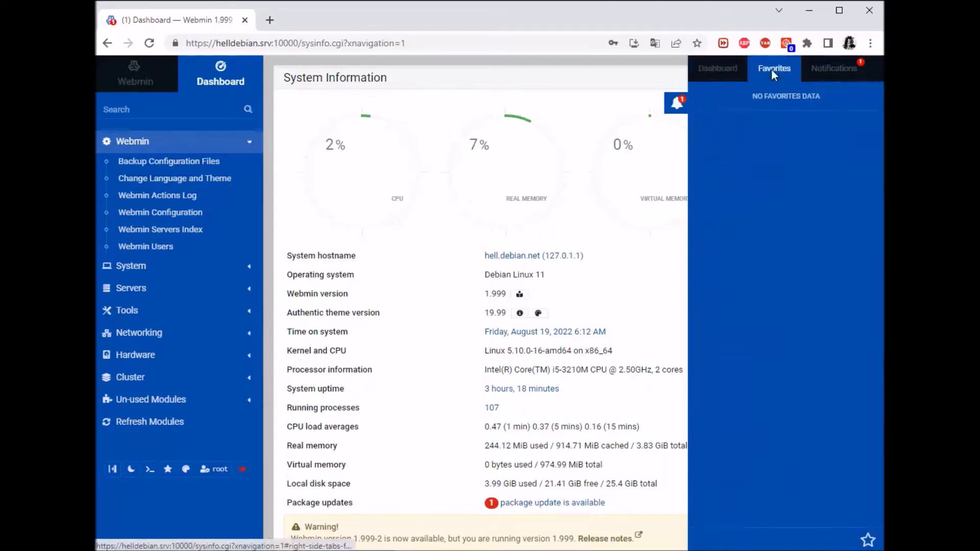
pyautogui.click(834, 67)
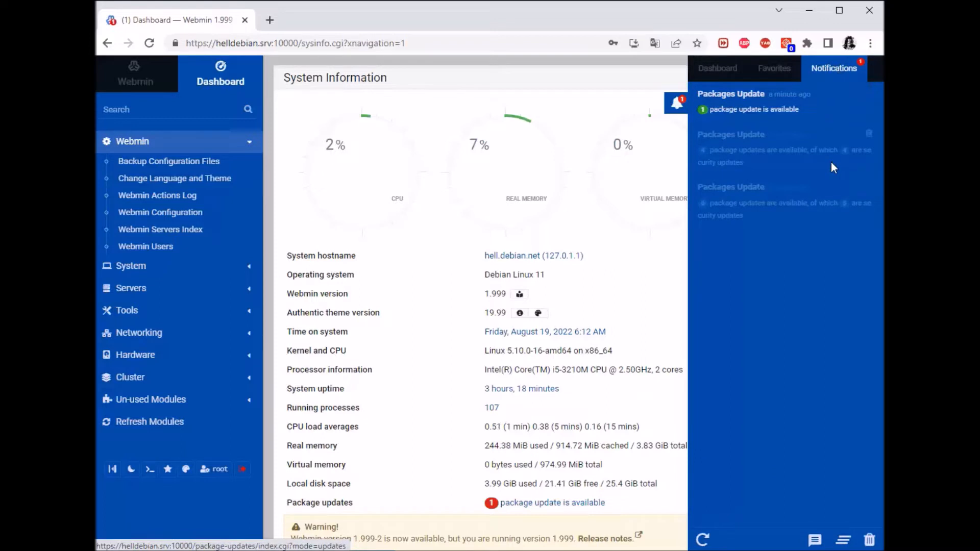
pyautogui.click(706, 65)
pyautogui.scroll(-1, 807, 382)
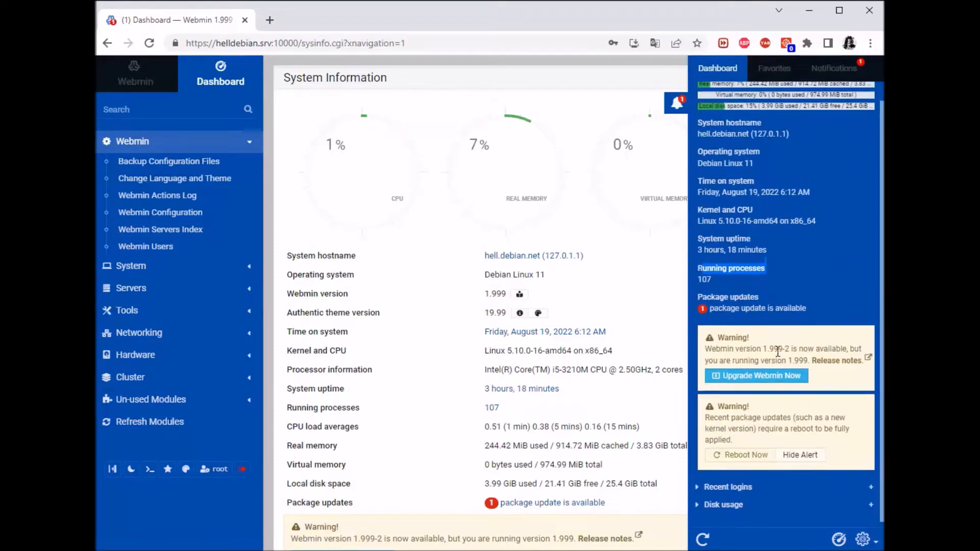
pyautogui.click(735, 480)
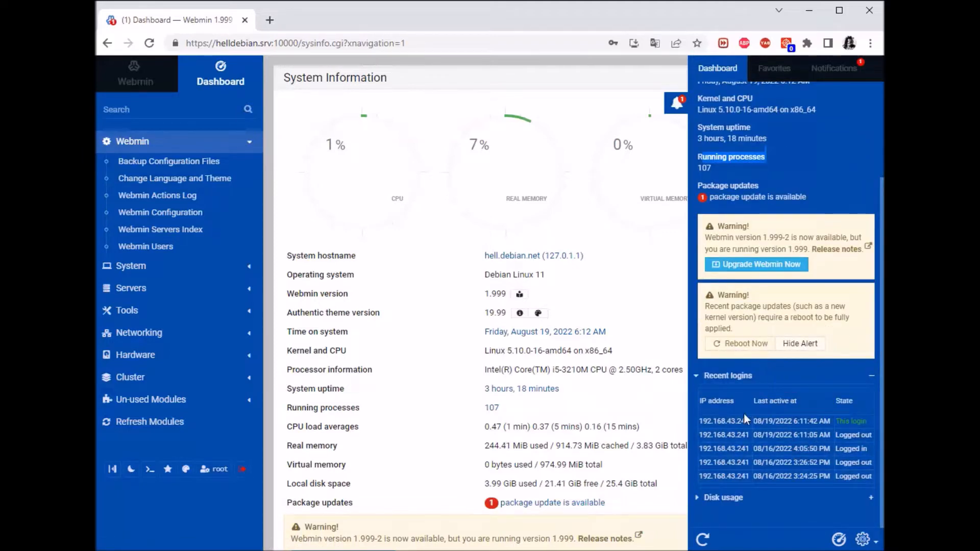
pyautogui.click(729, 376)
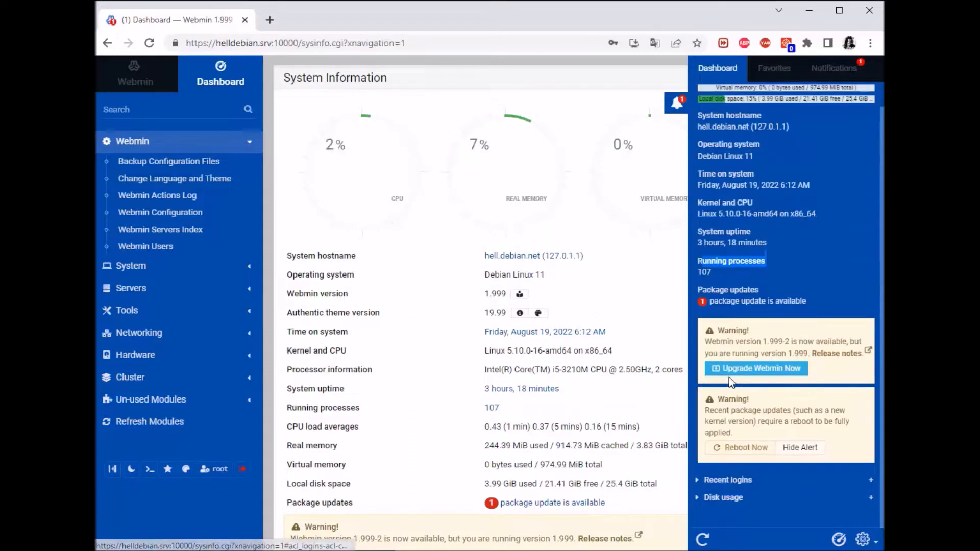
# Expand Disk usage to check the / and /c mount figures, revisit Notifications, then close the panel.
pyautogui.click(724, 498)
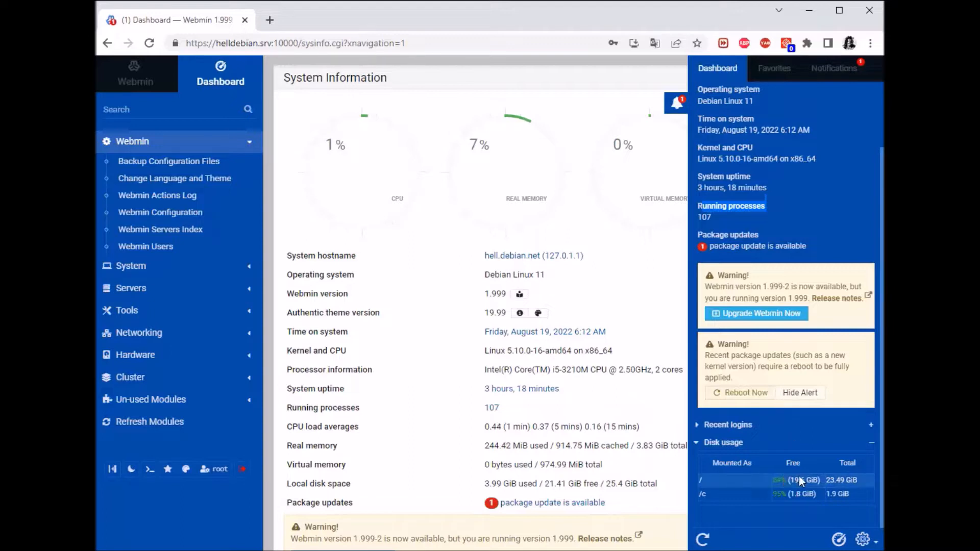
pyautogui.moveTo(860, 482); pyautogui.dragTo(774, 483)
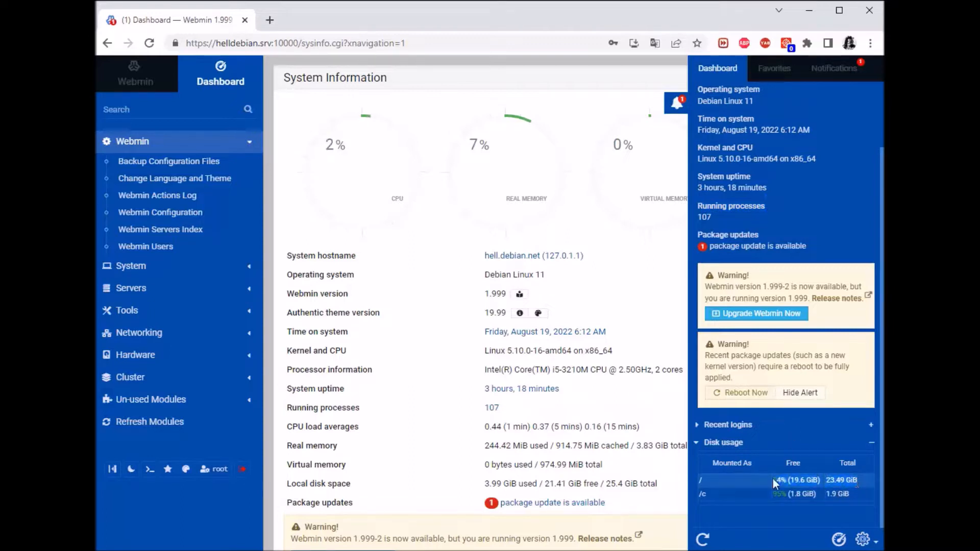
pyautogui.moveTo(864, 498); pyautogui.dragTo(705, 494)
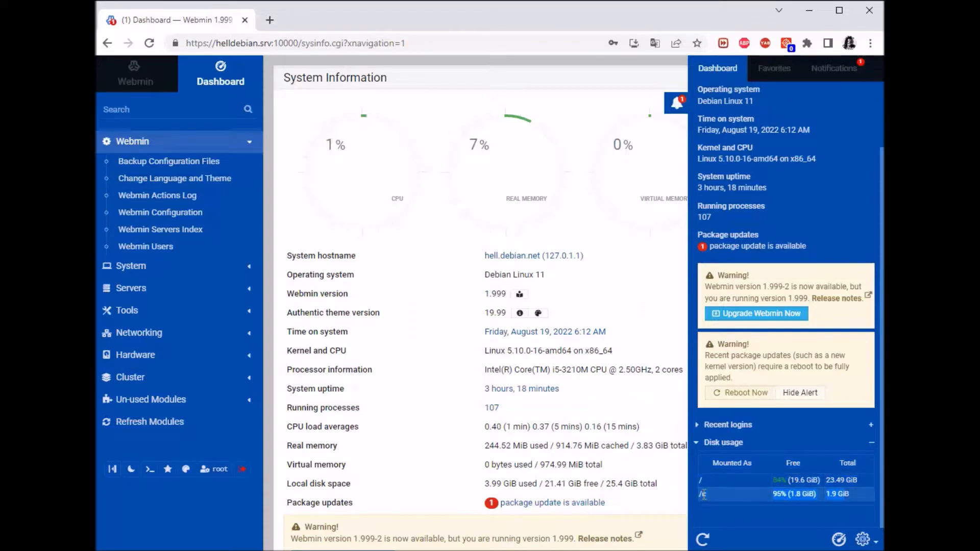
pyautogui.click(823, 209)
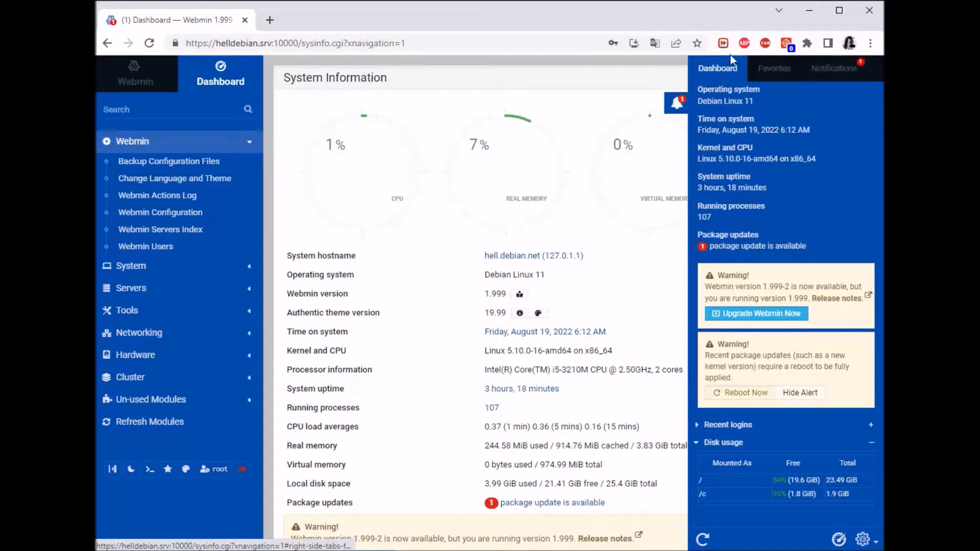
pyautogui.click(837, 70)
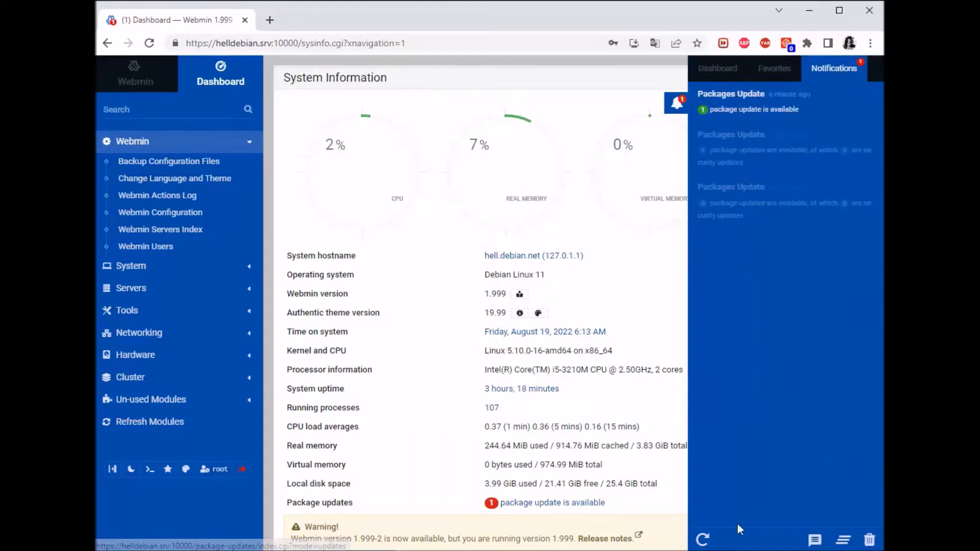
pyautogui.click(629, 99)
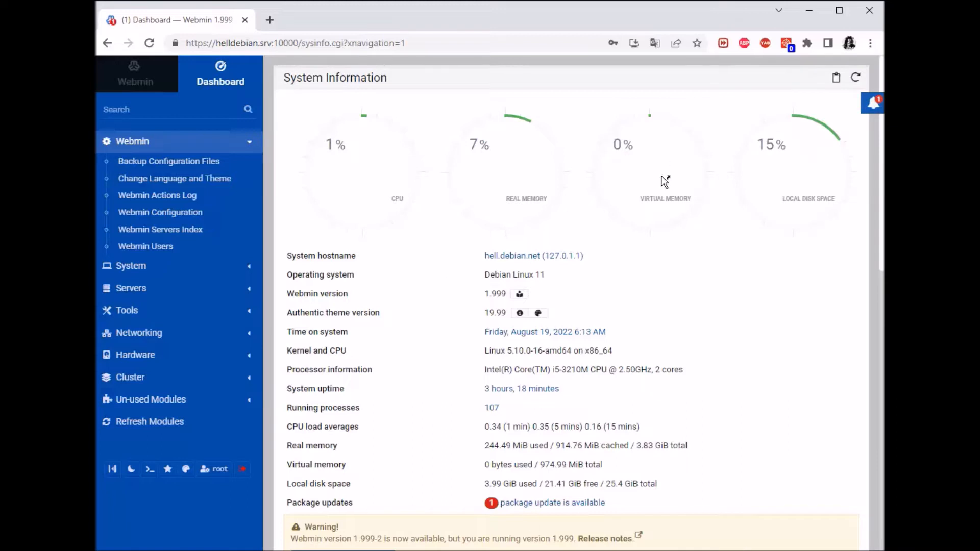
# Scroll the dashboard and open Change Language and Theme under the Webmin category.
pyautogui.moveTo(288, 255); pyautogui.dragTo(580, 255)
pyautogui.click(630, 272)
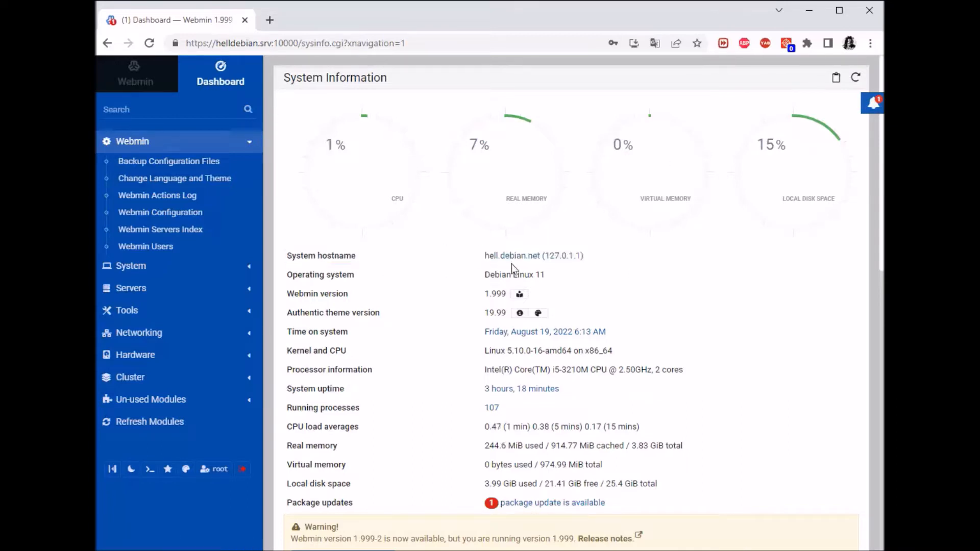
pyautogui.scroll(-1, 648, 225)
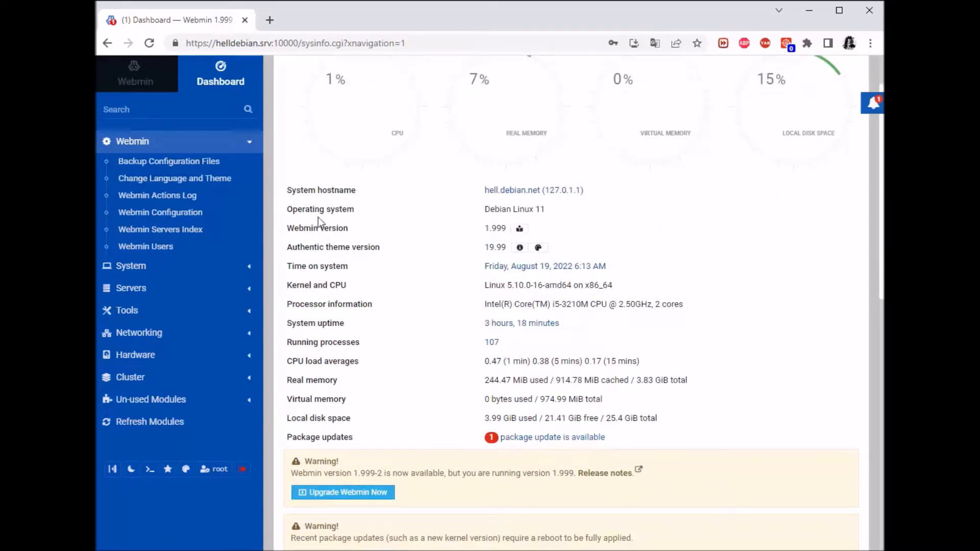
pyautogui.scroll(-1, 336, 201)
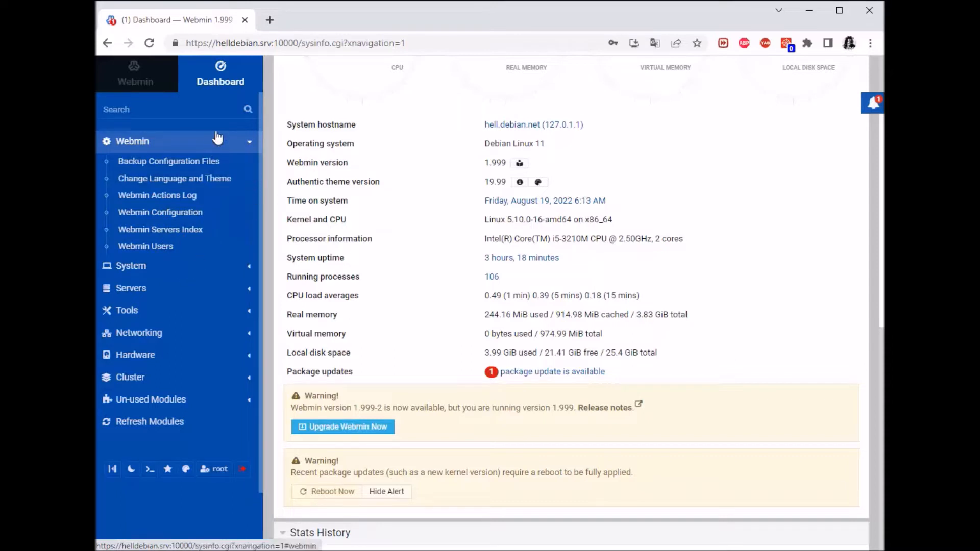
pyautogui.click(135, 181)
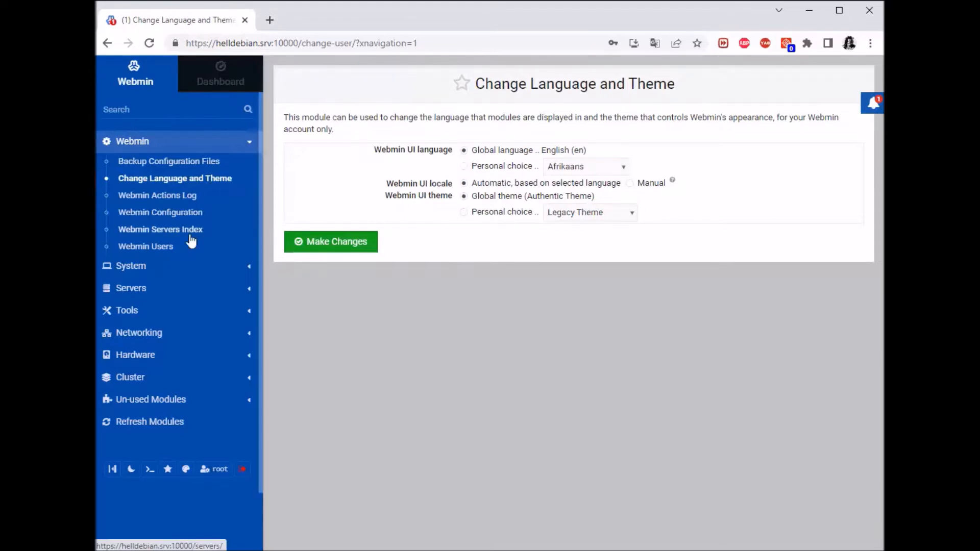
# Open Webmin Actions Log from the Webmin category in the sidebar.
pyautogui.click(144, 198)
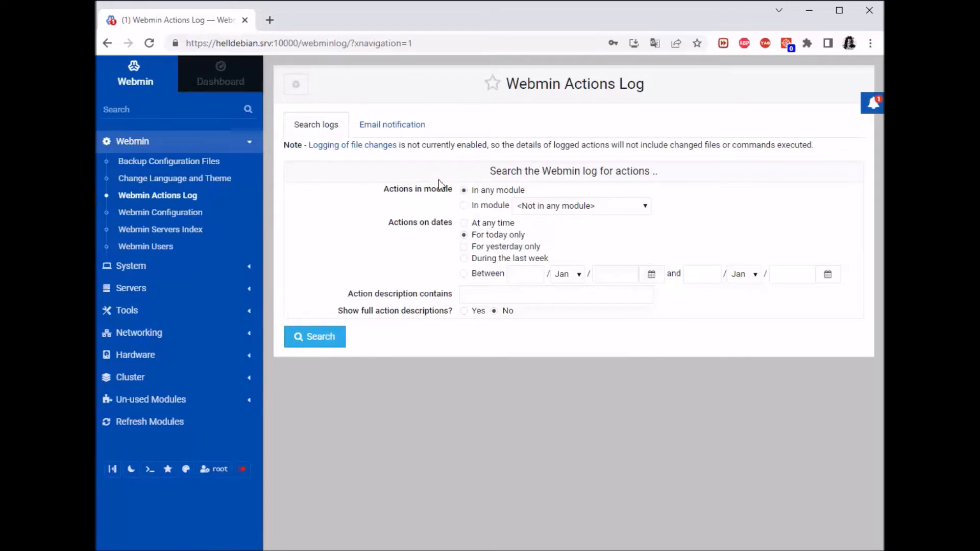
pyautogui.click(375, 133)
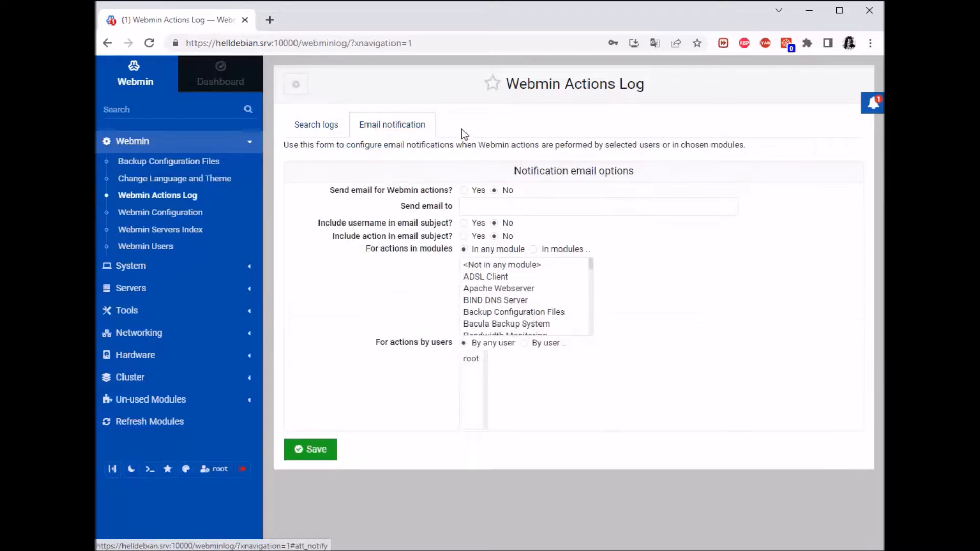
pyautogui.click(497, 210)
pyautogui.click(508, 158)
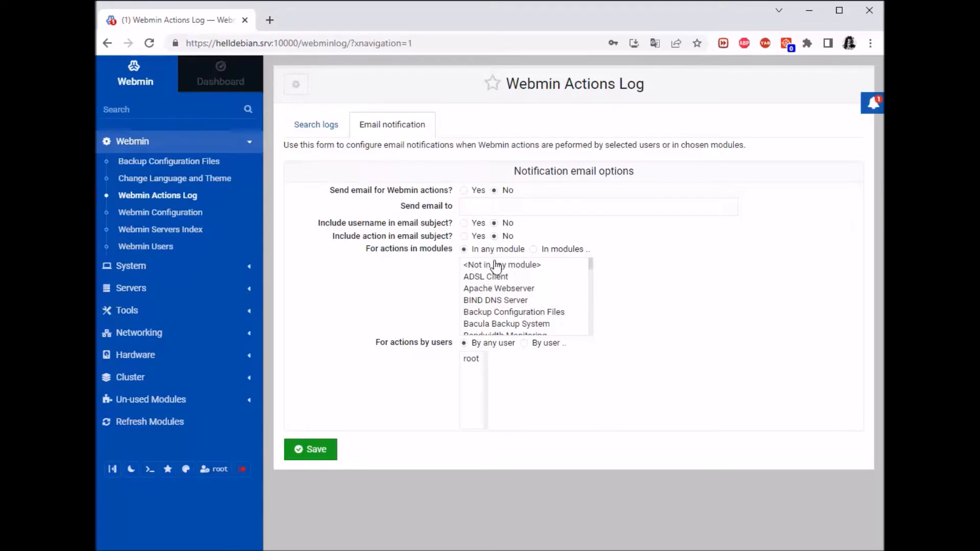
pyautogui.scroll(-5, 522, 296)
pyautogui.scroll(-5, 521, 296)
pyautogui.scroll(10, 510, 298)
pyautogui.click(321, 126)
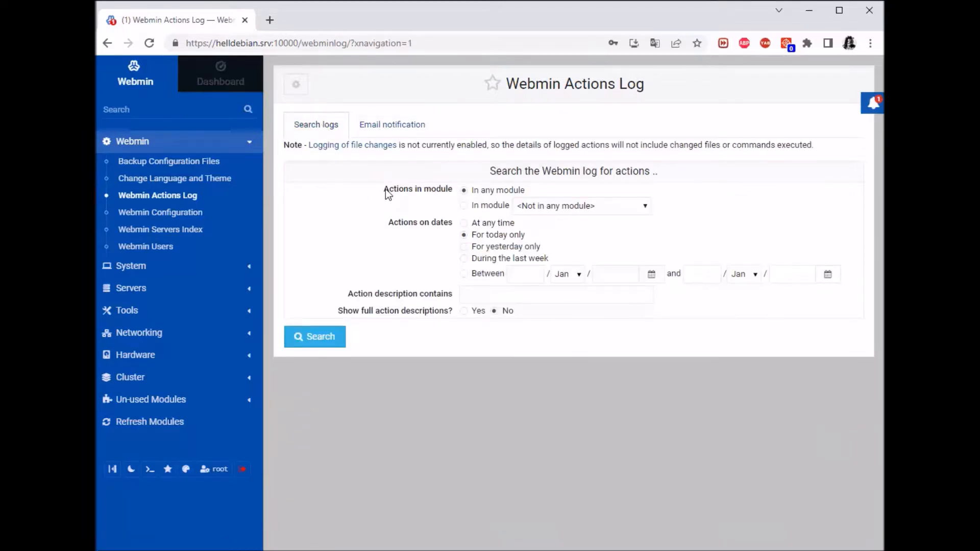
# Search the actions log for BIND DNS Server actions from any time.
pyautogui.click(643, 207)
pyautogui.scroll(-5, 611, 264)
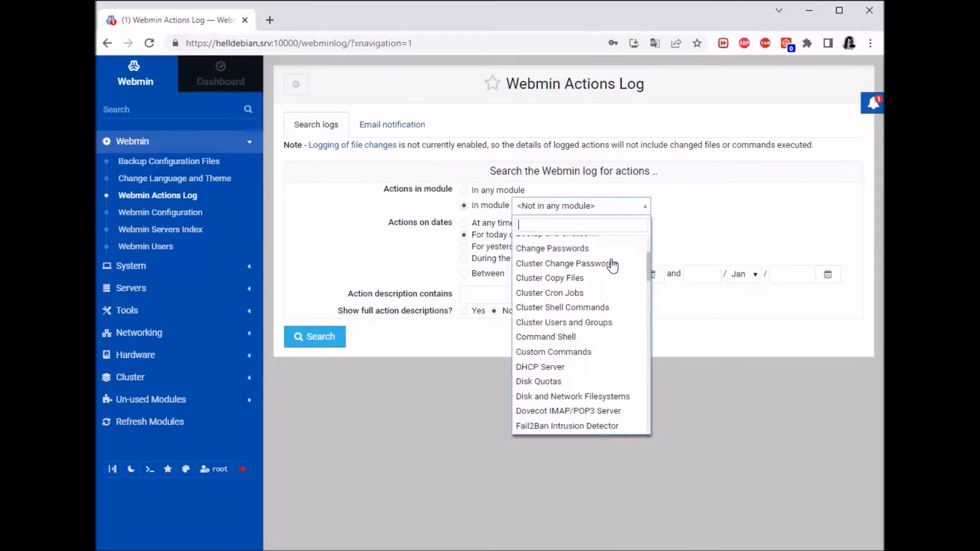
pyautogui.scroll(5, 592, 331)
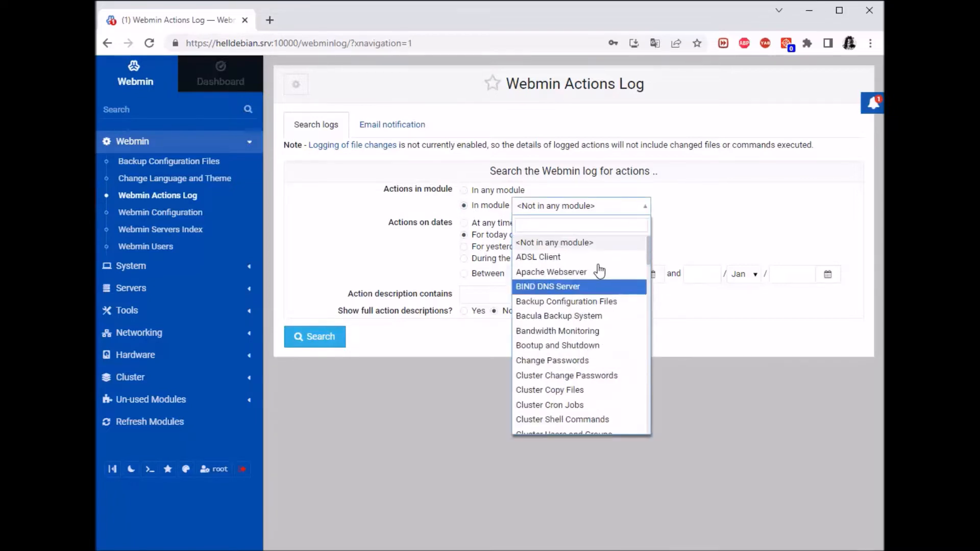
pyautogui.click(561, 286)
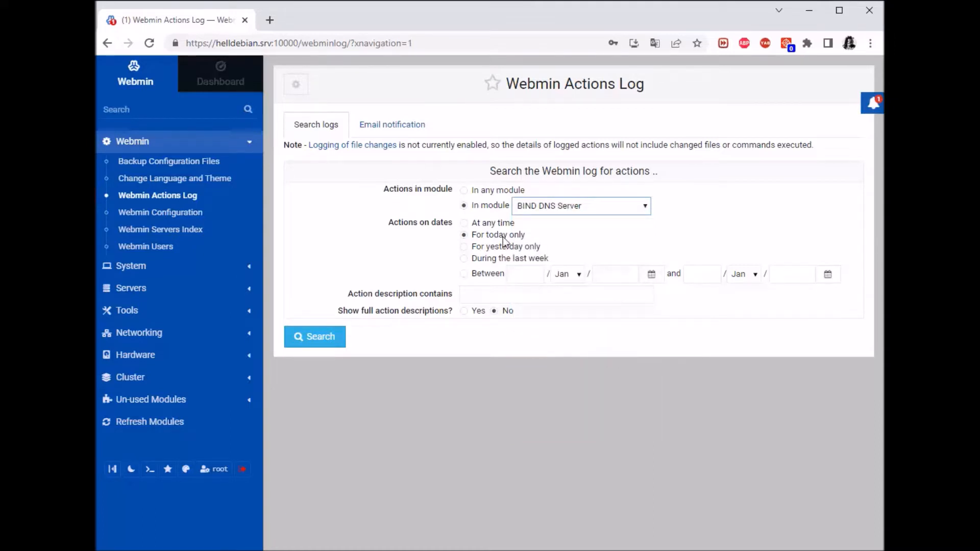
pyautogui.click(465, 224)
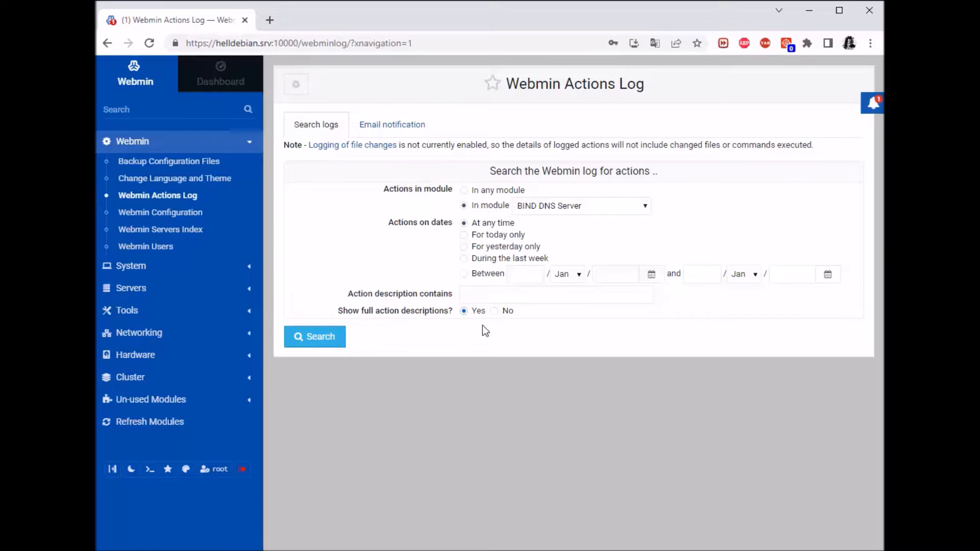
pyautogui.click(314, 341)
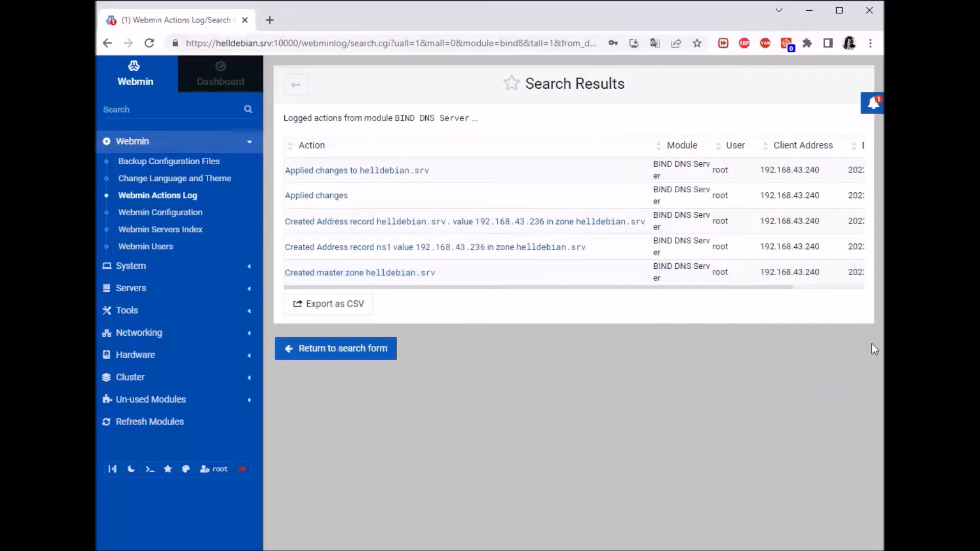
# Scroll the results right to check Date and Time, then return to the search form.
pyautogui.moveTo(692, 290); pyautogui.dragTo(785, 304)
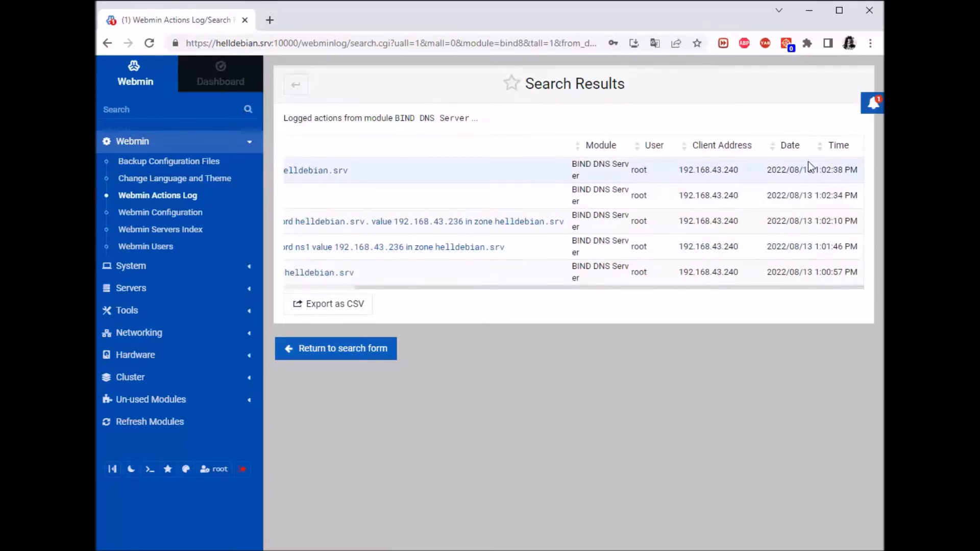
pyautogui.moveTo(806, 289); pyautogui.dragTo(678, 291)
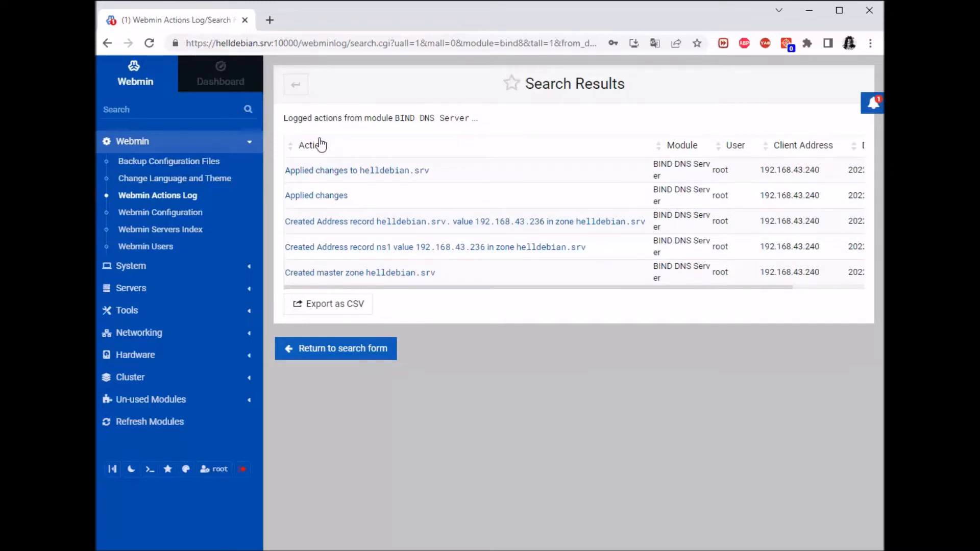
pyautogui.click(299, 95)
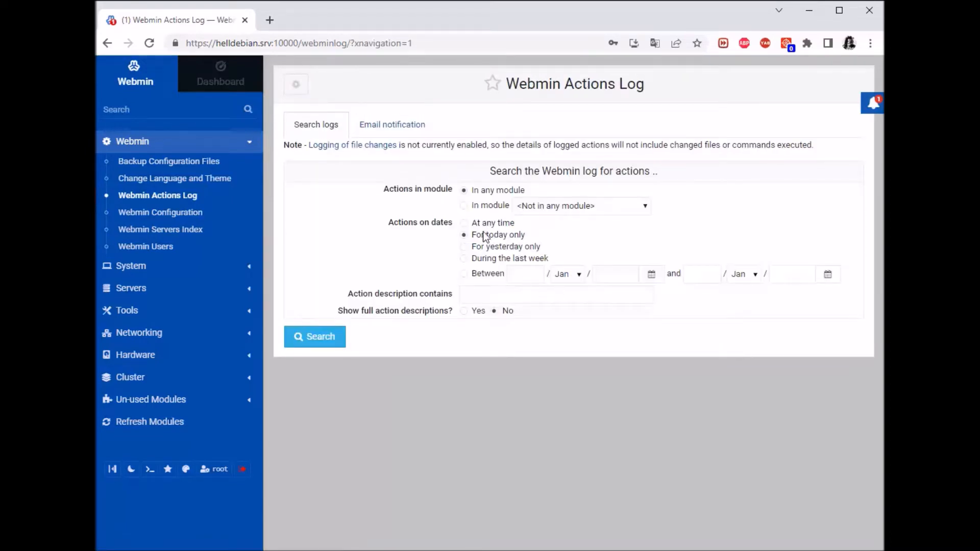
# Search Apache Webserver actions at any time with full action descriptions shown.
pyautogui.click(464, 224)
pyautogui.click(573, 206)
pyautogui.click(507, 204)
pyautogui.click(468, 207)
pyautogui.click(586, 207)
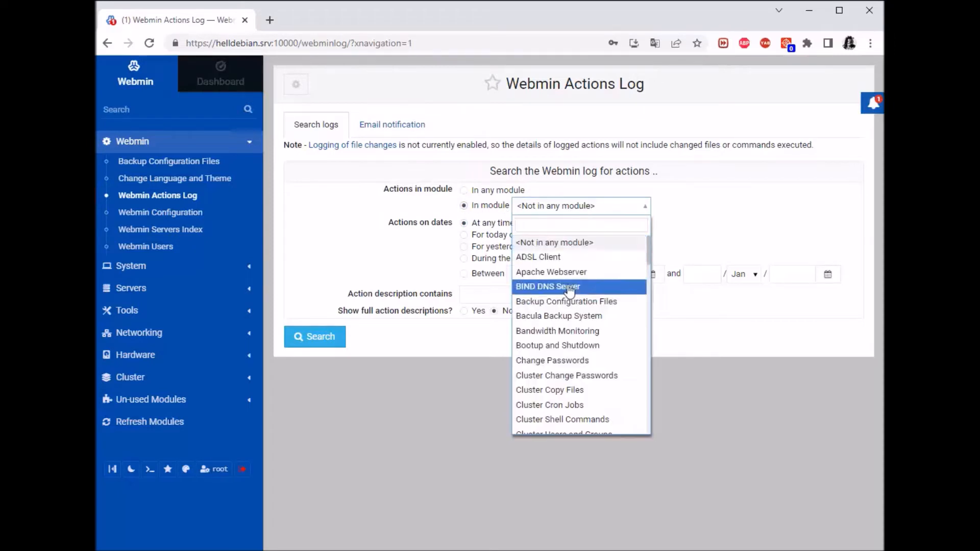
pyautogui.click(567, 270)
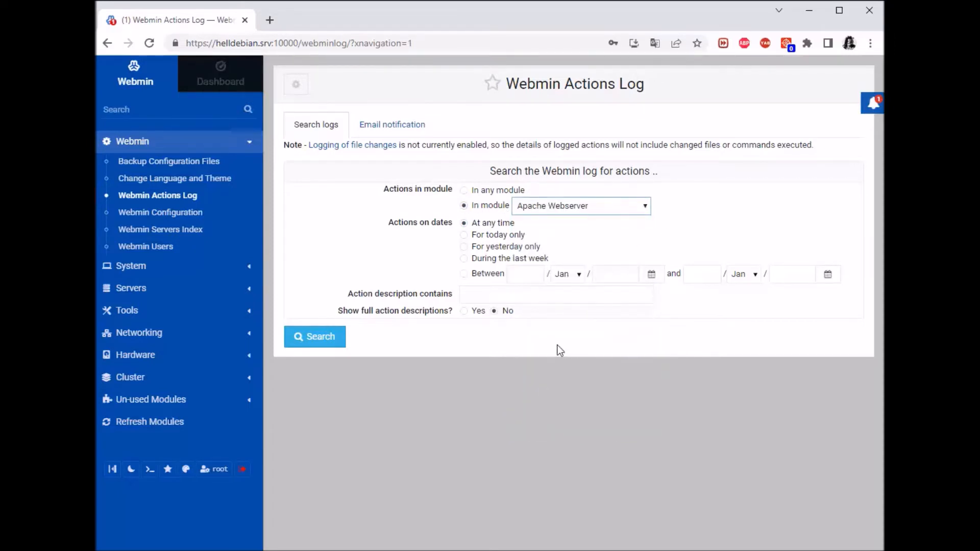
pyautogui.click(465, 312)
pyautogui.click(333, 342)
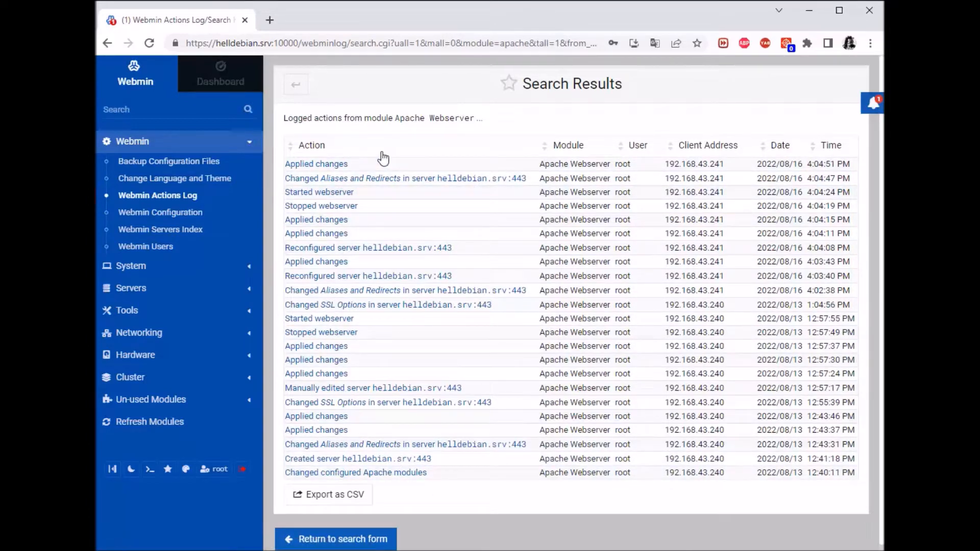
# Open the 4:04:51 PM Applied changes entry and expand its annotation and raw log data.
pyautogui.click(331, 165)
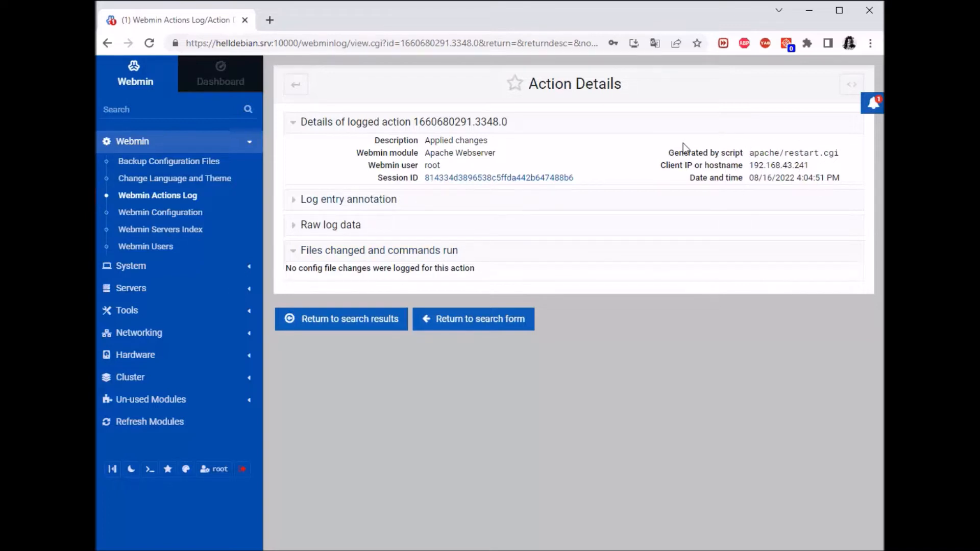
pyautogui.click(372, 201)
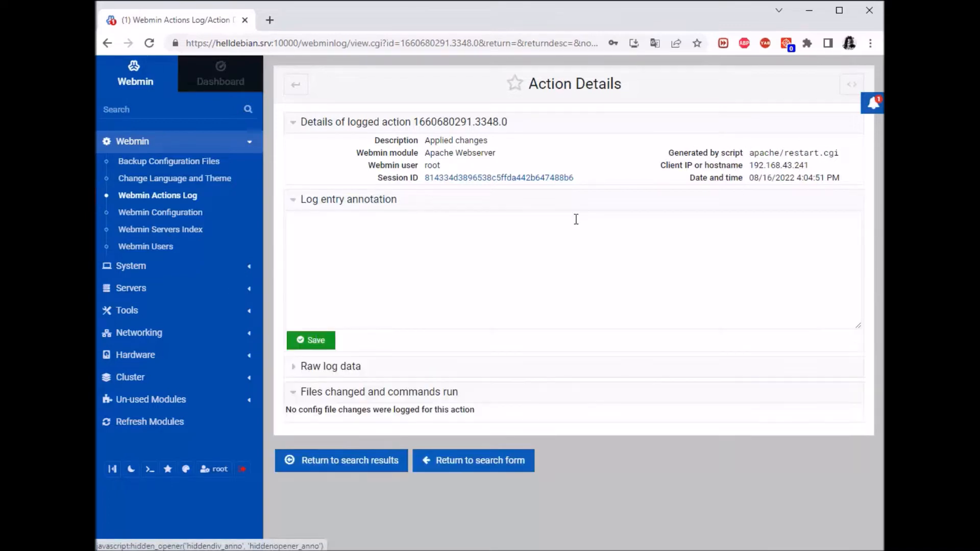
pyautogui.click(336, 369)
pyautogui.scroll(-2, 485, 286)
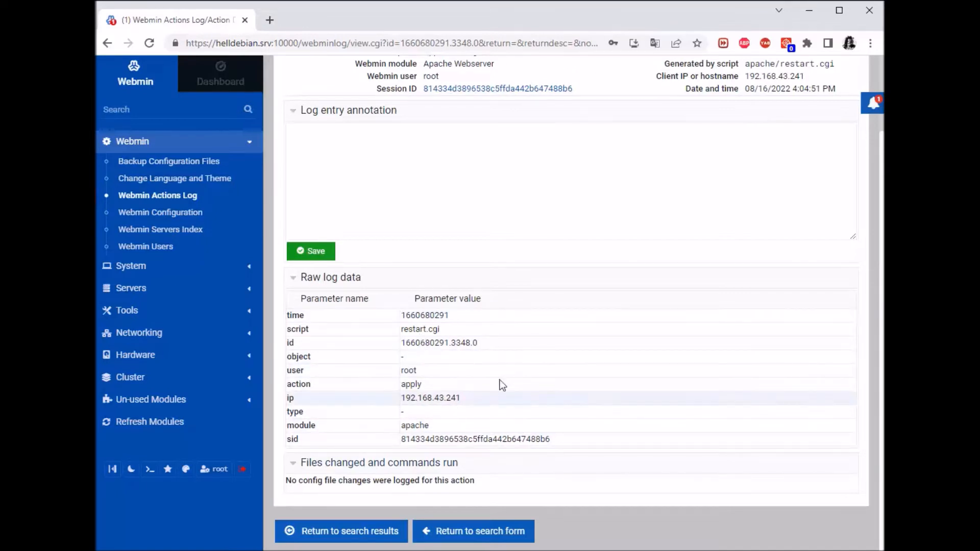
pyautogui.scroll(3, 500, 384)
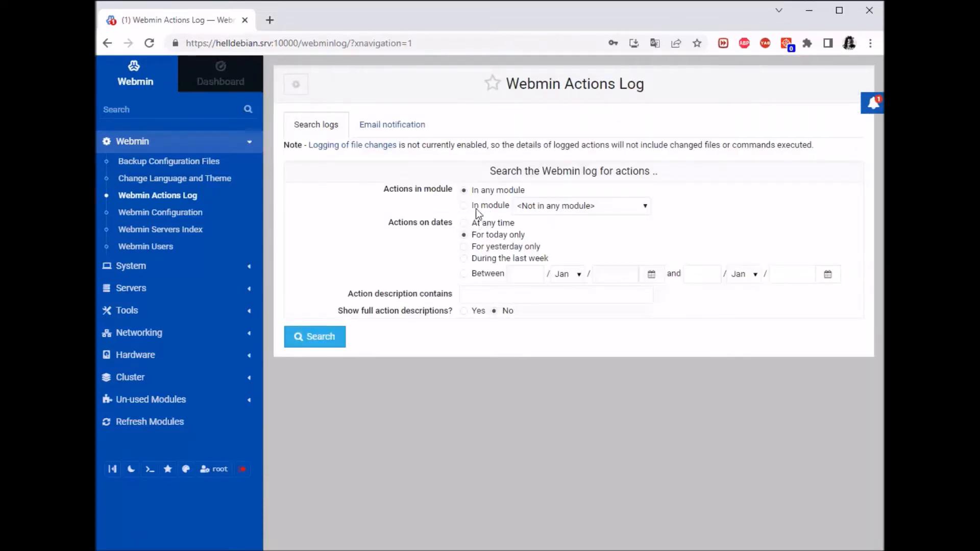
# Rerun the actions log search for Apache Webserver at any time.
pyautogui.click(464, 205)
pyautogui.click(615, 206)
pyautogui.click(584, 275)
pyautogui.click(469, 222)
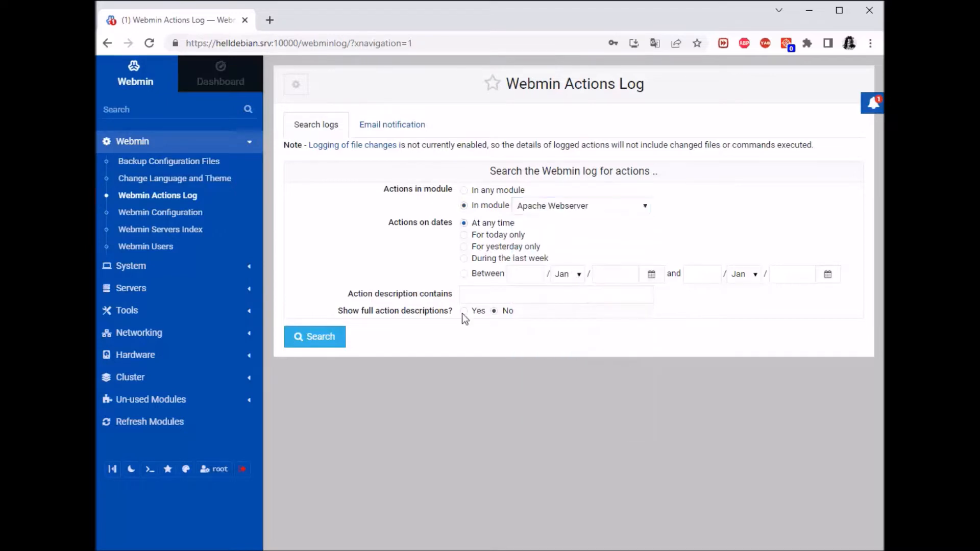
pyautogui.click(325, 347)
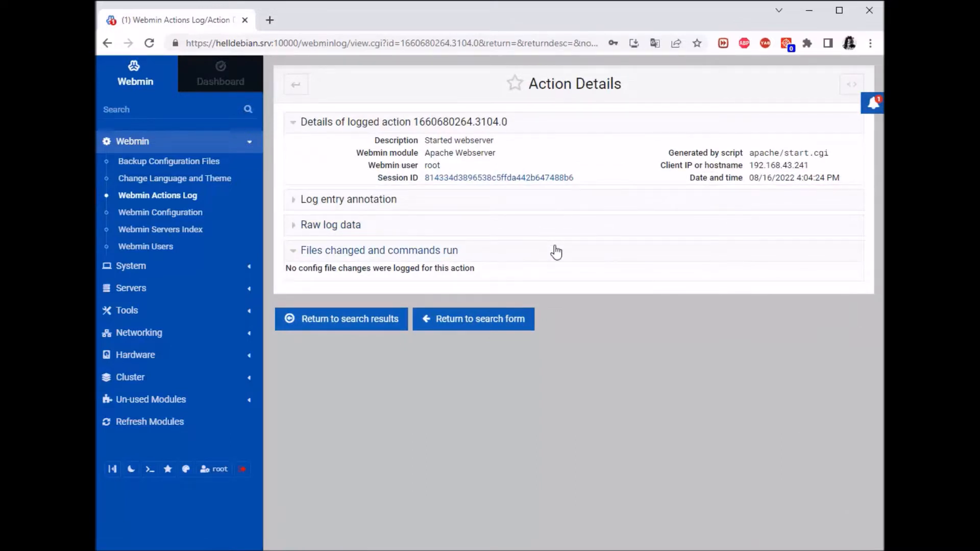
# Toggle the Files changed and Log entry annotation sections of the Started webserver action.
pyautogui.click(382, 259)
pyautogui.click(416, 258)
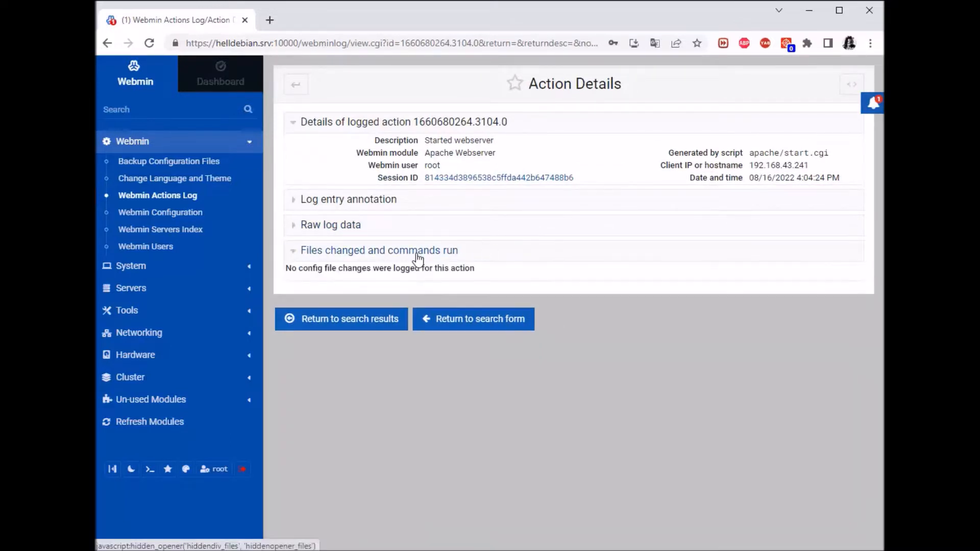
pyautogui.click(357, 199)
pyautogui.click(371, 199)
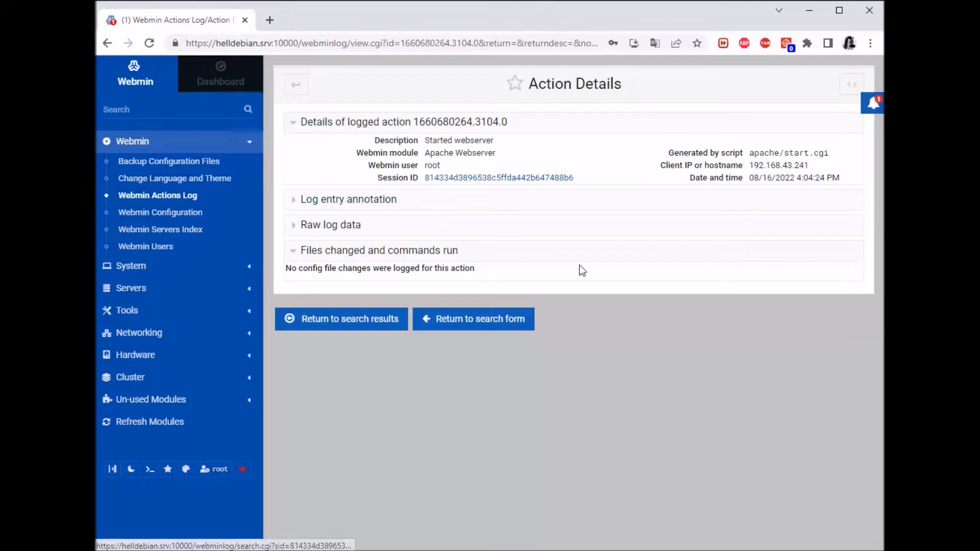
# List the root session's actions via its Session ID link, then go back to the Actions Log search form.
pyautogui.click(538, 178)
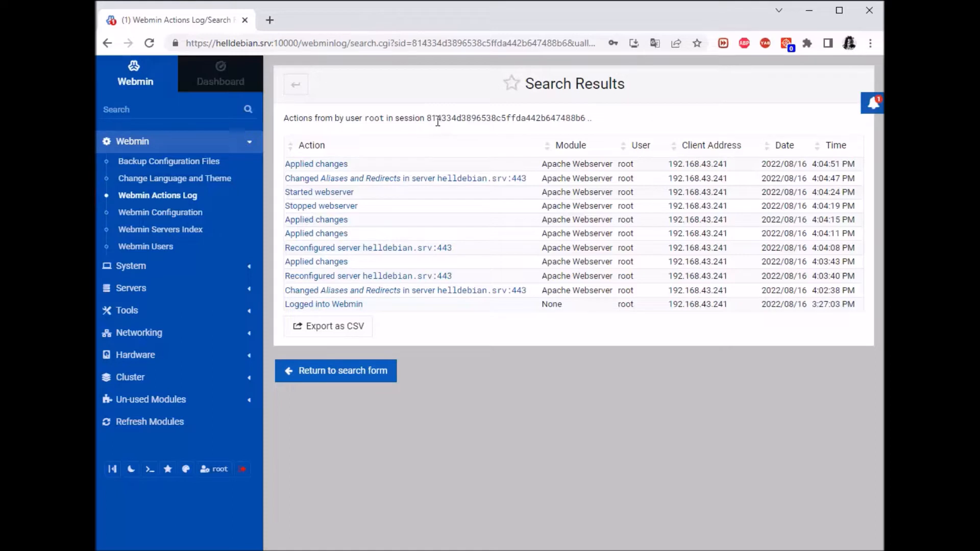
pyautogui.moveTo(431, 121)
pyautogui.mouseDown()
pyautogui.moveTo(590, 119)
pyautogui.moveTo(422, 118)
pyautogui.mouseUp()
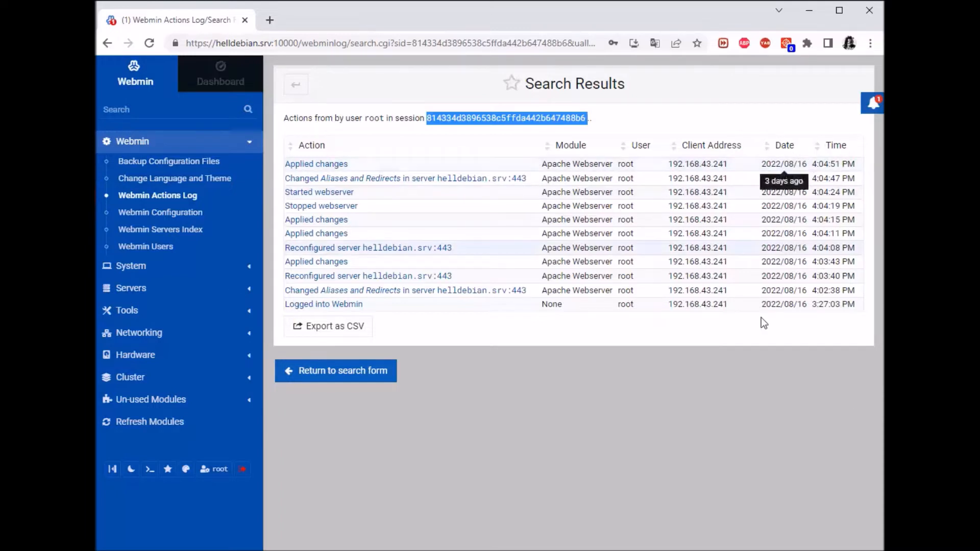
pyautogui.click(657, 409)
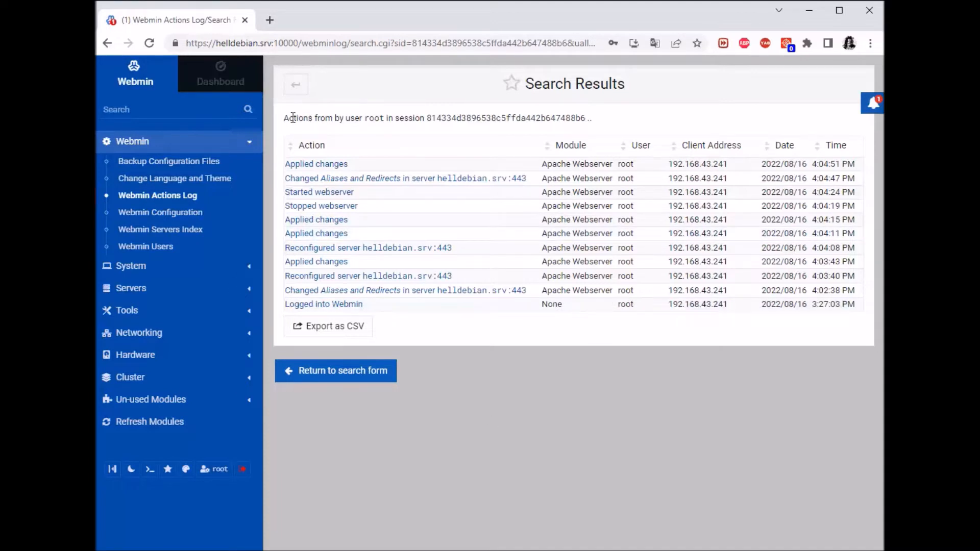
pyautogui.click(176, 196)
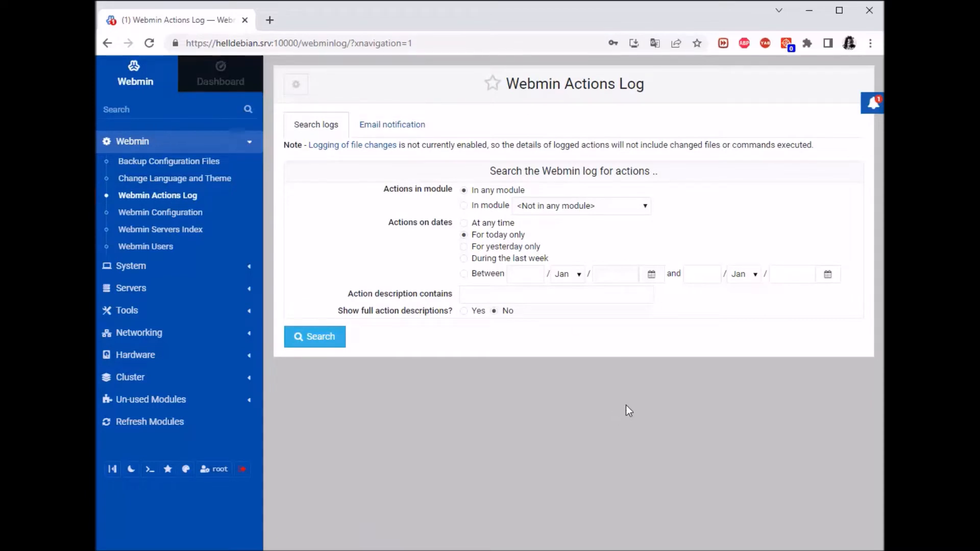
pyautogui.click(409, 132)
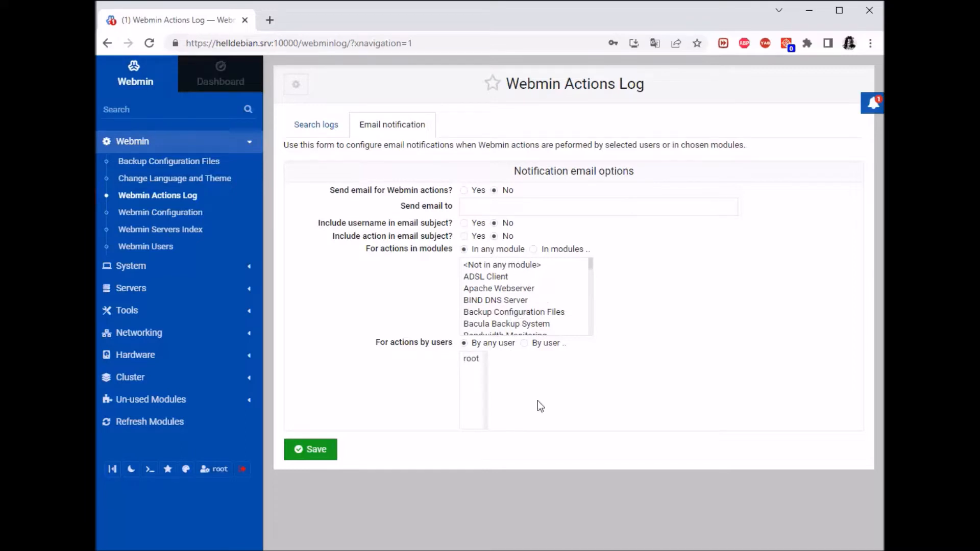
pyautogui.scroll(-3, 505, 306)
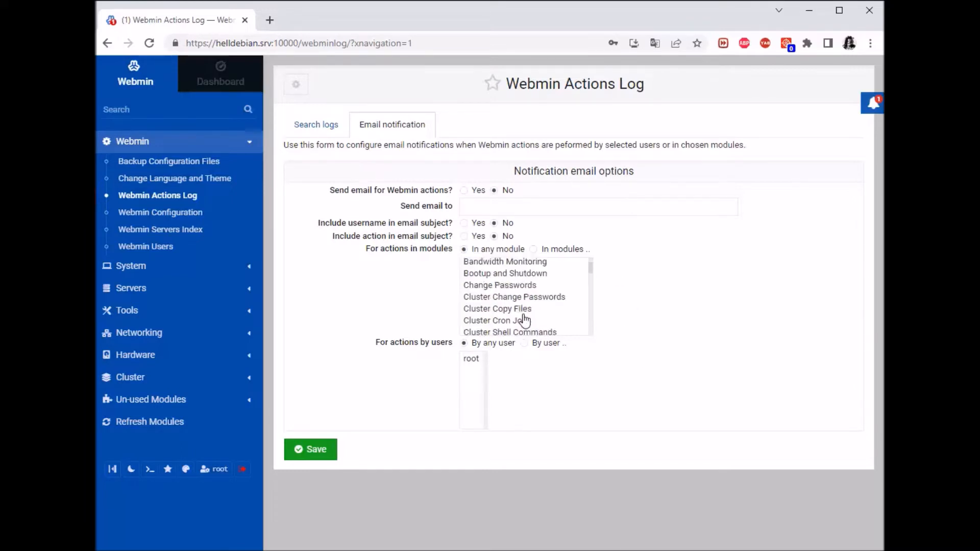
pyautogui.click(338, 125)
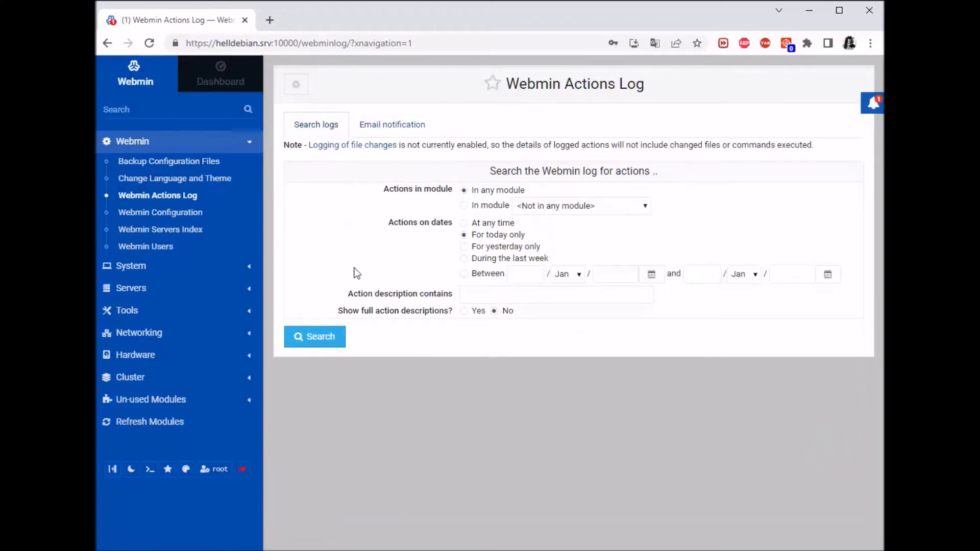
pyautogui.click(148, 215)
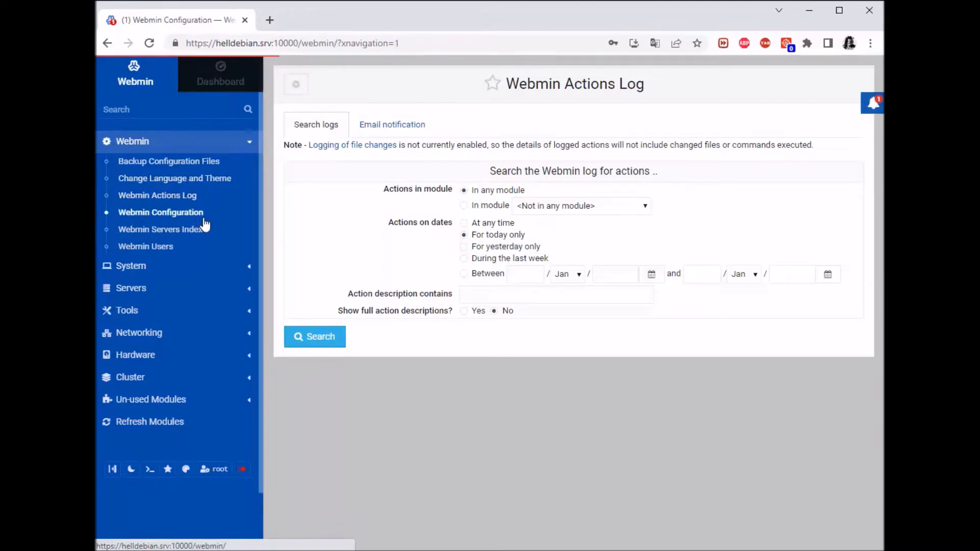
pyautogui.scroll(-3, 844, 189)
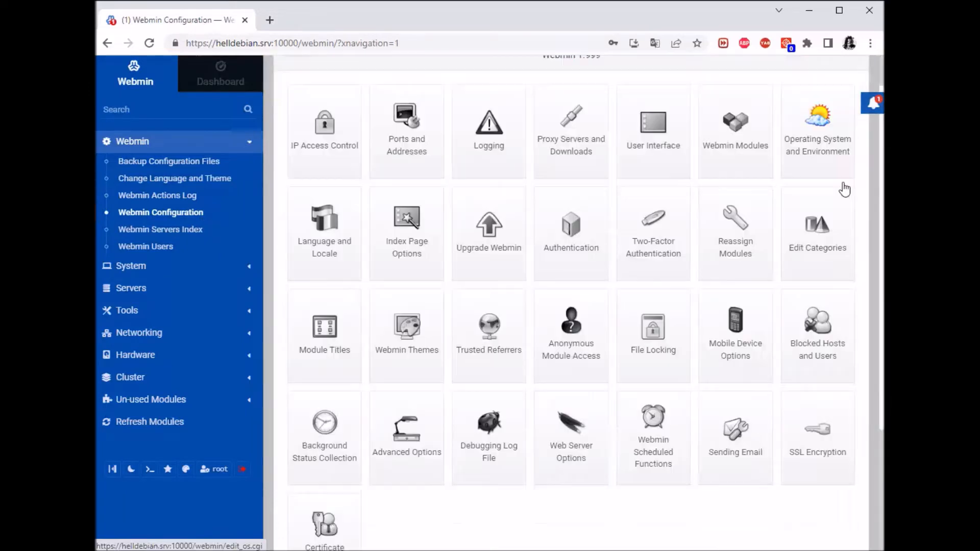
pyautogui.scroll(4, 842, 188)
pyautogui.scroll(-1, 834, 189)
pyautogui.scroll(-2, 834, 189)
pyautogui.scroll(3, 833, 187)
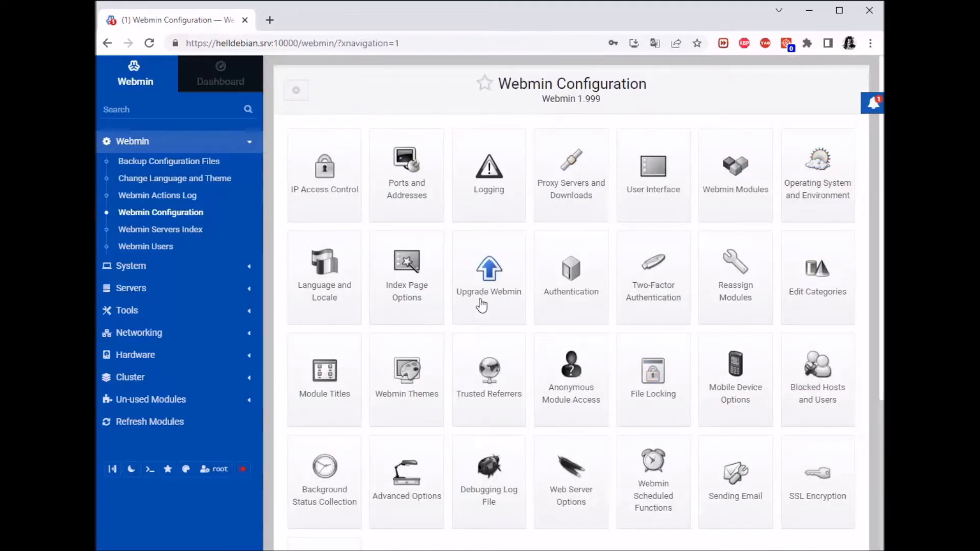
pyautogui.scroll(-3, 802, 278)
pyautogui.scroll(3, 728, 408)
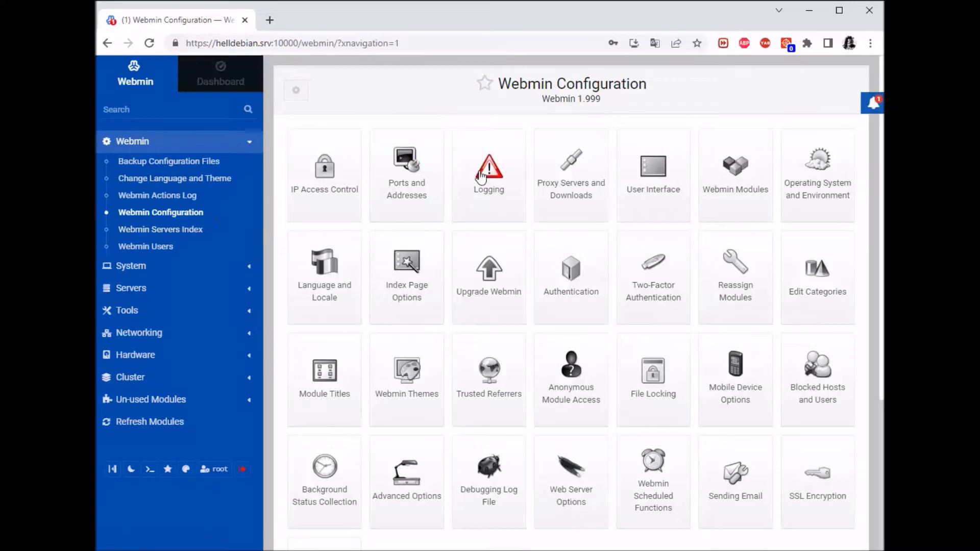
# Open Ports and Addresses and review the listen port 10000 and UDP broadcast port.
pyautogui.click(406, 180)
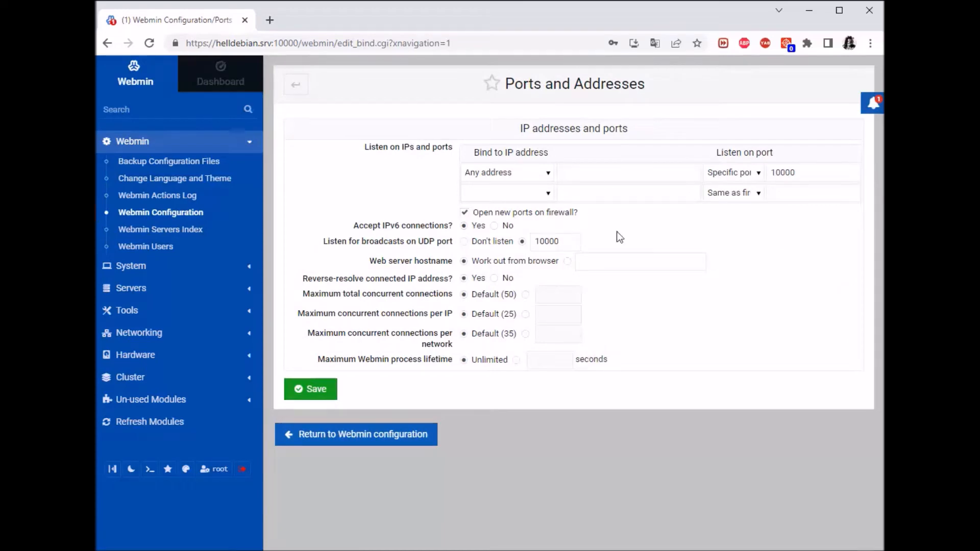
pyautogui.moveTo(654, 87); pyautogui.dragTo(502, 85)
pyautogui.click(675, 89)
pyautogui.click(805, 173)
pyautogui.doubleClick(788, 172)
pyautogui.click(749, 261)
pyautogui.moveTo(808, 174); pyautogui.dragTo(768, 173)
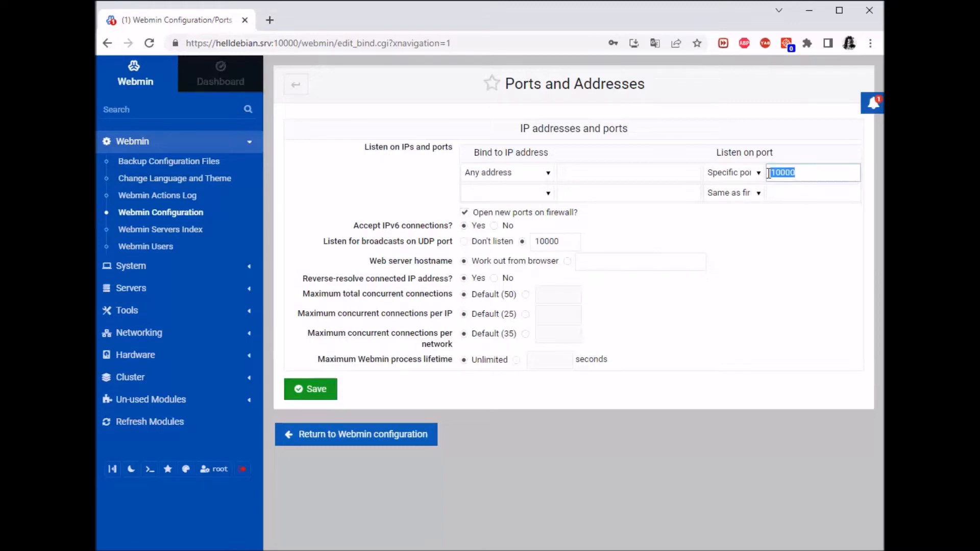
pyautogui.moveTo(754, 230); pyautogui.dragTo(646, 247)
pyautogui.click(598, 257)
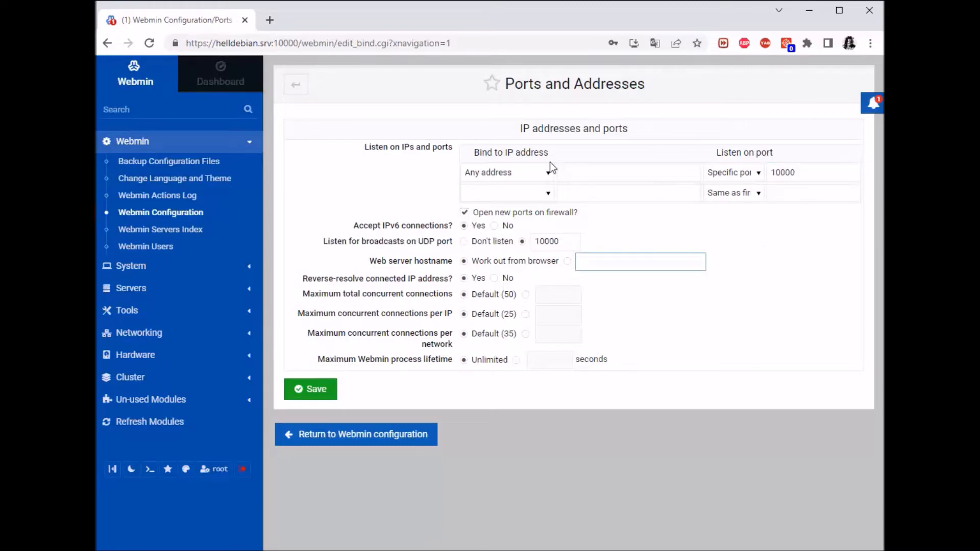
# Bind Webmin to only the IP address 192.168.43.236.
pyautogui.click(539, 175)
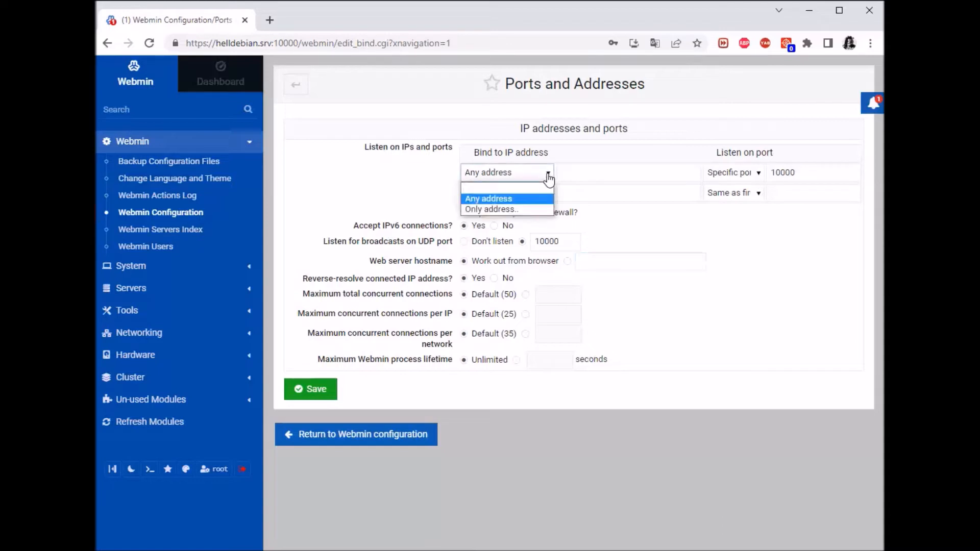
pyautogui.click(613, 192)
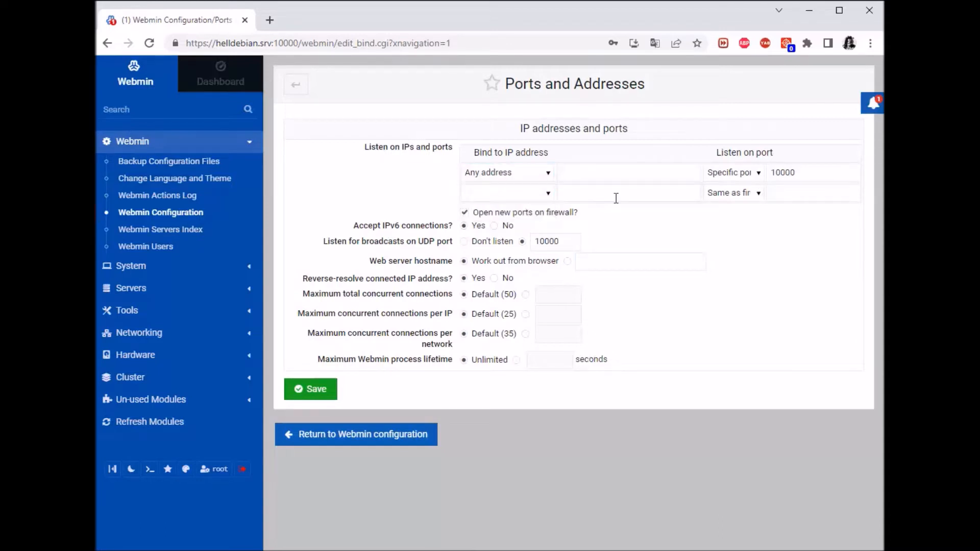
pyautogui.click(662, 178)
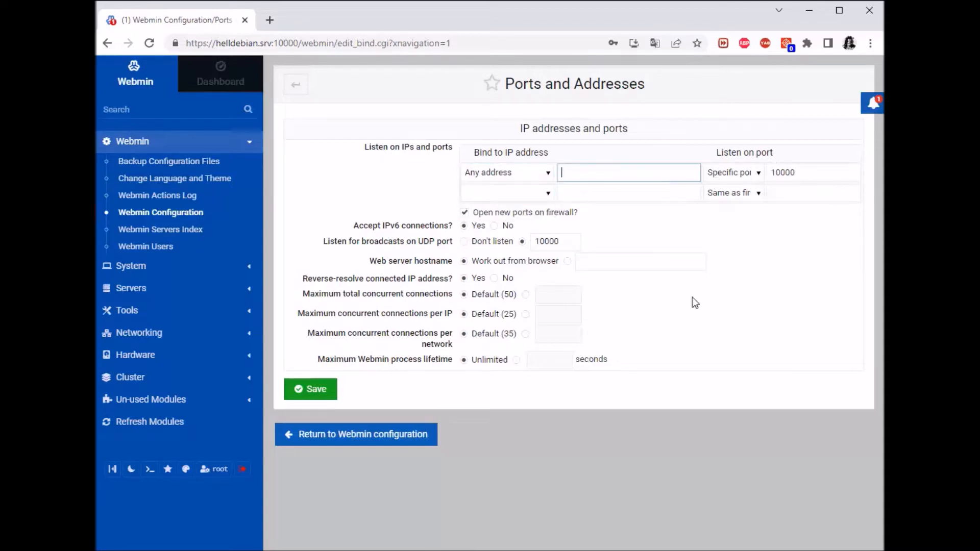
pyautogui.click(518, 172)
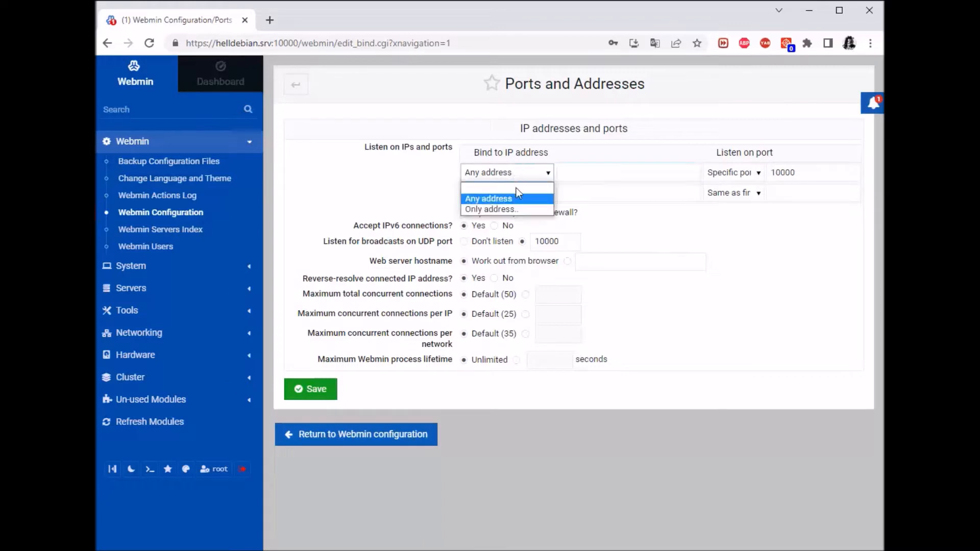
pyautogui.click(496, 210)
pyautogui.click(573, 179)
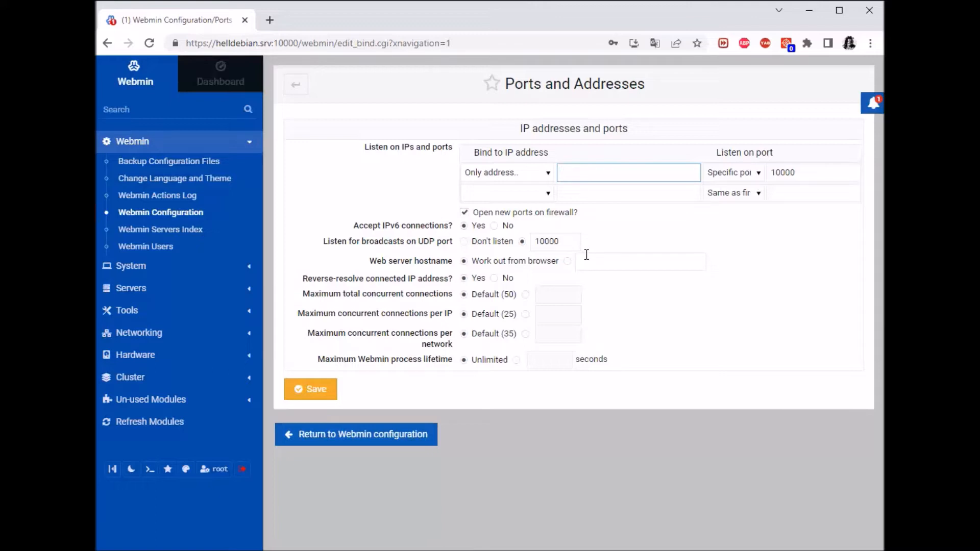
pyautogui.write('192.168.43.236')
# Change the listen port and UDP broadcast port from 10000 to 666.
pyautogui.click(802, 172)
pyautogui.moveTo(810, 174); pyautogui.dragTo(763, 173)
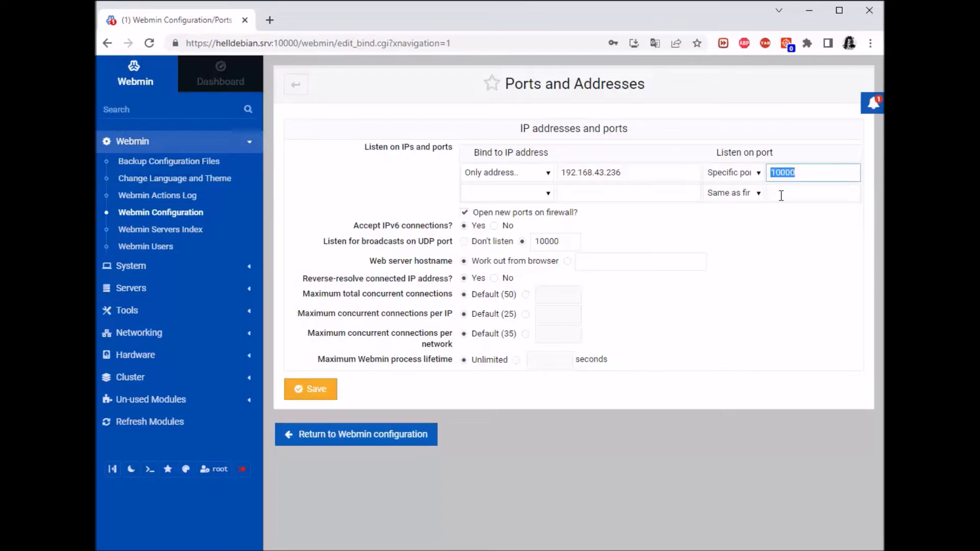
pyautogui.click(819, 179)
pyautogui.press('BackSpace')
pyautogui.press('BackSpace')
pyautogui.press('BackSpace')
pyautogui.press('BackSpace')
pyautogui.press('BackSpace')
pyautogui.write('666')
pyautogui.click(566, 240)
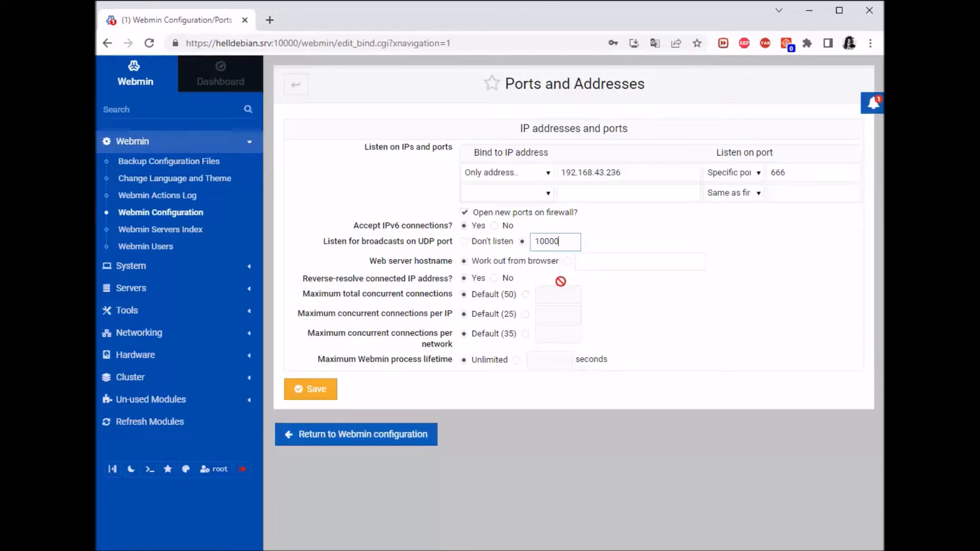
pyautogui.moveTo(554, 241); pyautogui.dragTo(539, 244)
pyautogui.press('Right')
pyautogui.press('BackSpace')
pyautogui.press('BackSpace')
pyautogui.press('BackSpace')
pyautogui.press('BackSpace')
pyautogui.press('BackSpace')
pyautogui.write('666')
# Limit maximum total and per-IP concurrent connections to 10 each.
pyautogui.click(526, 294)
pyautogui.write('10')
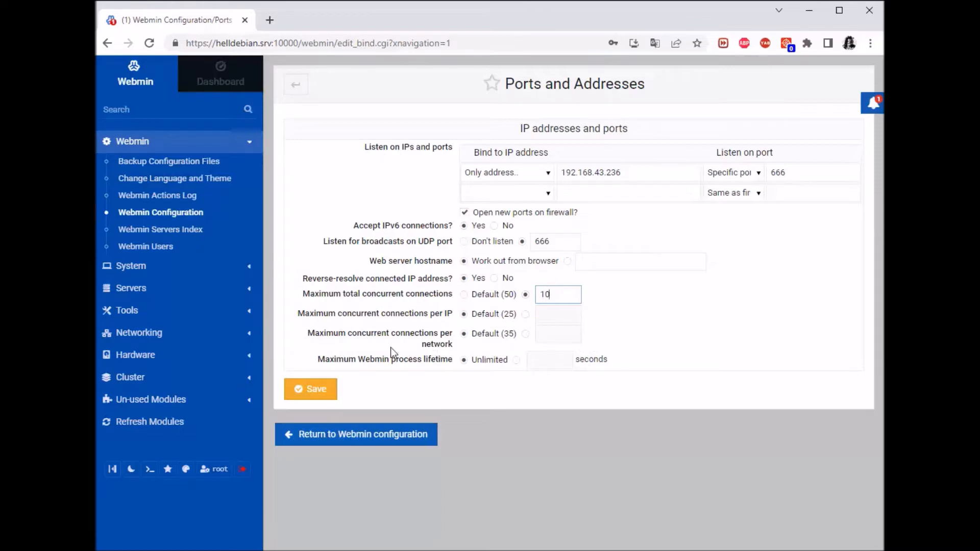
pyautogui.click(539, 312)
pyautogui.click(553, 315)
pyautogui.write('10')
pyautogui.click(559, 355)
pyautogui.moveTo(794, 171); pyautogui.dragTo(761, 177)
pyautogui.click(761, 267)
# Save the Ports and Addresses form and read the error about the missing Socket6 Perl module.
pyautogui.click(310, 389)
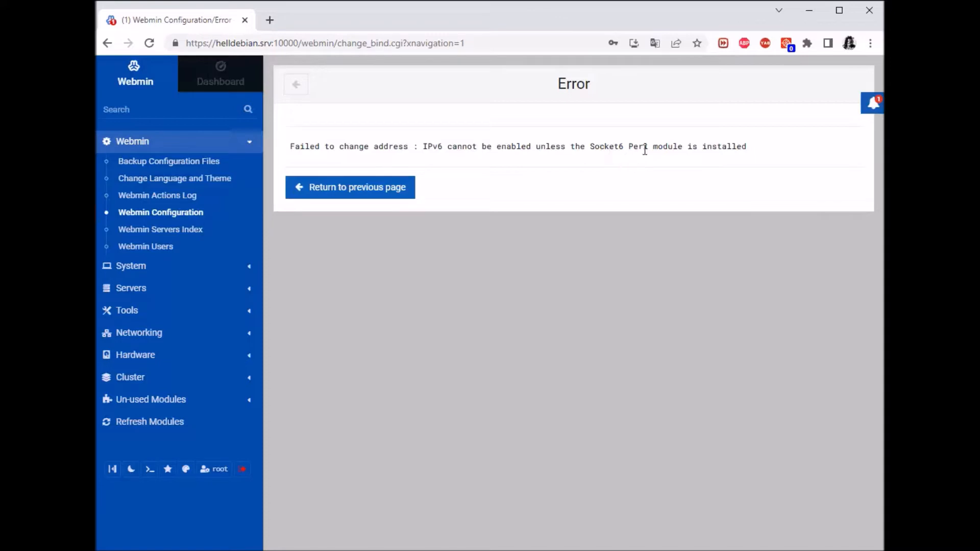
pyautogui.moveTo(746, 147); pyautogui.dragTo(590, 147)
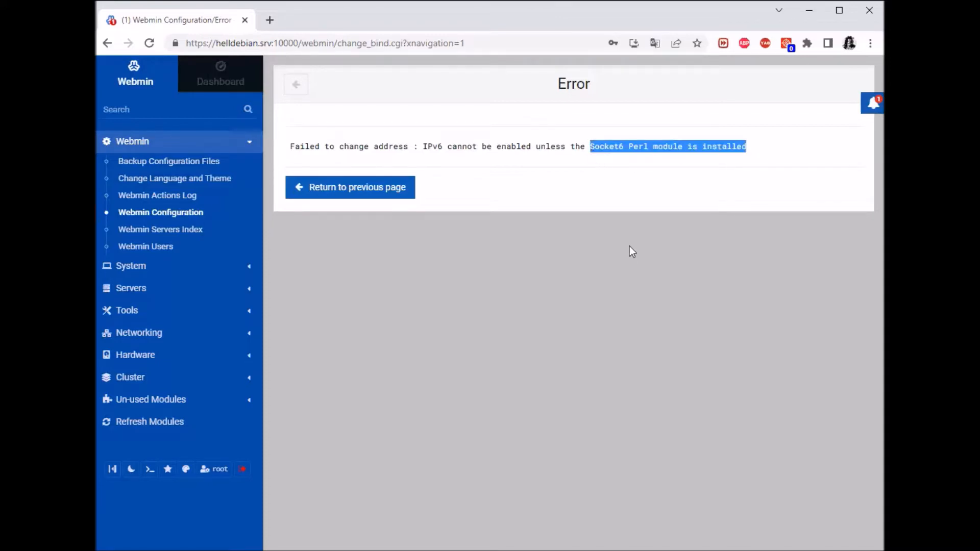
pyautogui.click(679, 256)
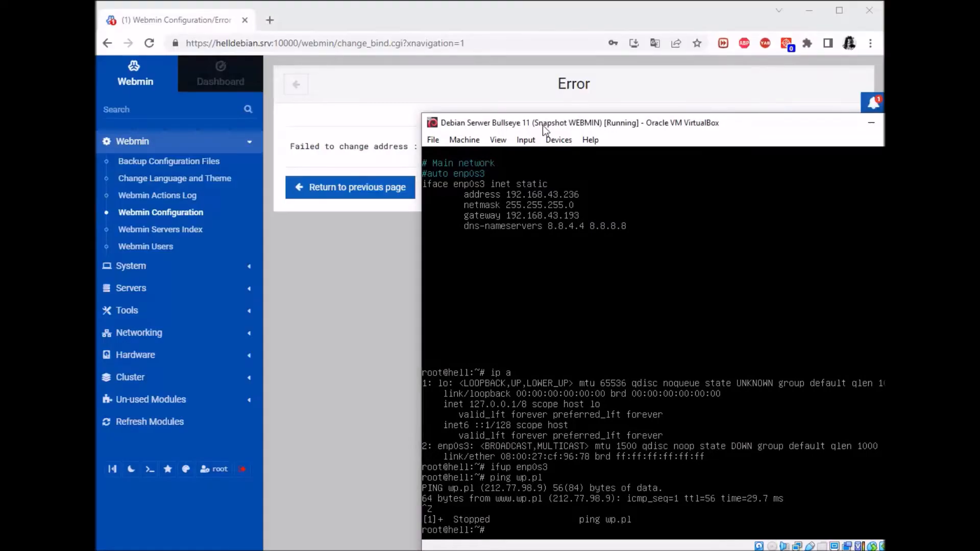
# Clear the Debian VM console and run apt-get install -y libsocket6-perl.
pyautogui.moveTo(580, 132); pyautogui.dragTo(441, 55)
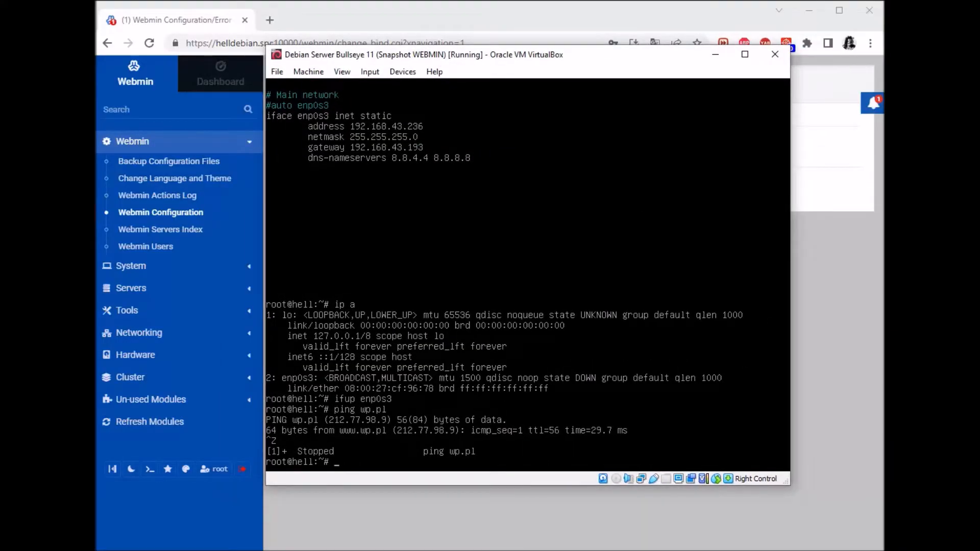
pyautogui.hotkey('ctrl', 'l')
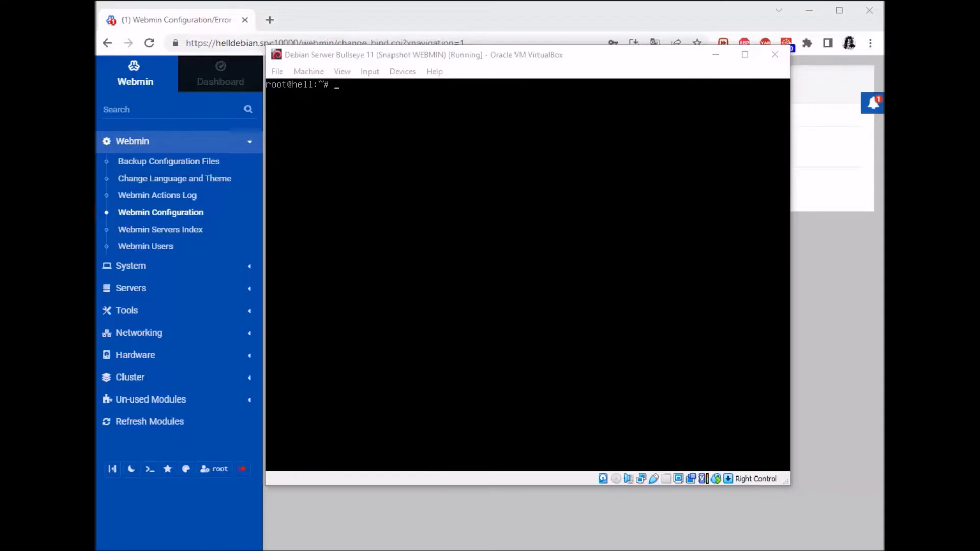
pyautogui.write('ap')
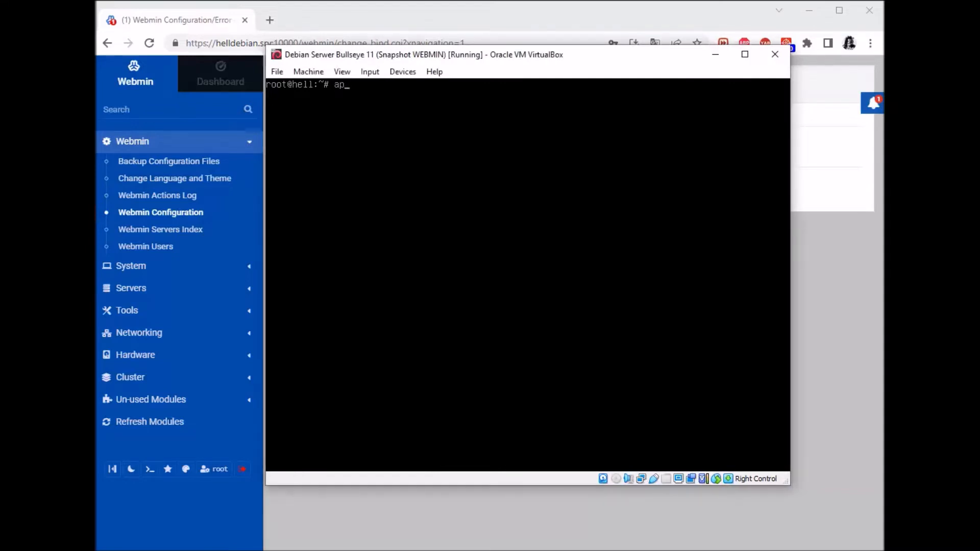
pyautogui.write('t-get install -y libsocket')
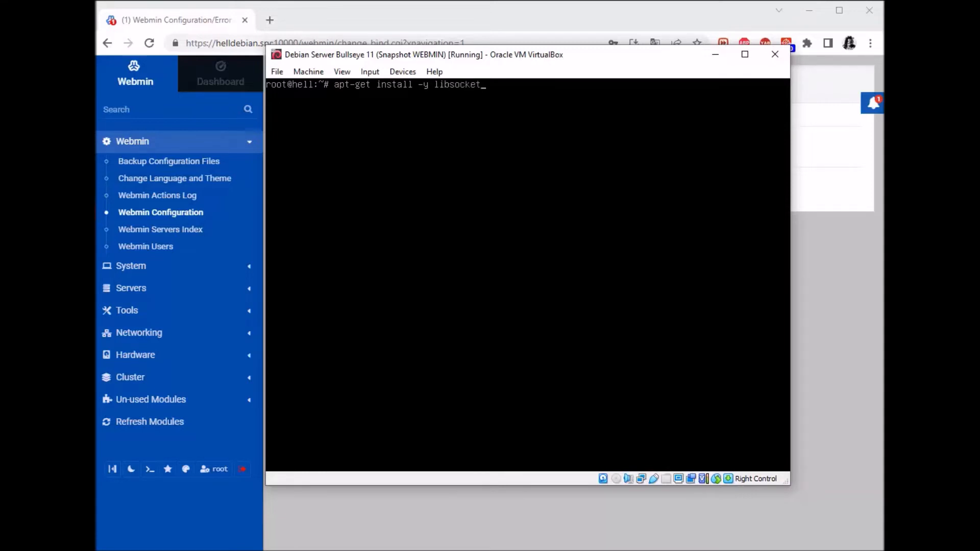
pyautogui.write('6-perl')
pyautogui.press('Return')
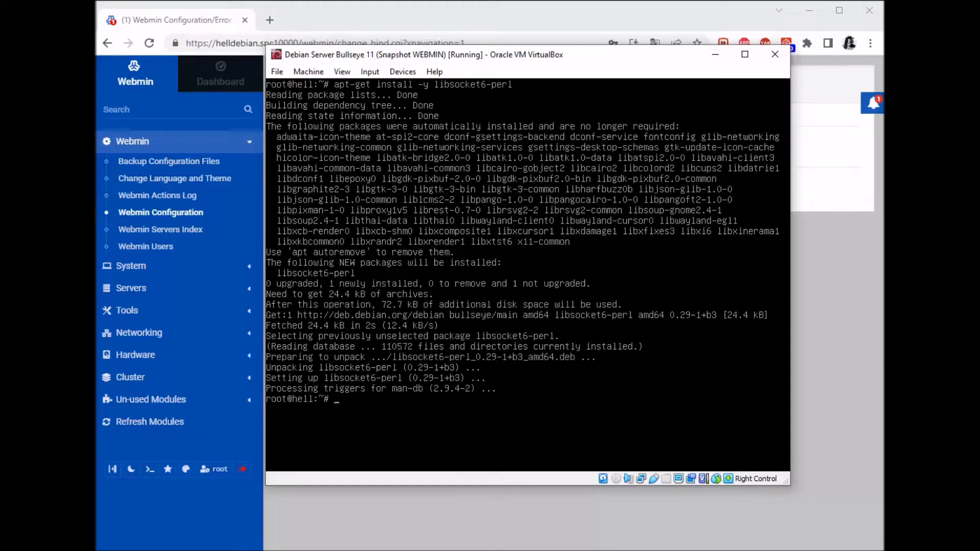
# Restart Webmin with systemctl restart webmin and reload the Webmin browser page.
pyautogui.write('systemctl restart webmin')
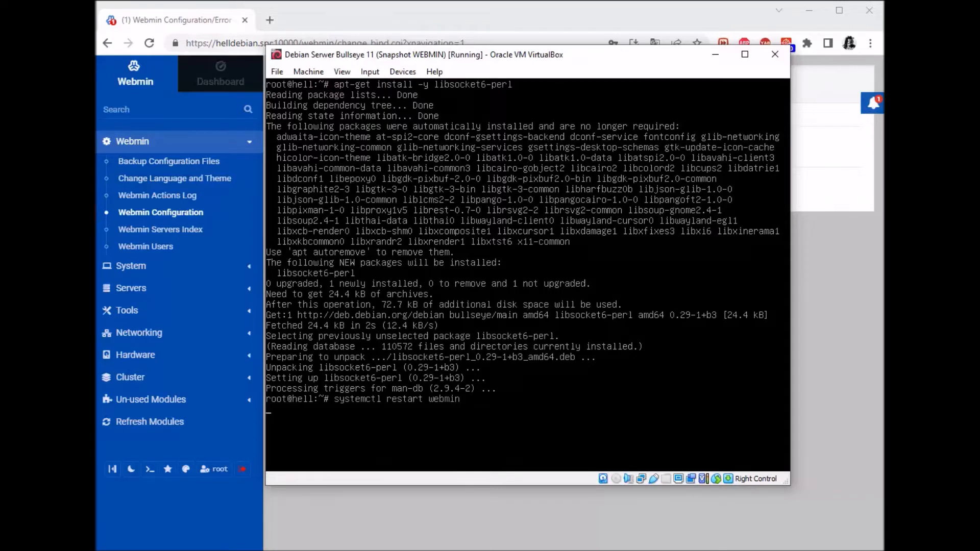
pyautogui.click(474, 17)
pyautogui.press('F5')
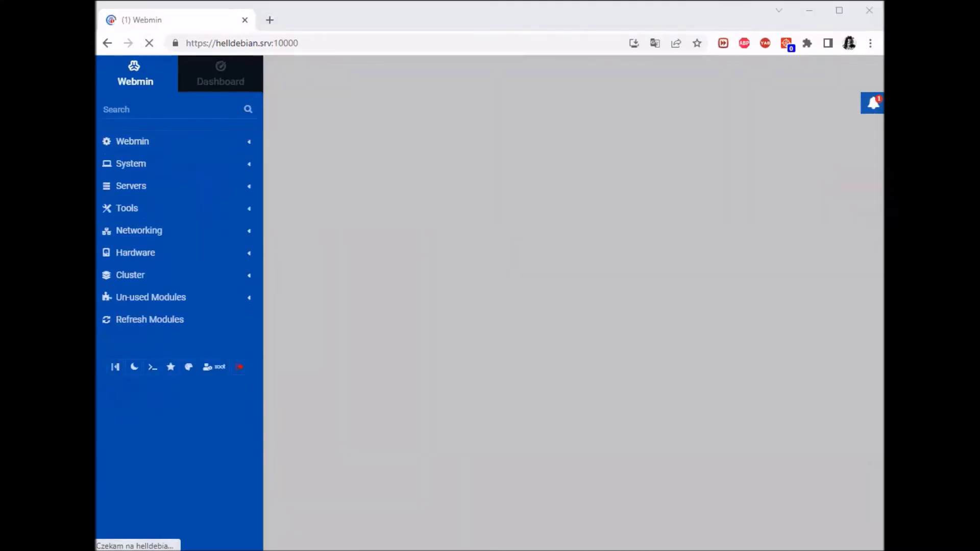
# Confirm with systemctl status webmin that the service is active, then minimize the VM window.
pyautogui.hotkey('alt', 'Tab')
pyautogui.press('Up')
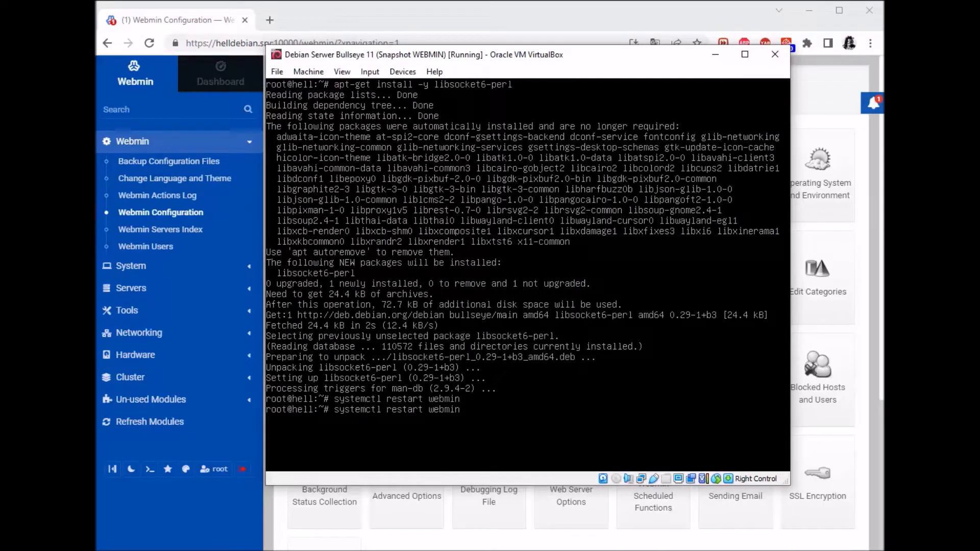
pyautogui.press('BackSpace')
pyautogui.press('BackSpace')
pyautogui.press('BackSpace')
pyautogui.press('BackSpace')
pyautogui.press('BackSpace')
pyautogui.press('BackSpace')
pyautogui.press('BackSpace')
pyautogui.write('status')
pyautogui.press('Return')
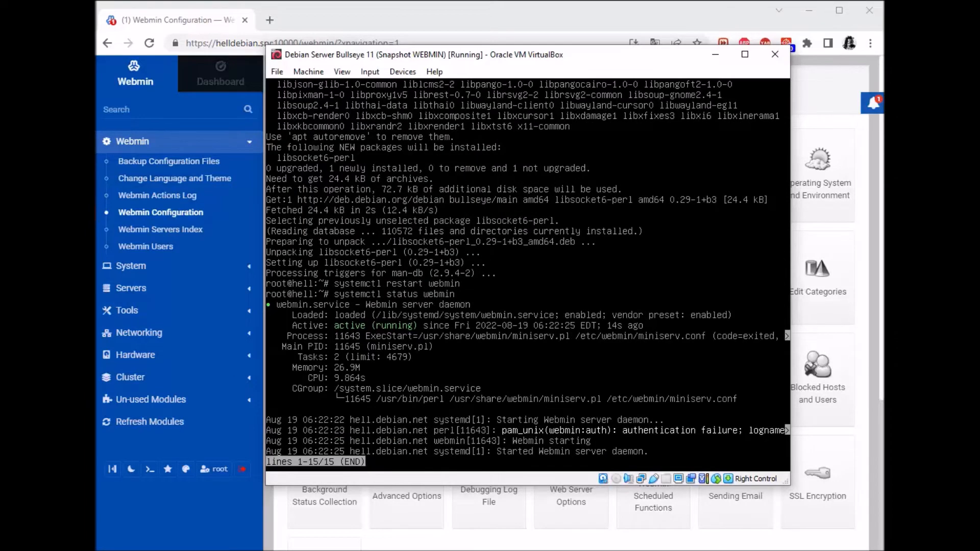
pyautogui.click(714, 54)
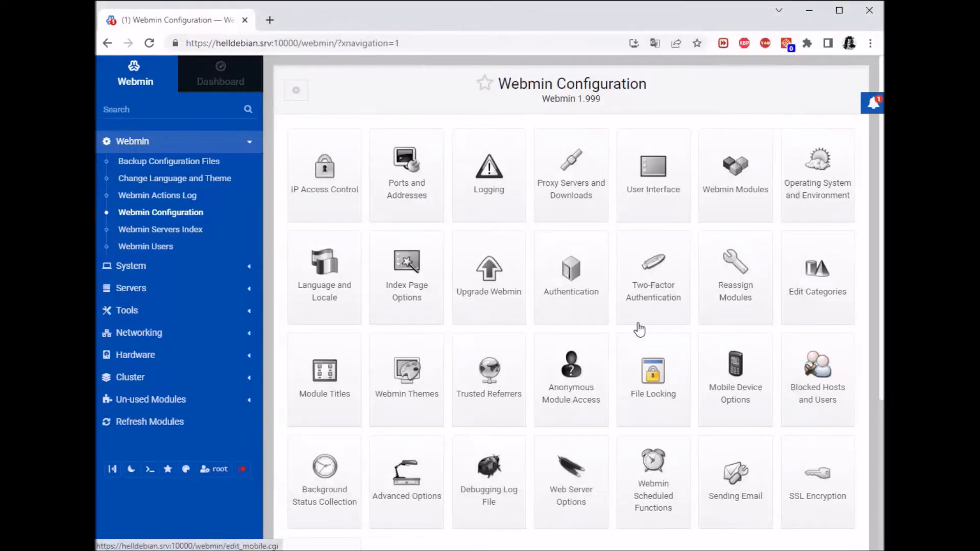
# In Ports and Addresses, set listen port 666 and bind only to 192.168.43.236.
pyautogui.click(408, 176)
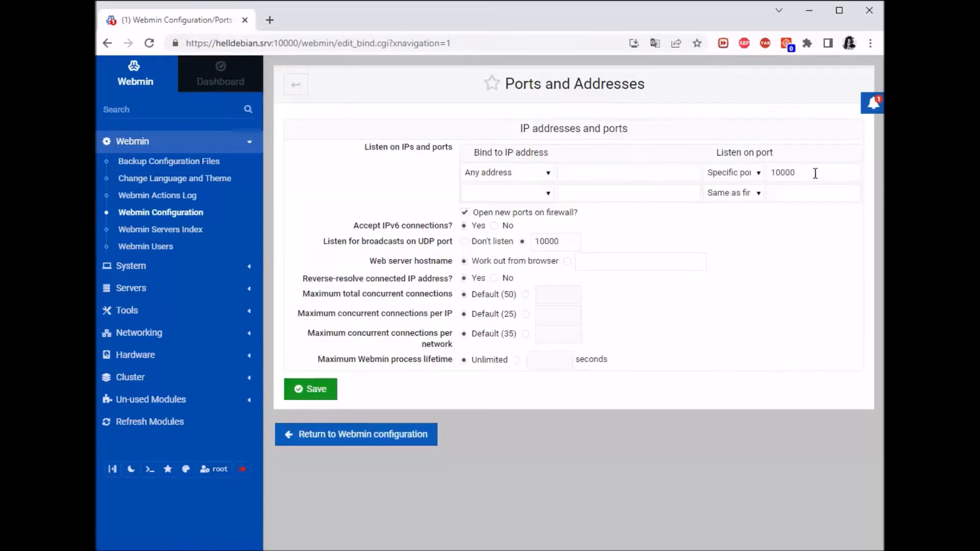
pyautogui.doubleClick(812, 172)
pyautogui.write('666')
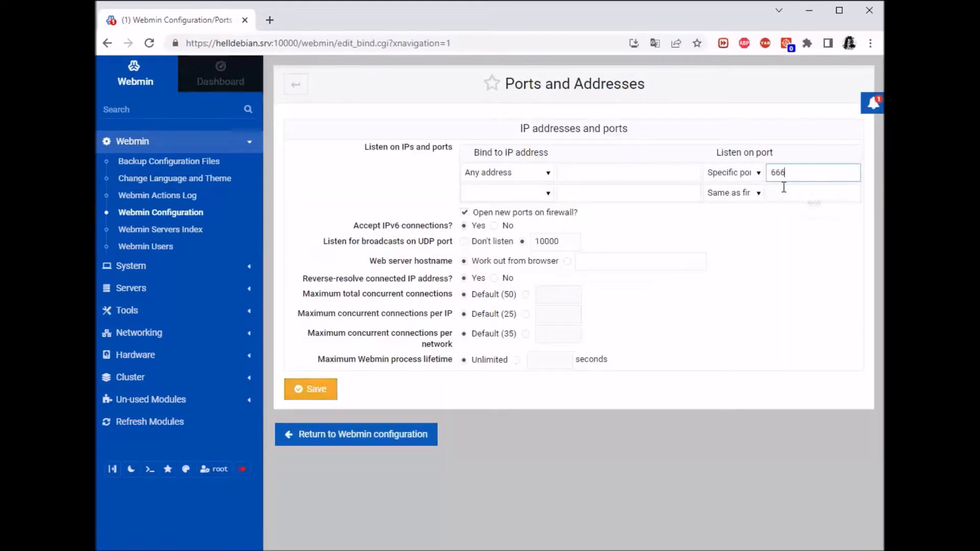
pyautogui.click(530, 172)
pyautogui.click(513, 207)
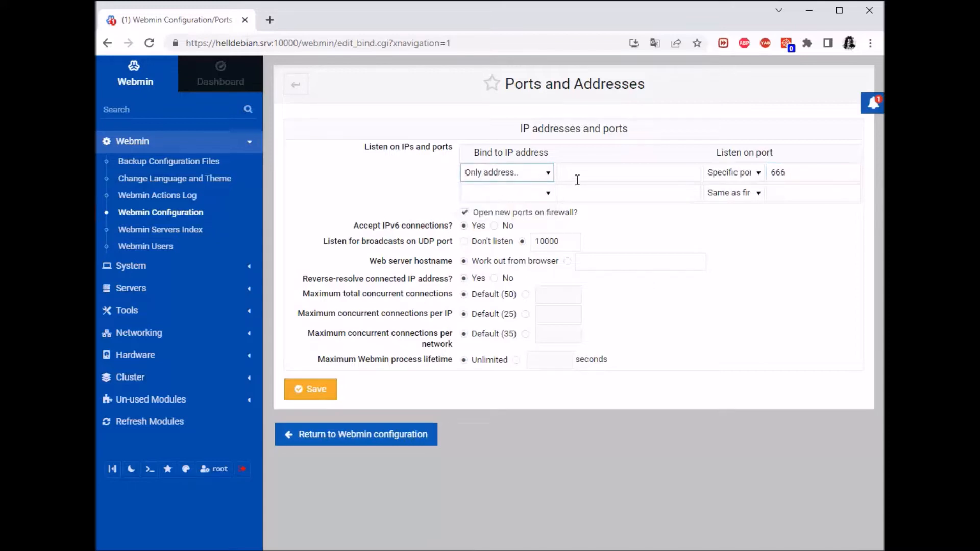
pyautogui.click(579, 173)
pyautogui.click(671, 203)
pyautogui.click(796, 298)
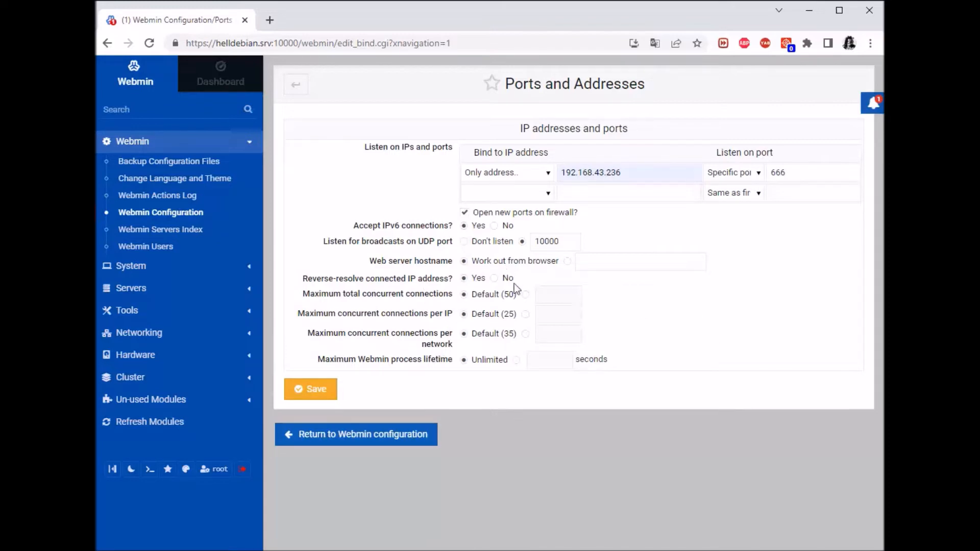
# Disable UDP broadcast listening, cap total and per-IP connections at 10, and save.
pyautogui.click(522, 242)
pyautogui.moveTo(571, 244); pyautogui.dragTo(531, 243)
pyautogui.click(491, 245)
pyautogui.click(540, 295)
pyautogui.write('10')
pyautogui.click(525, 314)
pyautogui.click(551, 315)
pyautogui.click(560, 342)
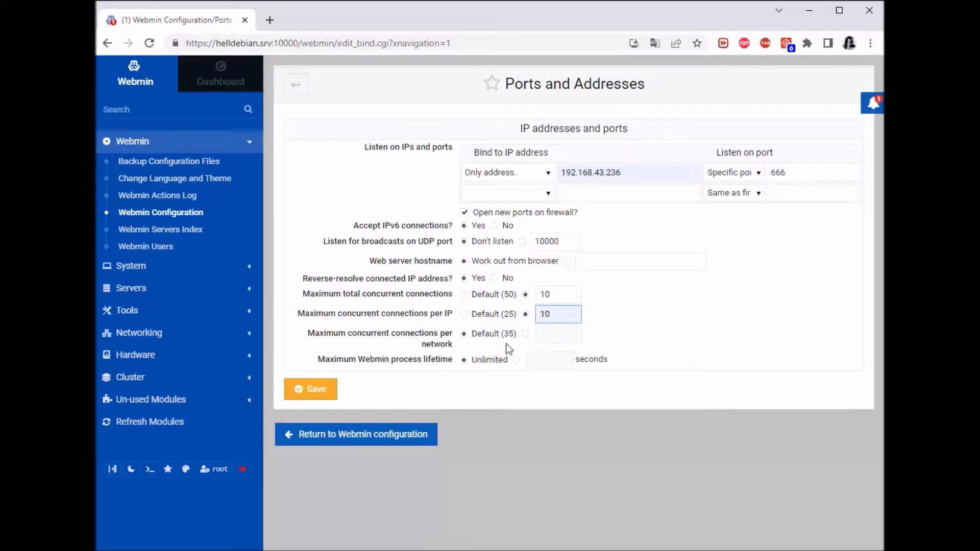
pyautogui.click(299, 390)
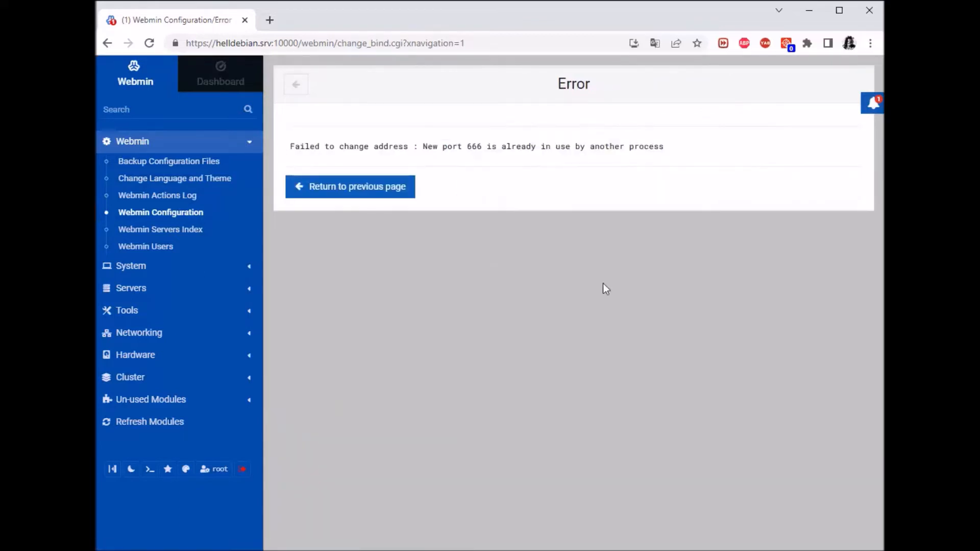
# Return from the port-in-use error and change the listen port from 666 to 665.
pyautogui.moveTo(666, 147); pyautogui.dragTo(421, 147)
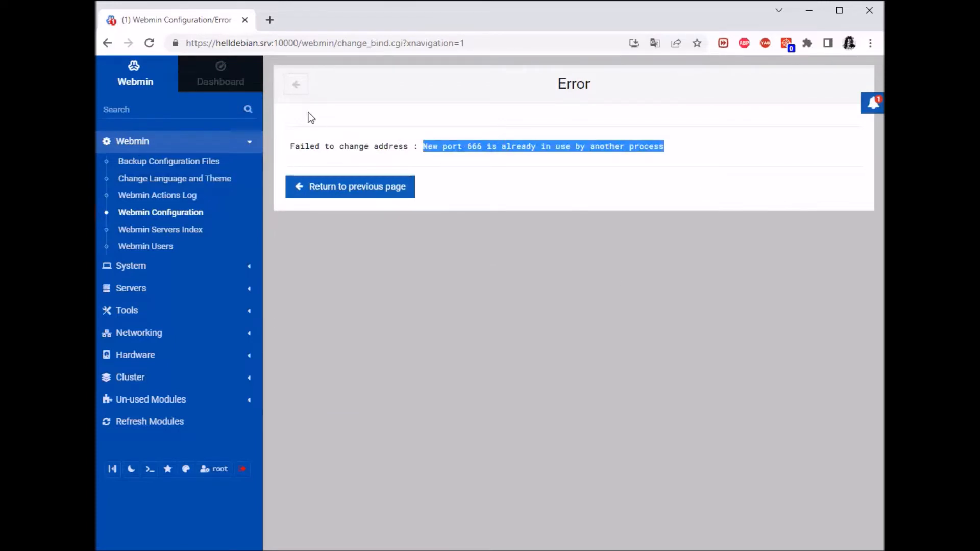
pyautogui.click(297, 86)
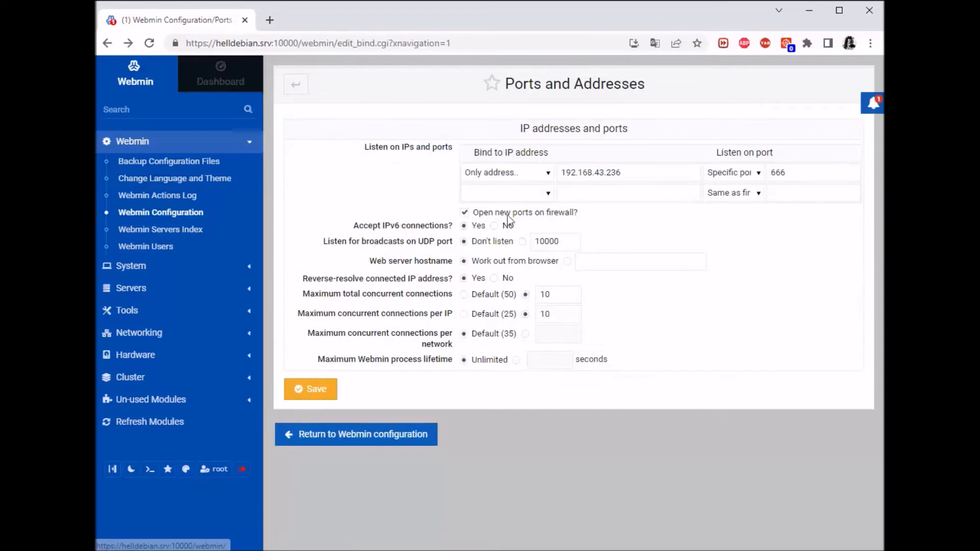
pyautogui.click(791, 172)
pyautogui.press('BackSpace')
pyautogui.write('5')
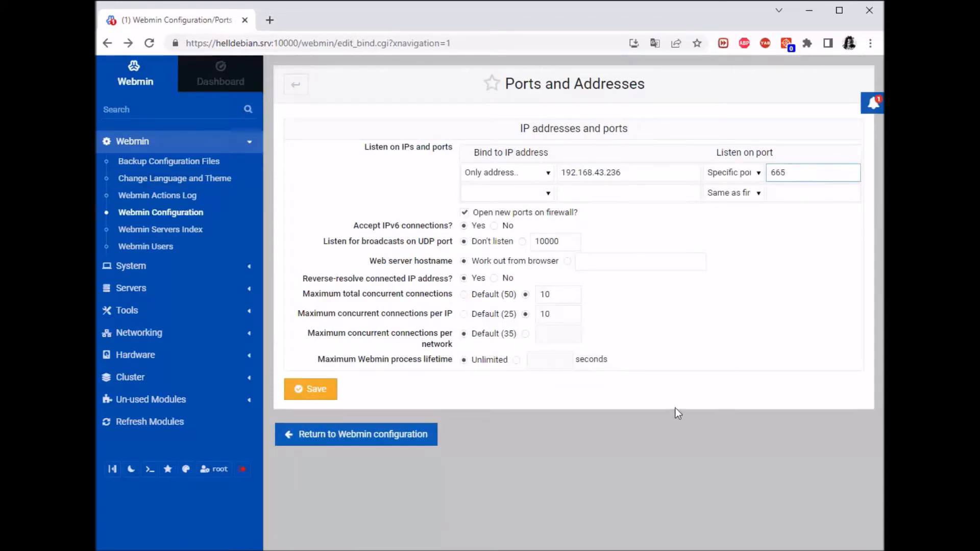
pyautogui.click(514, 475)
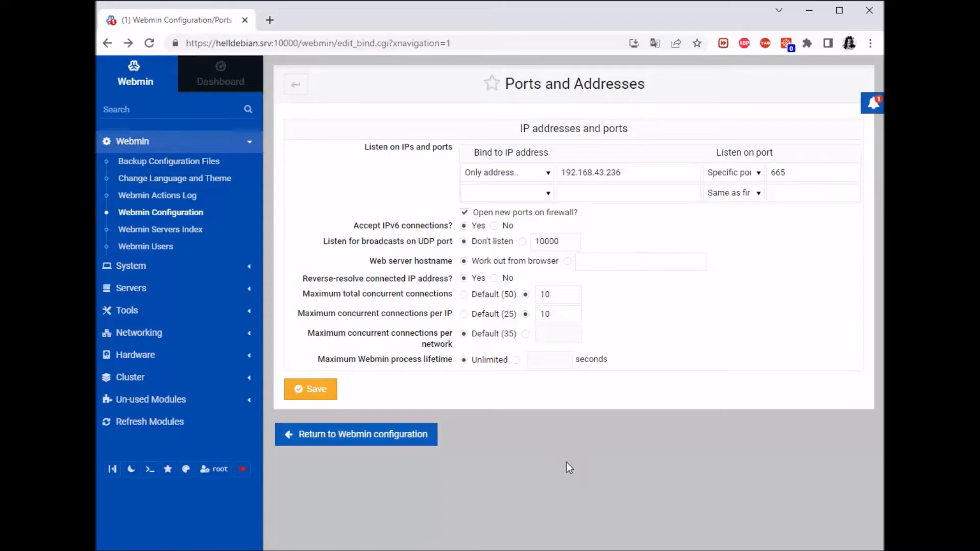
pyautogui.click(310, 394)
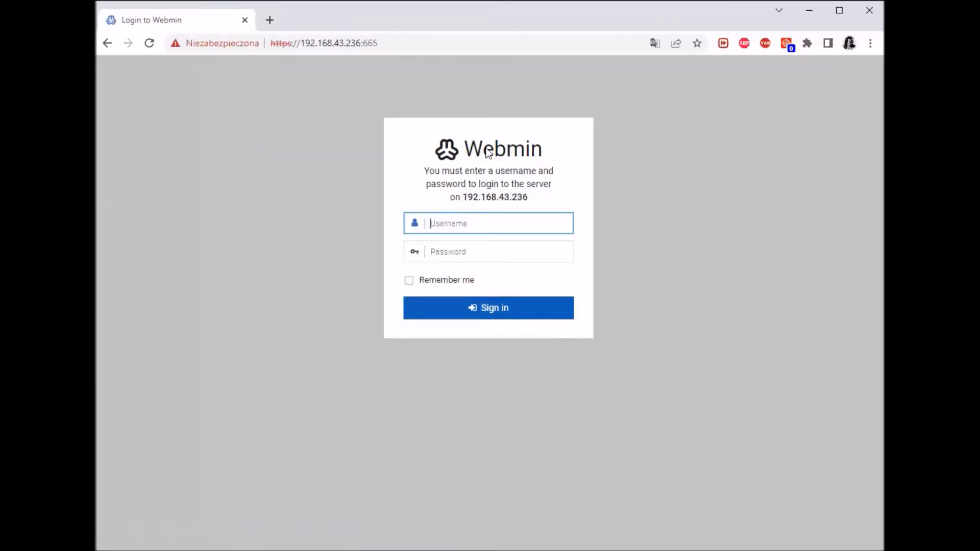
pyautogui.moveTo(392, 42); pyautogui.dragTo(304, 46)
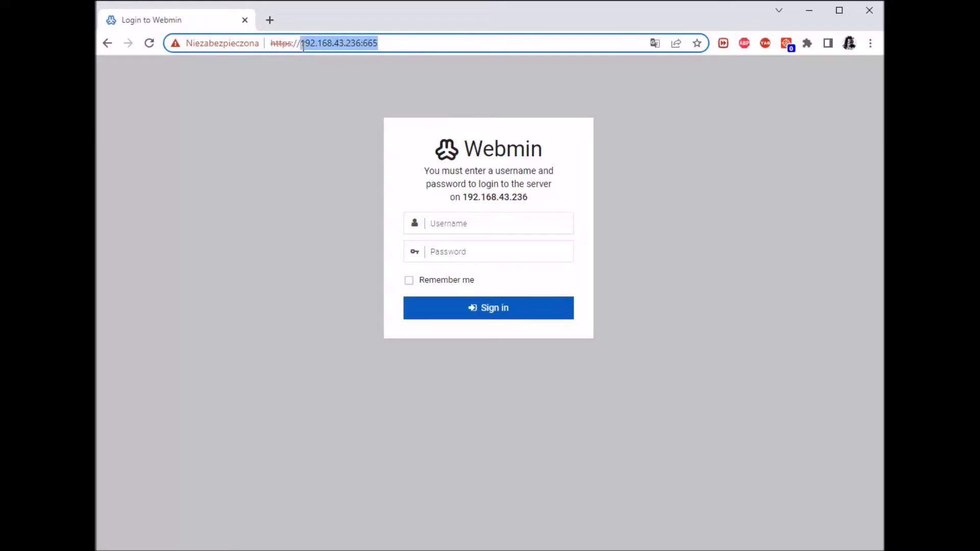
pyautogui.click(352, 108)
pyautogui.click(363, 43)
pyautogui.click(360, 43)
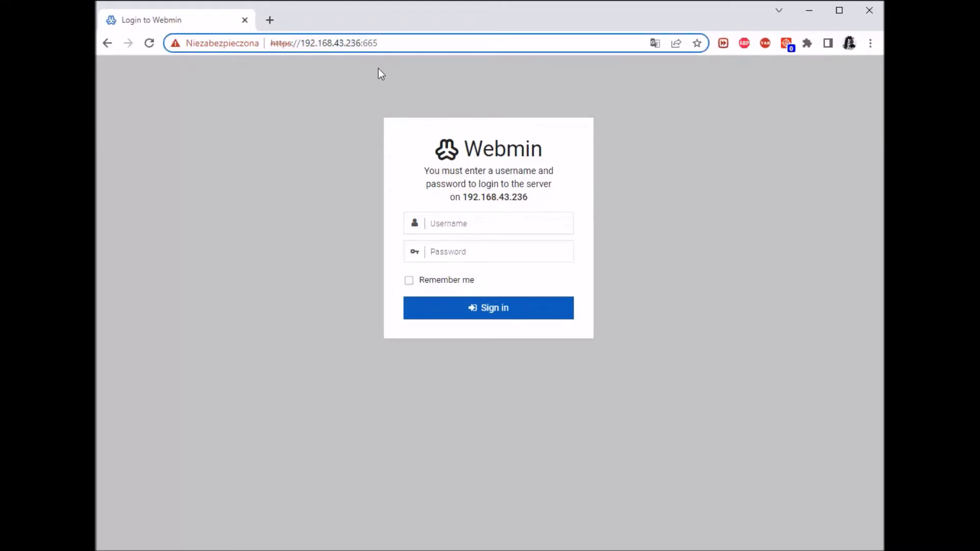
pyautogui.press('BackSpace')
pyautogui.press('BackSpace')
pyautogui.press('BackSpace')
pyautogui.press('BackSpace')
pyautogui.press('BackSpace')
pyautogui.press('BackSpace')
pyautogui.press('BackSpace')
pyautogui.press('BackSpace')
pyautogui.press('BackSpace')
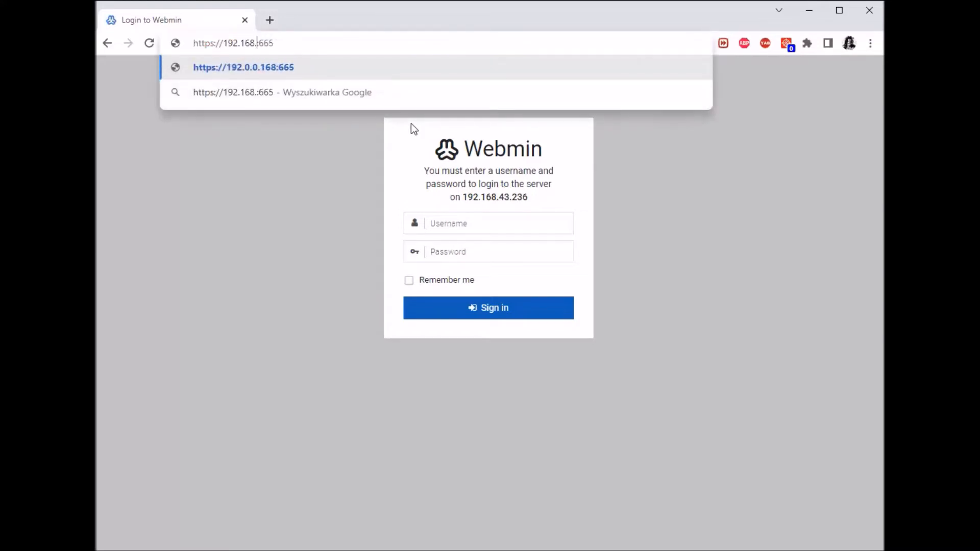
pyautogui.press('BackSpace')
pyautogui.press('BackSpace')
pyautogui.press('BackSpace')
pyautogui.press('BackSpace')
pyautogui.press('BackSpace')
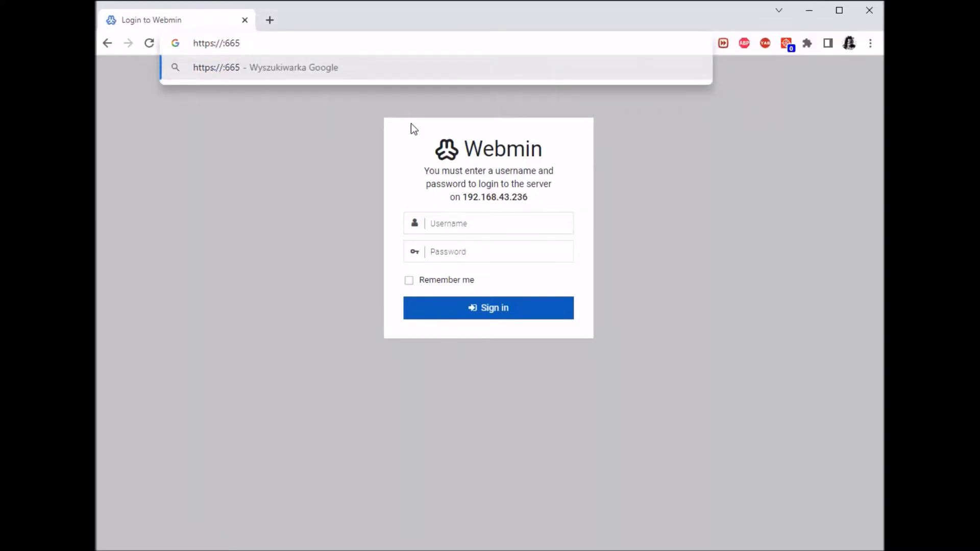
pyautogui.write('hellde')
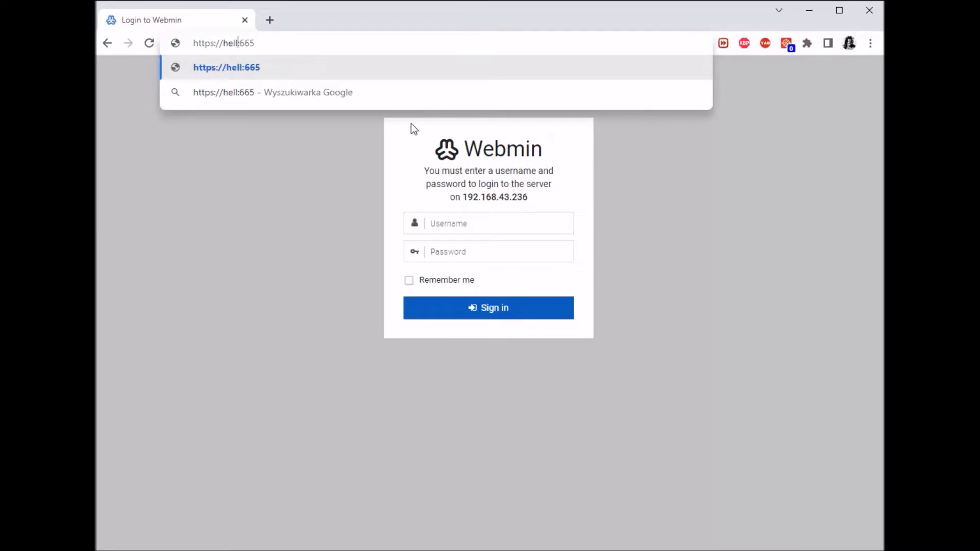
pyautogui.write('bian.sr')
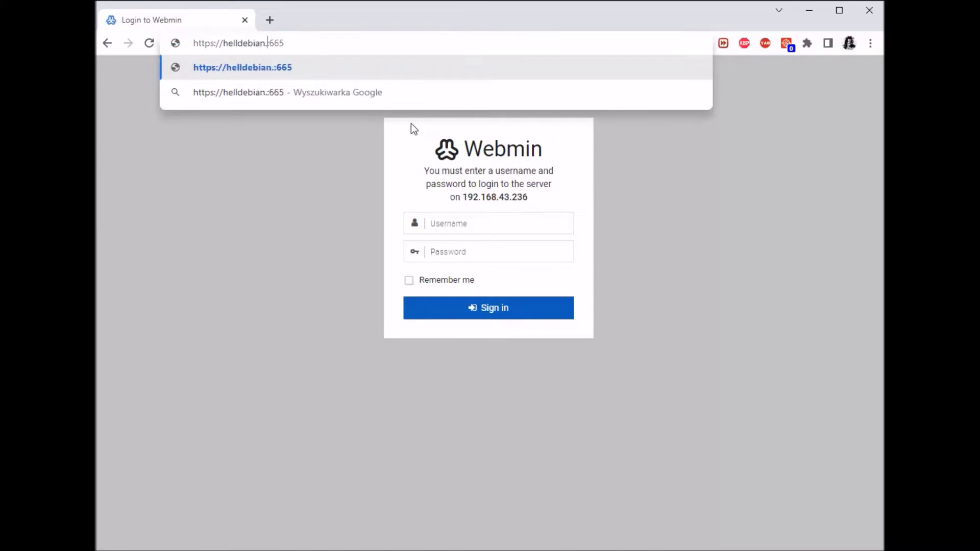
pyautogui.write('v')
pyautogui.press('Return')
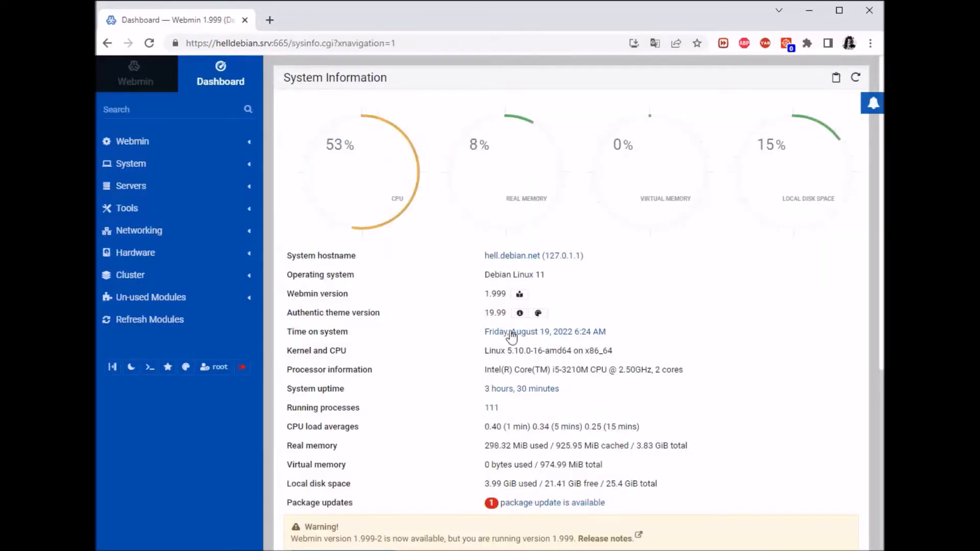
# Check the site's connection security, then open Webmin Configuration from the sidebar's Webmin group.
pyautogui.click(177, 44)
pyautogui.click(177, 44)
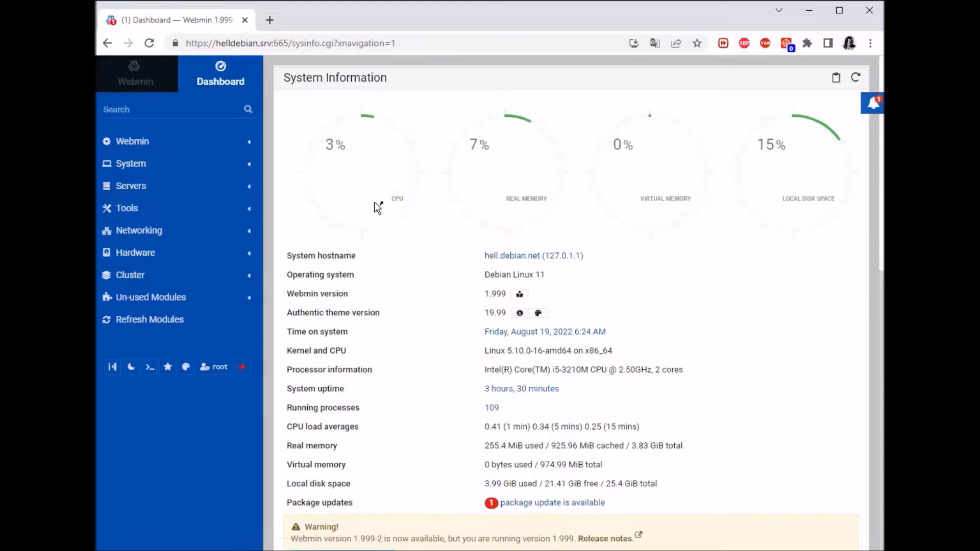
pyautogui.click(147, 172)
pyautogui.click(152, 169)
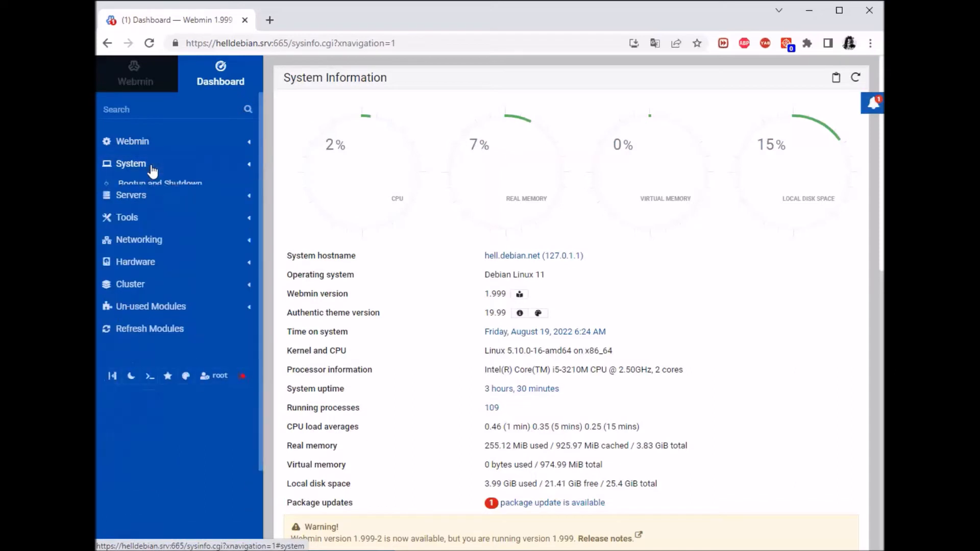
pyautogui.click(127, 140)
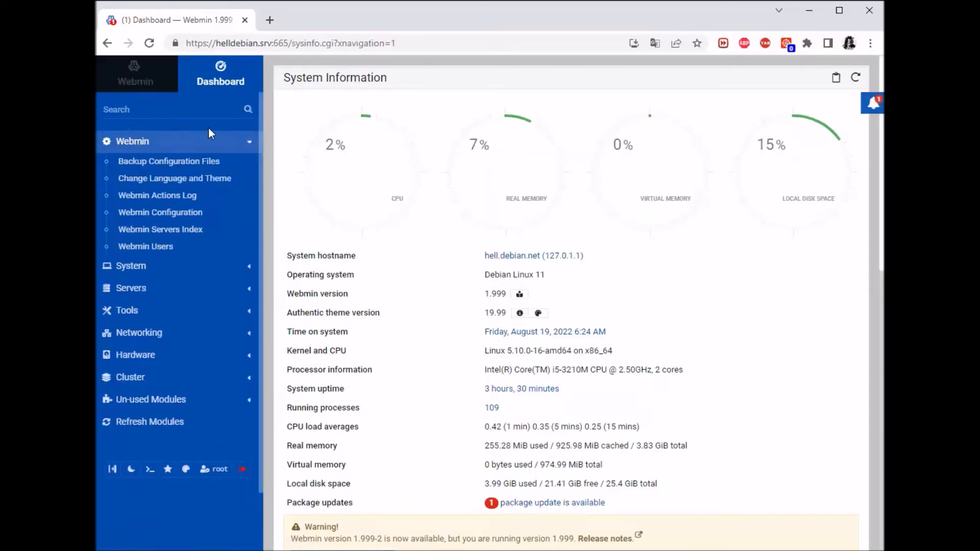
pyautogui.click(159, 218)
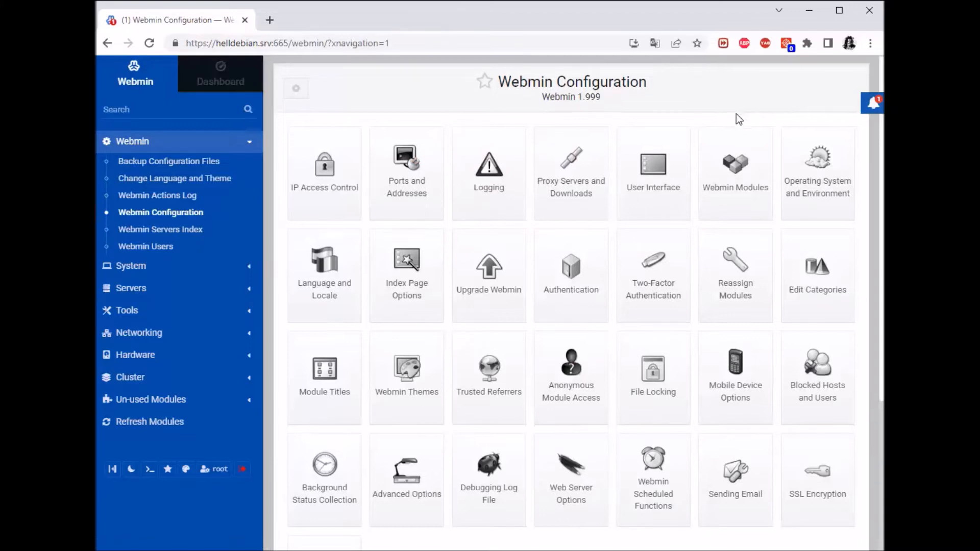
# Scroll down the Webmin Configuration icons and open SSL Encryption.
pyautogui.scroll(-3, 736, 113)
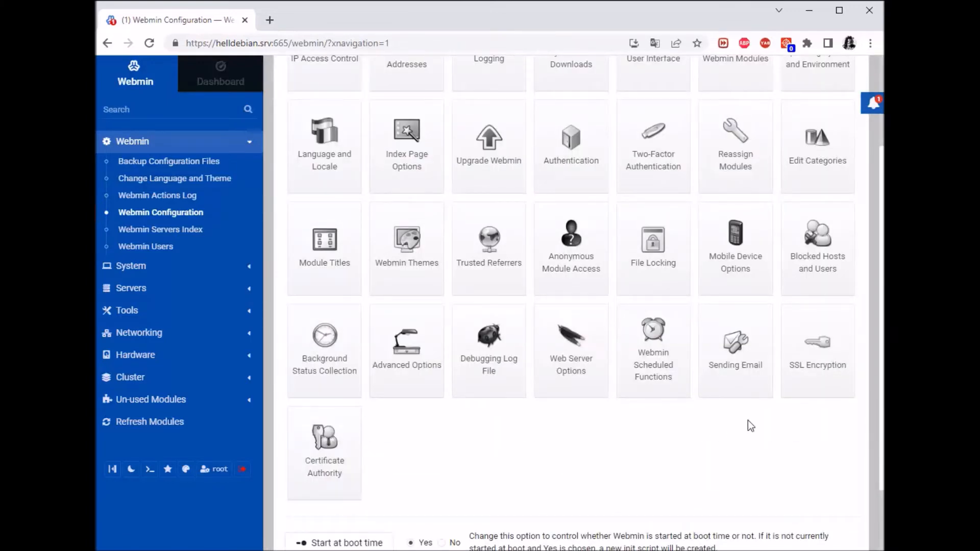
pyautogui.click(814, 347)
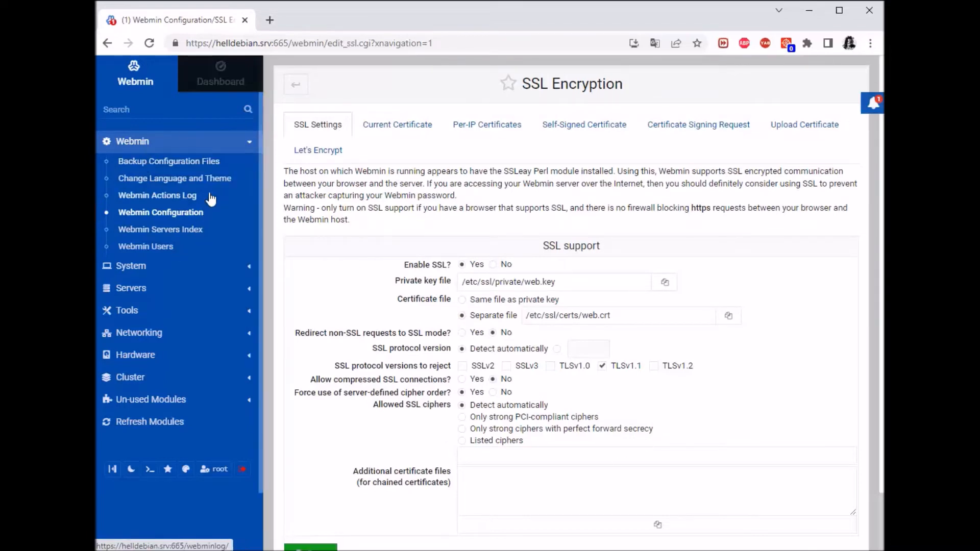
# Open the empty Webmin Servers Index and broadcast for Webmin servers on the local network.
pyautogui.click(167, 232)
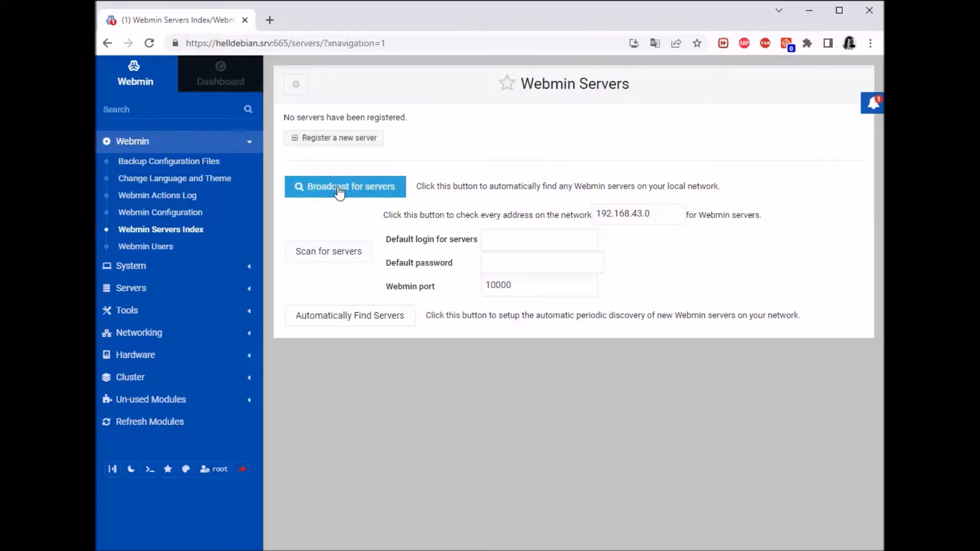
pyautogui.click(374, 193)
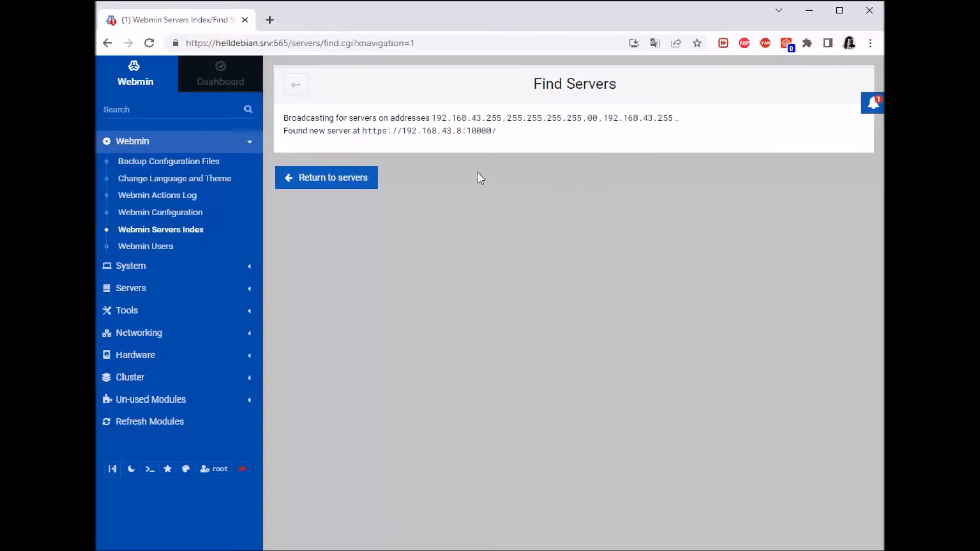
# Review the broadcast result for 192.168.43.8:10000 and return to the servers index showing its tile.
pyautogui.moveTo(285, 134); pyautogui.dragTo(495, 135)
pyautogui.click(506, 129)
pyautogui.click(300, 87)
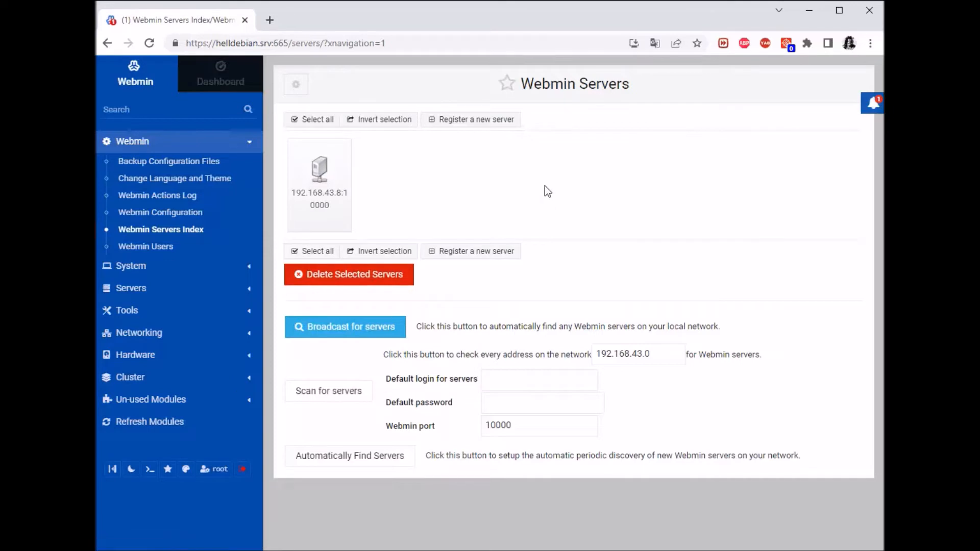
pyautogui.moveTo(350, 154)
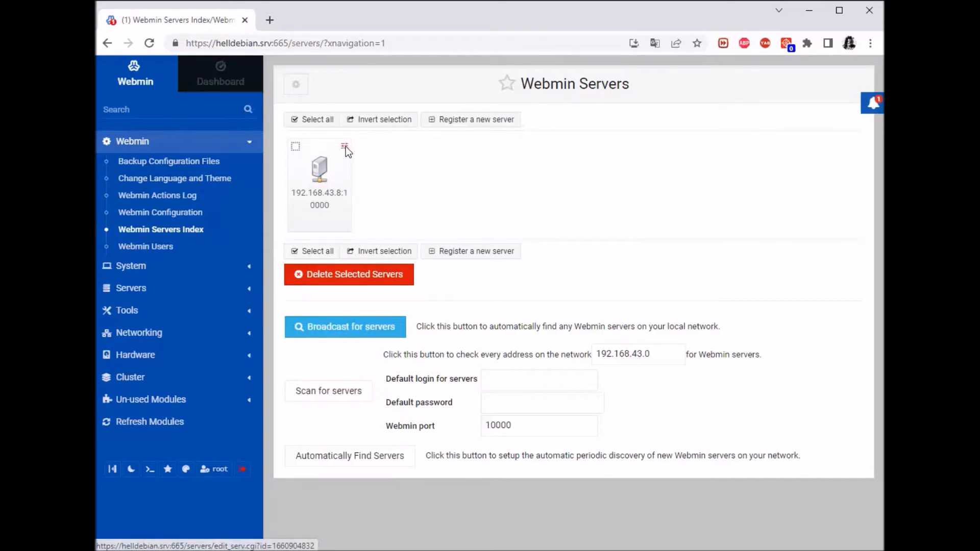
# Open the 192.168.43.8 server's settings and leave its port at 10000.
pyautogui.click(345, 146)
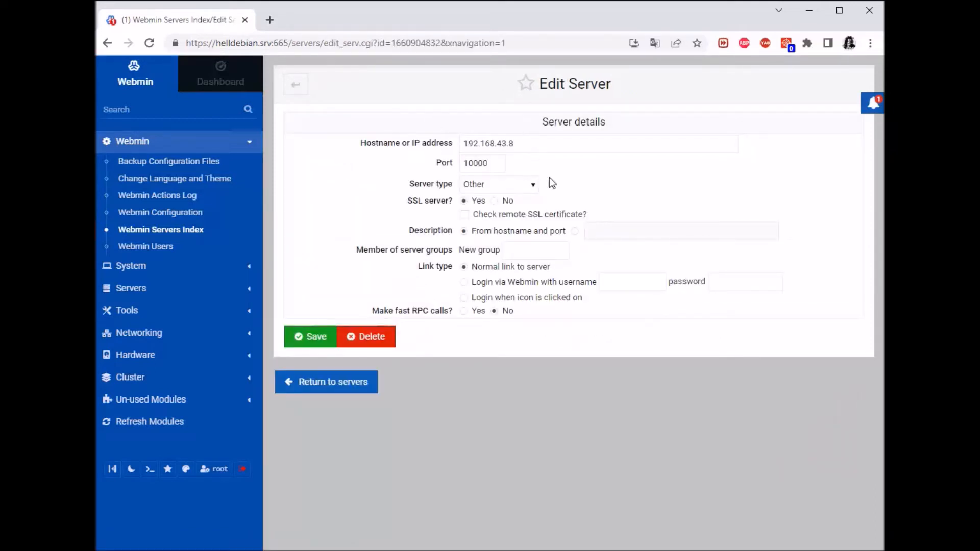
pyautogui.click(495, 162)
pyautogui.press('BackSpace')
pyautogui.press('BackSpace')
pyautogui.press('BackSpace')
pyautogui.press('BackSpace')
pyautogui.press('BackSpace')
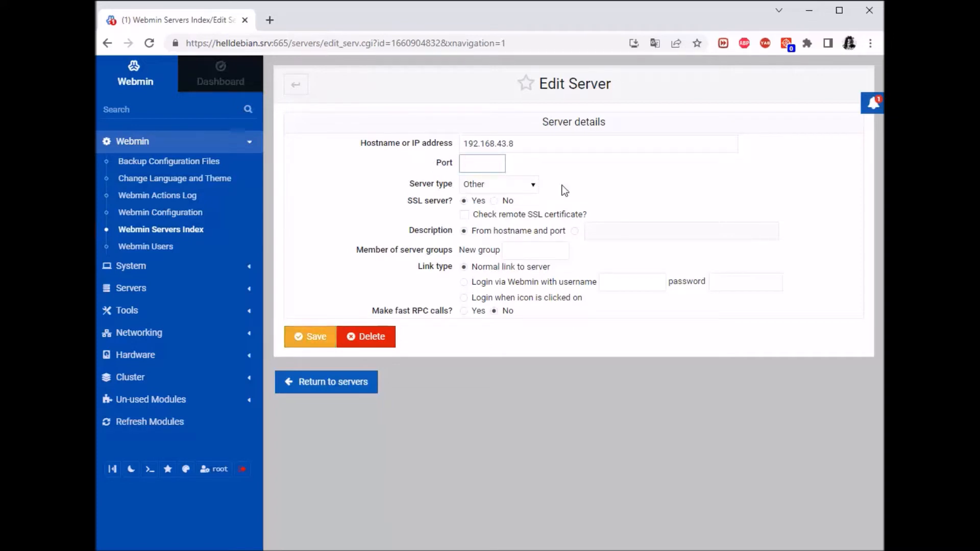
pyautogui.write('666')
pyautogui.press('BackSpace')
pyautogui.write('7')
pyautogui.moveTo(460, 163); pyautogui.dragTo(498, 170)
pyautogui.press('BackSpace')
pyautogui.write('1')
pyautogui.write('0000')
# Set server type Debian Linux, add new group helldebian, save, and open the server.
pyautogui.click(496, 184)
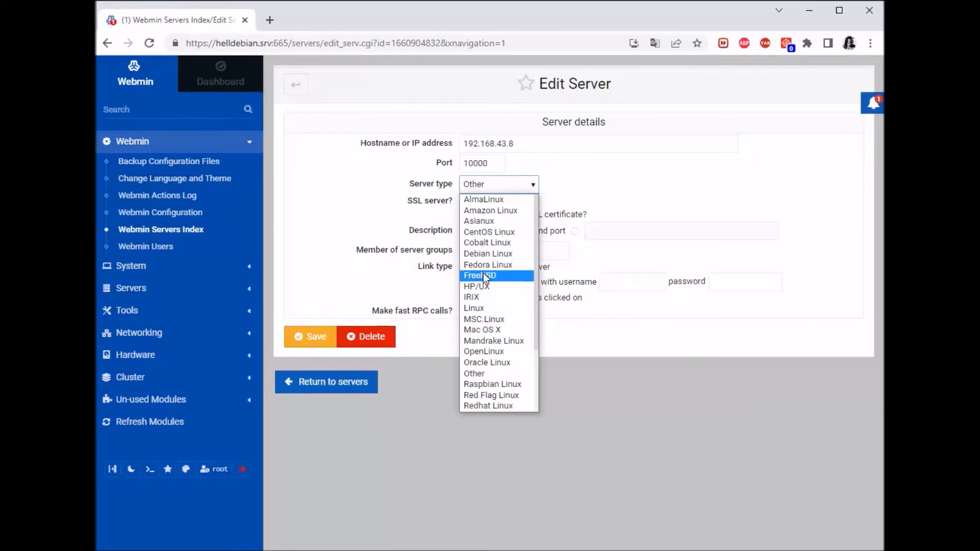
pyautogui.click(486, 253)
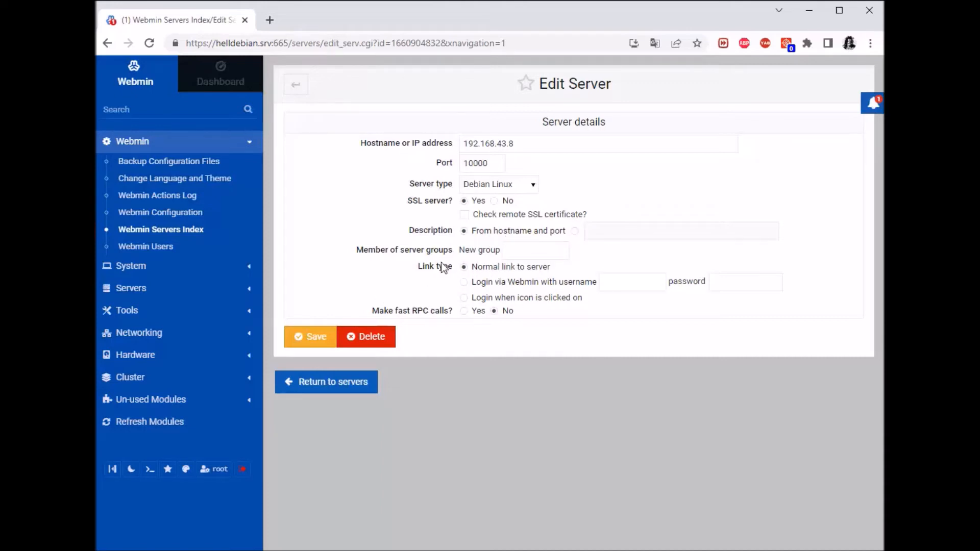
pyautogui.click(510, 250)
pyautogui.write('he')
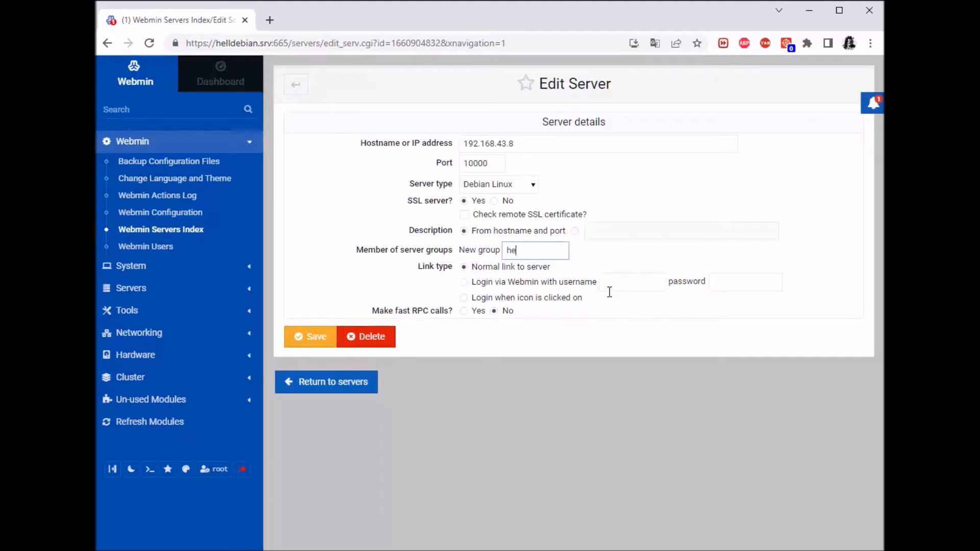
pyautogui.write('lldebian')
pyautogui.moveTo(419, 267); pyautogui.dragTo(439, 268)
pyautogui.click(620, 337)
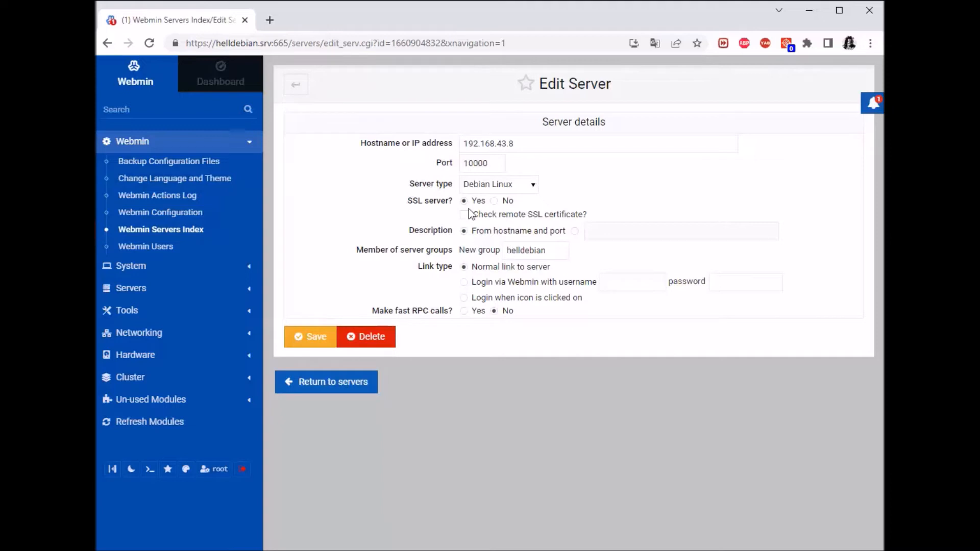
pyautogui.click(308, 336)
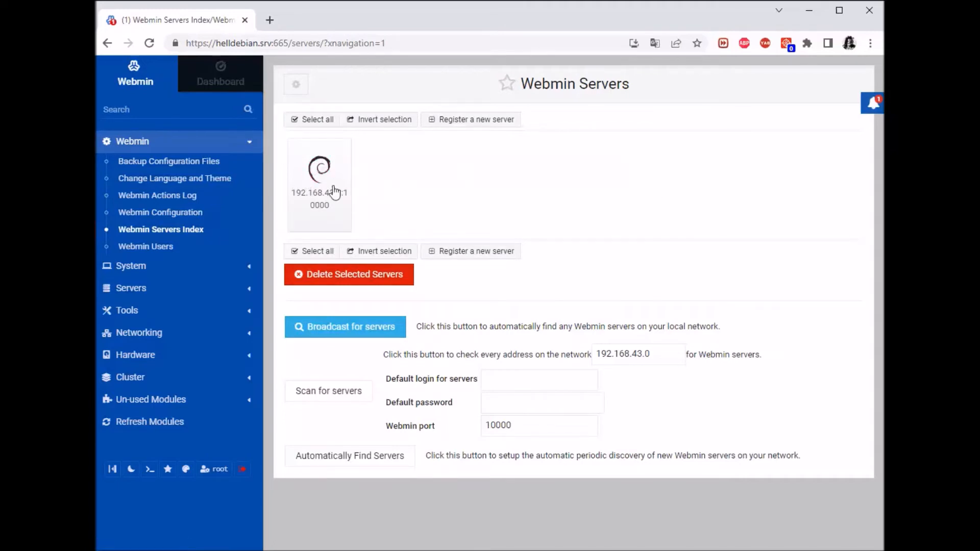
pyautogui.click(315, 175)
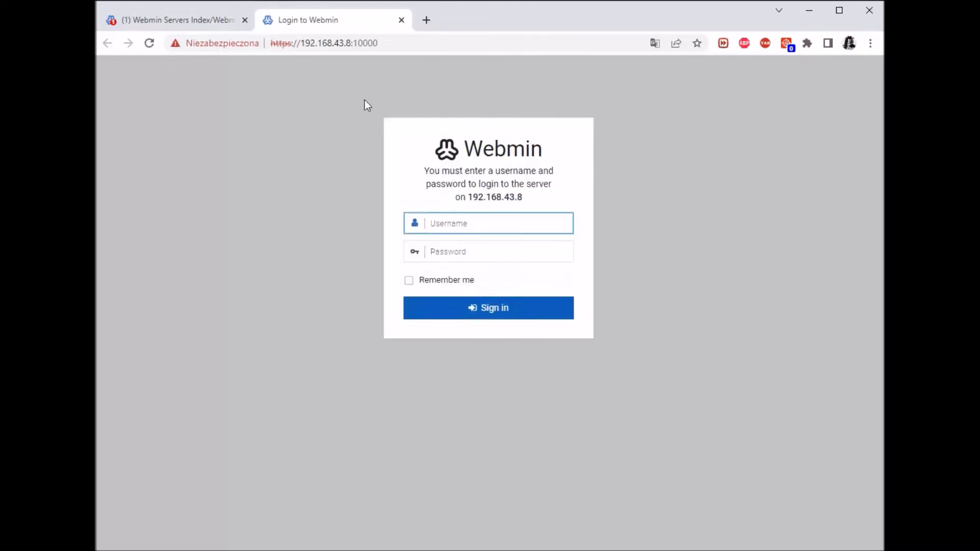
pyautogui.moveTo(412, 43); pyautogui.dragTo(362, 44)
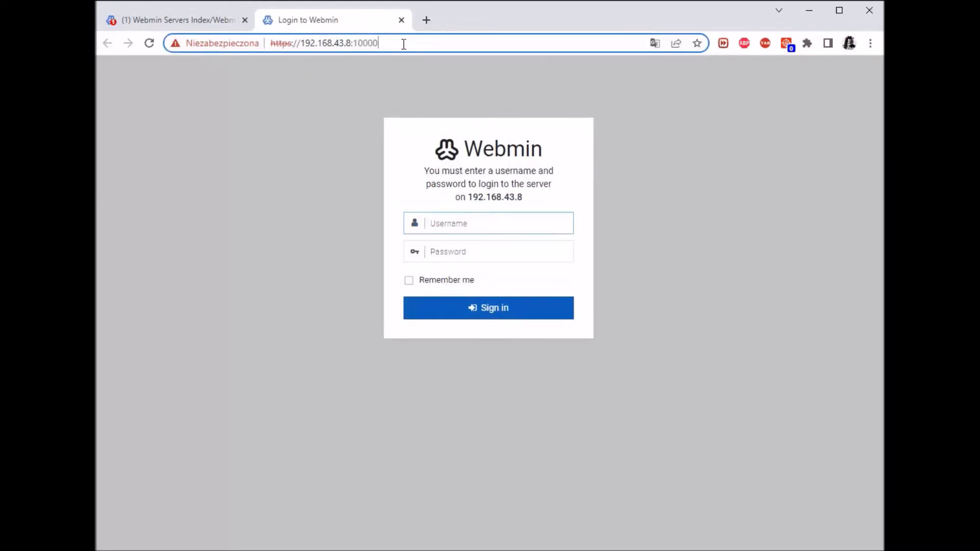
pyautogui.click(525, 232)
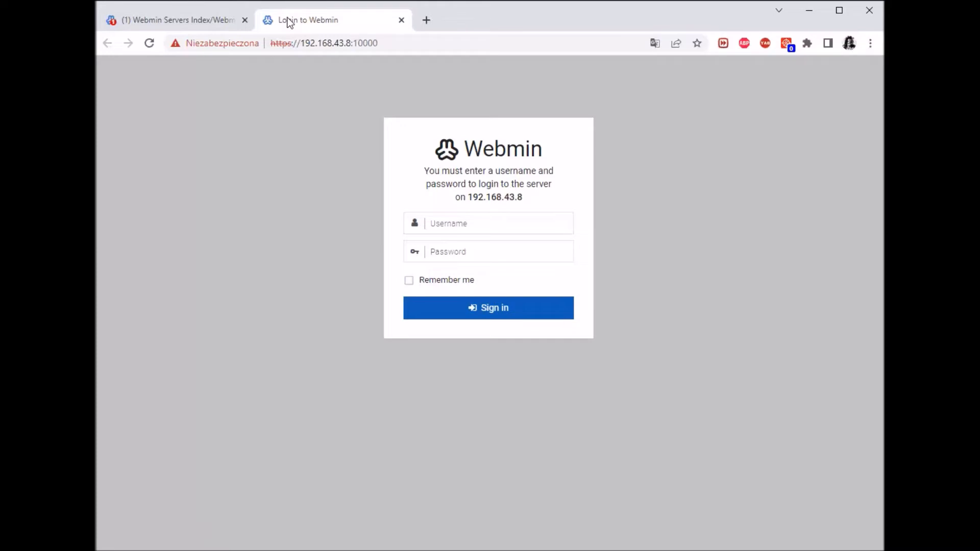
pyautogui.click(404, 21)
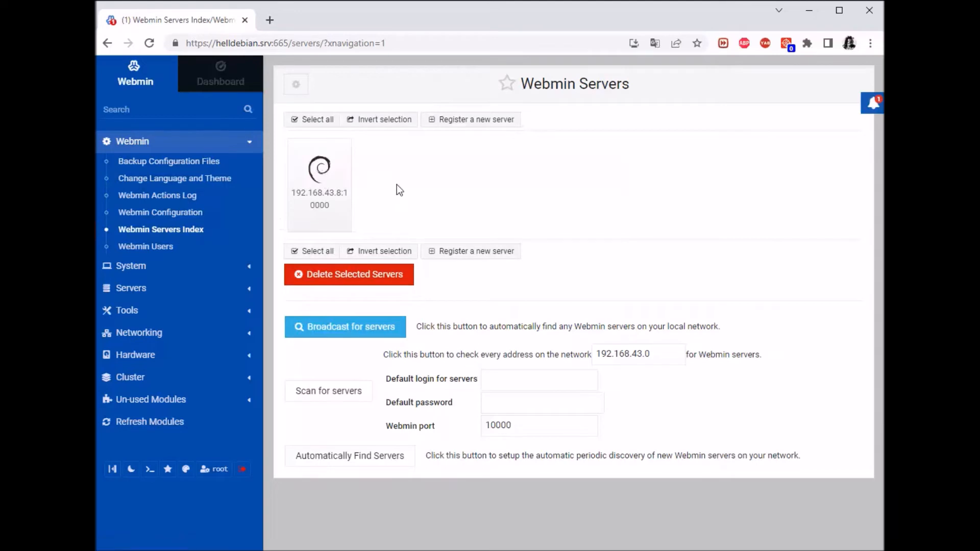
# Set the 192.168.43.8 server to log in via Webmin as root with the account password, and save.
pyautogui.click(345, 148)
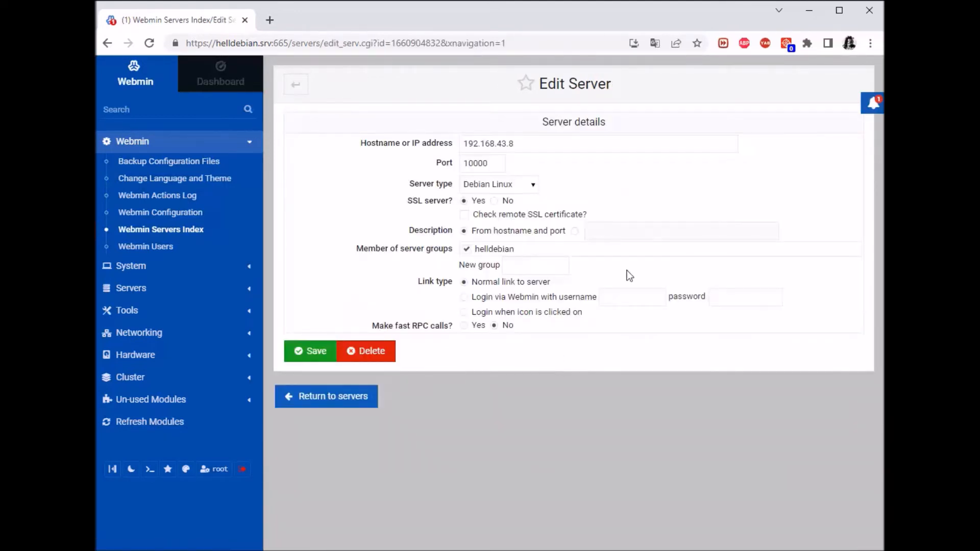
pyautogui.click(464, 298)
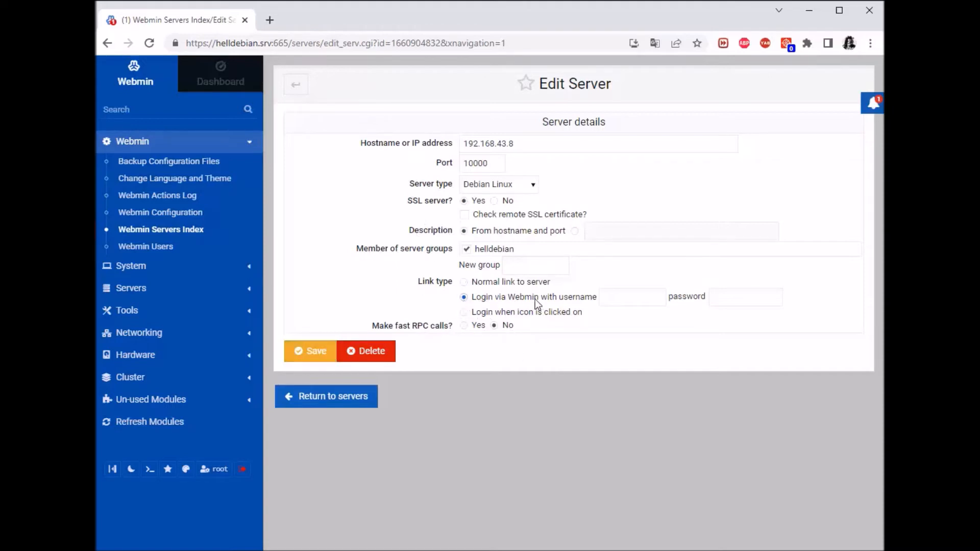
pyautogui.click(640, 300)
pyautogui.press('Tab')
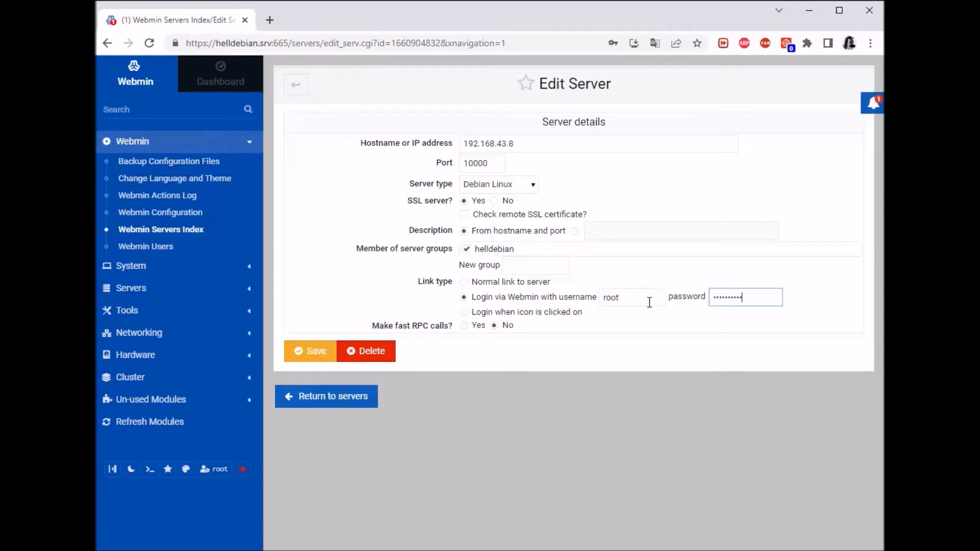
pyautogui.click(297, 358)
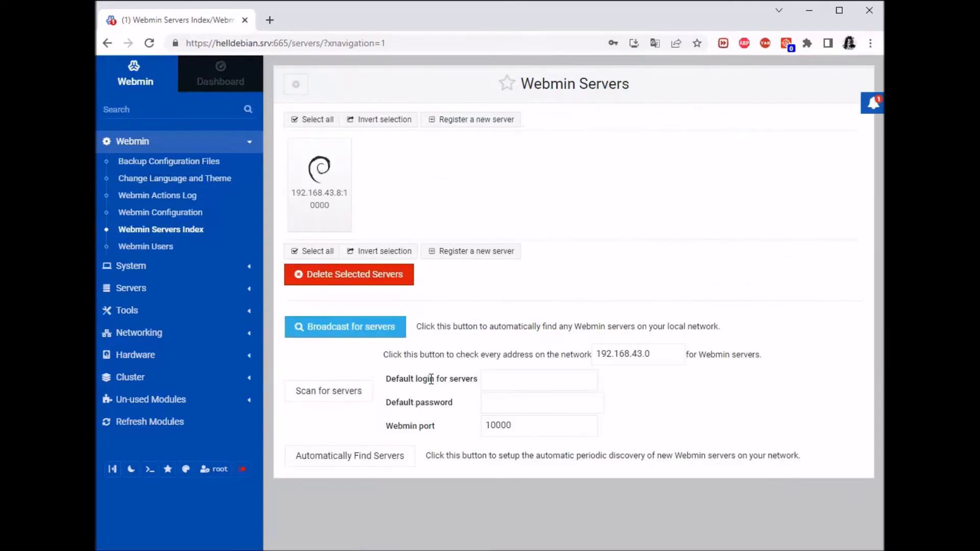
# Decline Chrome's password prompt, open DEBSERV's dashboard, browse System and Servers, then bring up the Debian VM console.
pyautogui.click(680, 231)
pyautogui.click(320, 173)
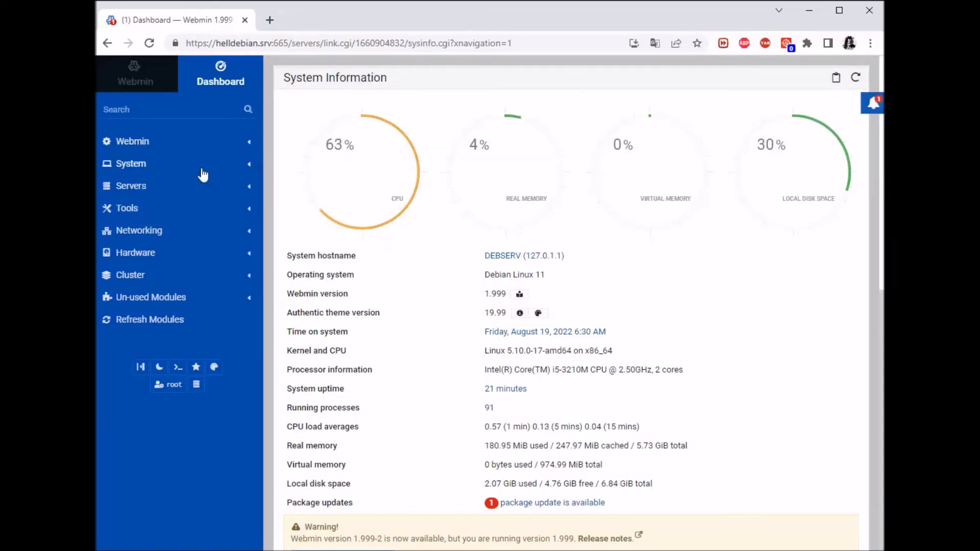
pyautogui.click(138, 165)
pyautogui.click(137, 164)
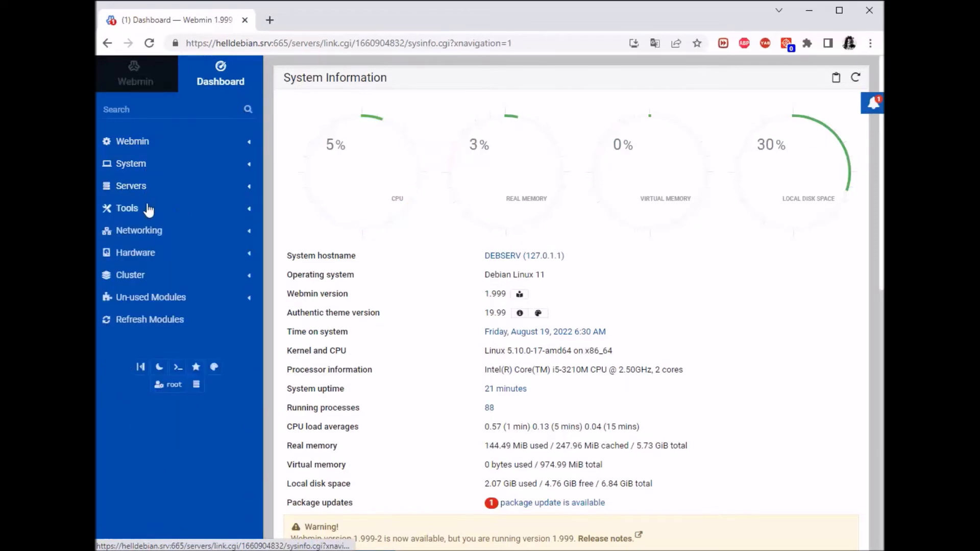
pyautogui.click(152, 188)
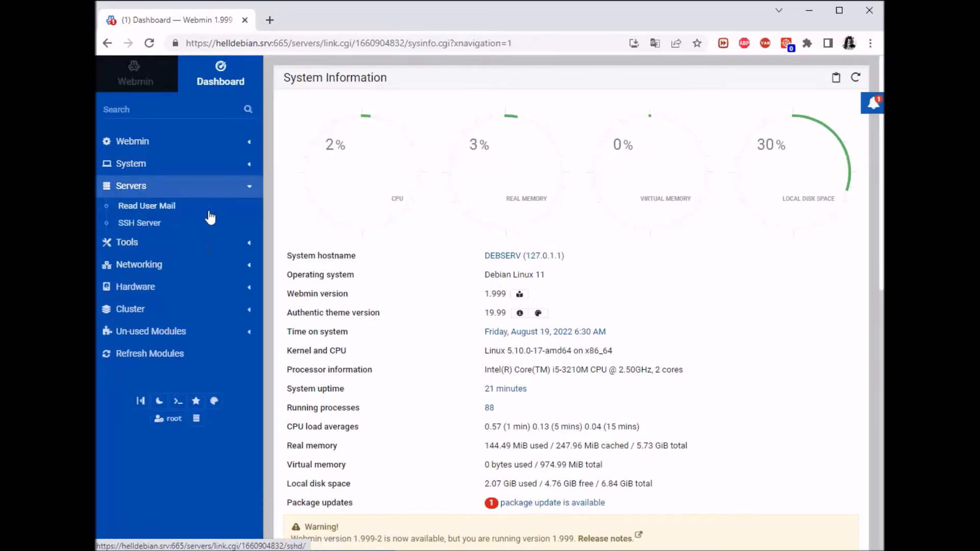
pyautogui.click(136, 182)
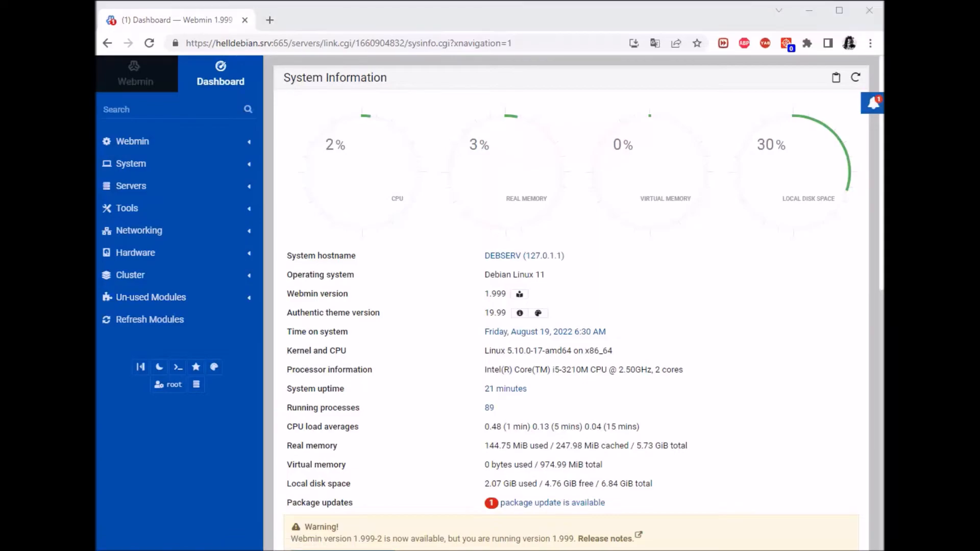
pyautogui.hotkey('alt', 'Tab')
pyautogui.moveTo(745, 16); pyautogui.dragTo(381, 35)
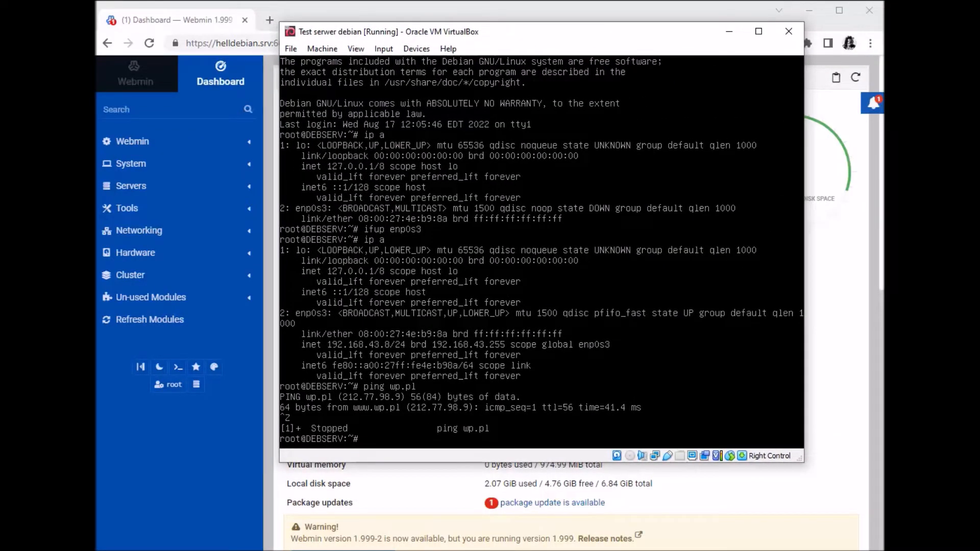
# Run apt-get install -y libsocket6-perl in the cleared Debian console, then minimise VirtualBox.
pyautogui.hotkey('ctrl', 'l')
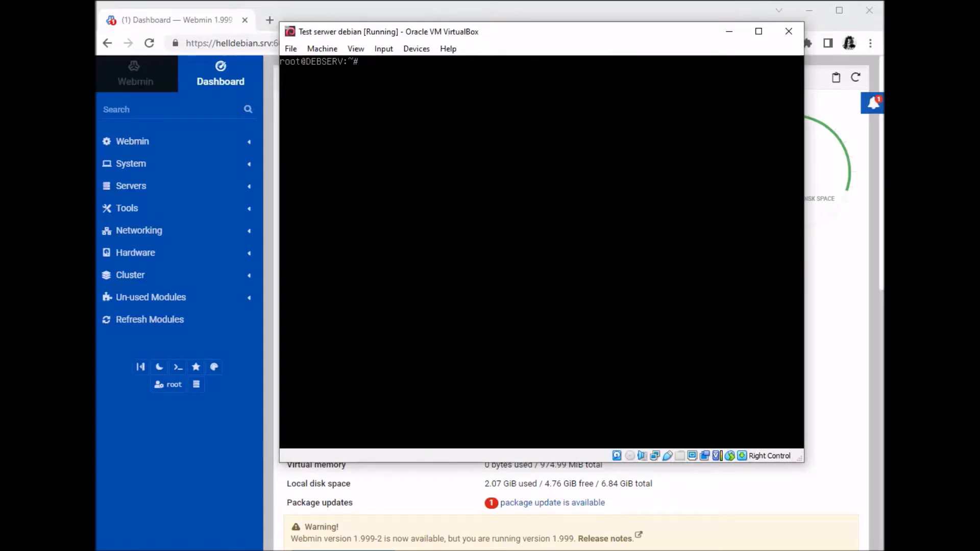
pyautogui.moveTo(447, 34); pyautogui.dragTo(486, 38)
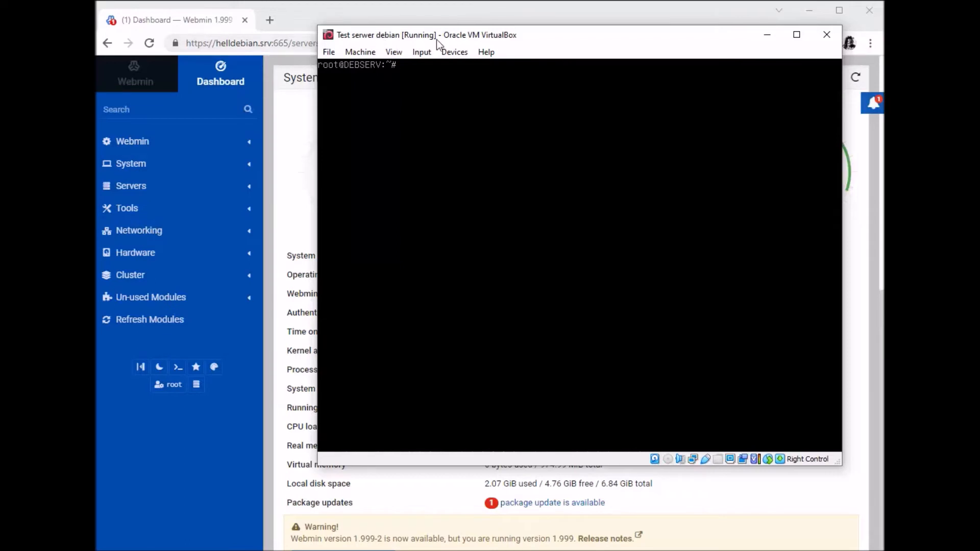
pyautogui.moveTo(495, 39); pyautogui.dragTo(487, 39)
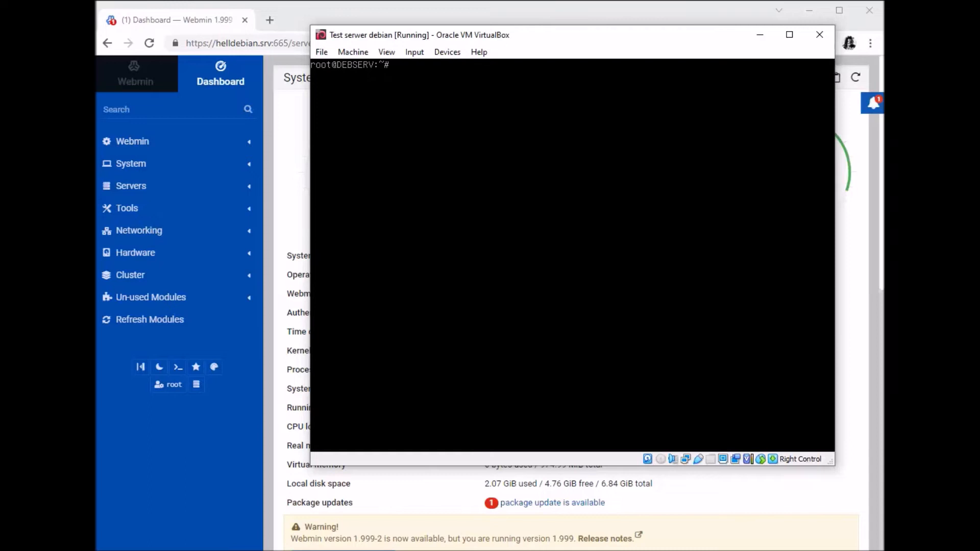
pyautogui.write('apt-get ins')
pyautogui.press('BackSpace')
pyautogui.write('bsocket6-per')
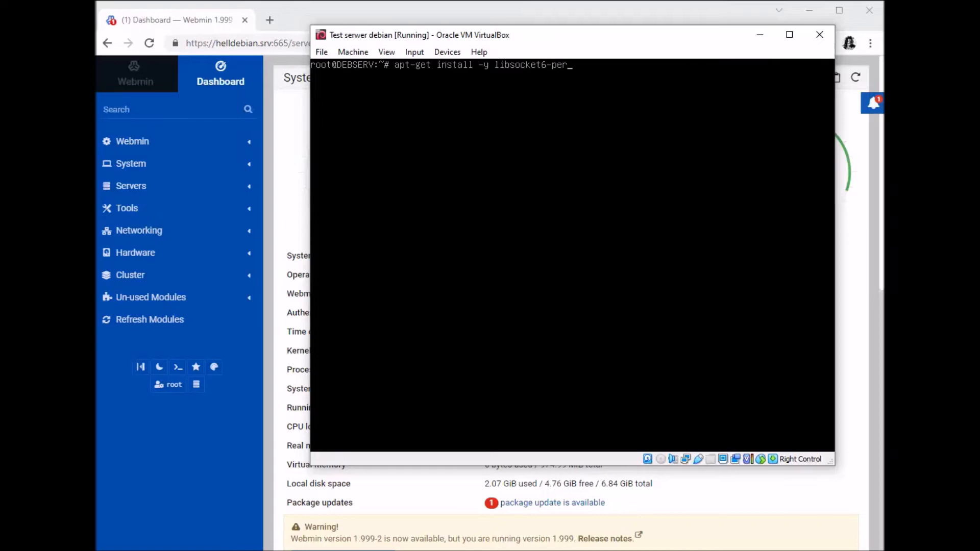
pyautogui.write('l')
pyautogui.press('Return')
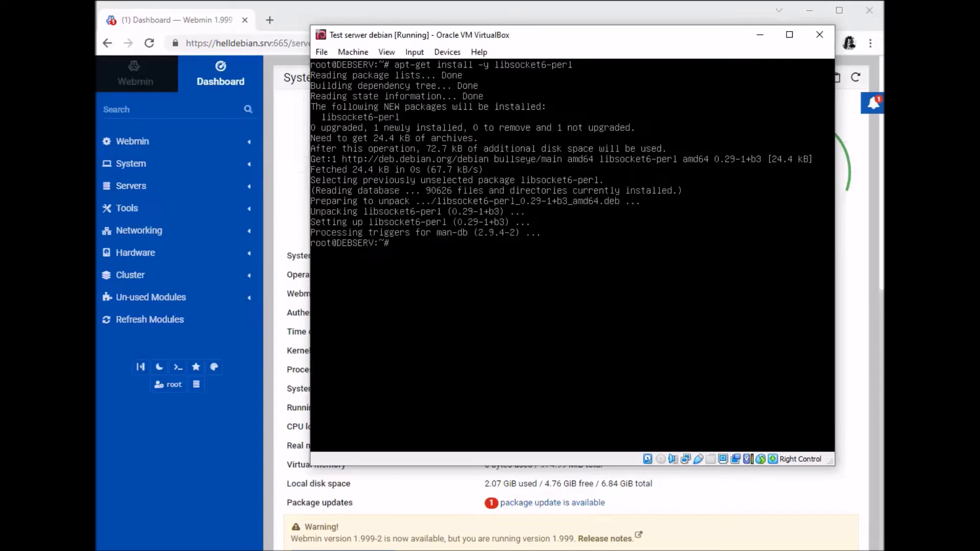
pyautogui.click(760, 34)
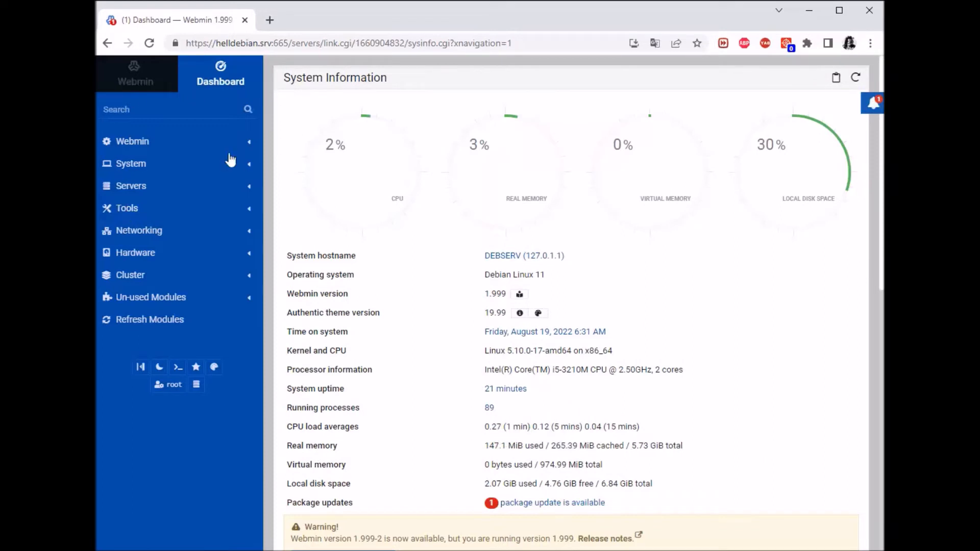
# Open the linked DEBSERV server's Webmin Servers Index from the Webmin sidebar category.
pyautogui.click(169, 82)
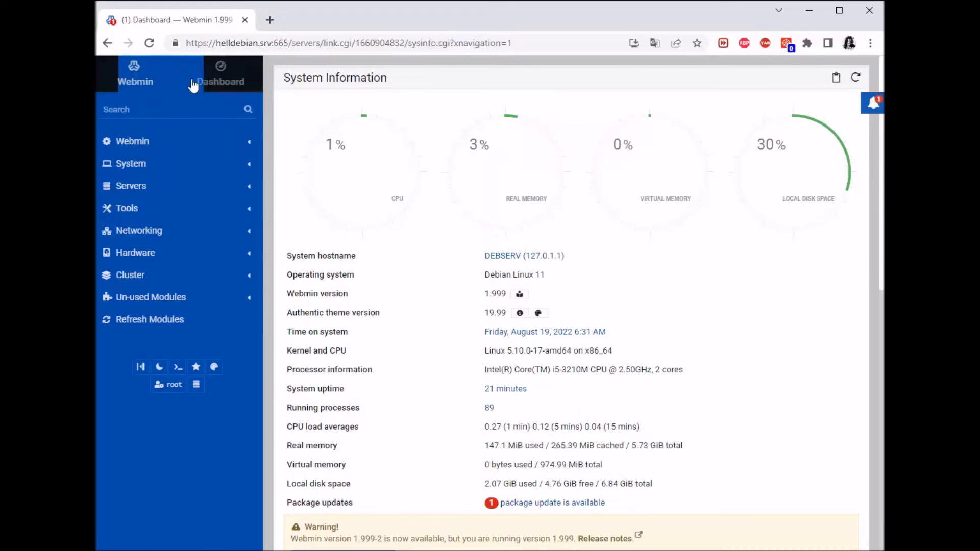
pyautogui.click(217, 84)
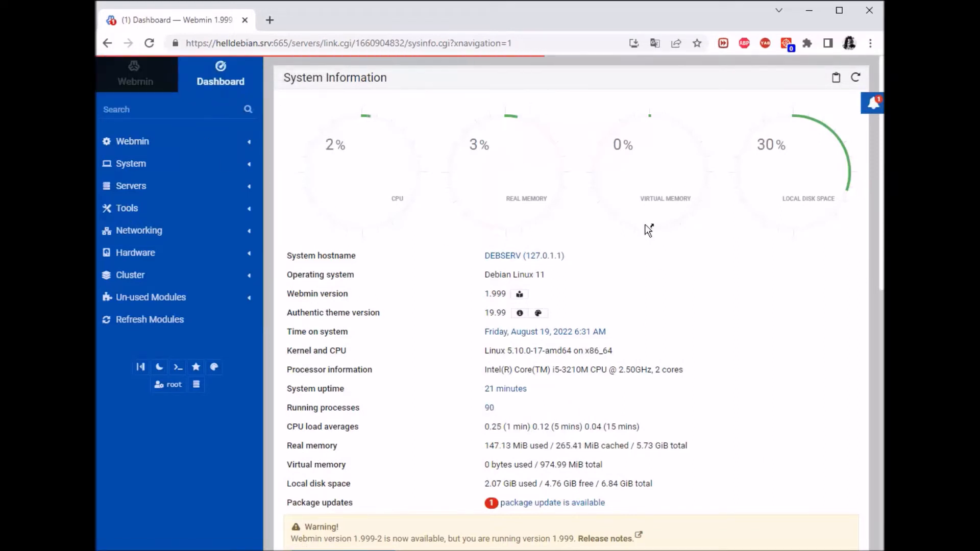
pyautogui.scroll(-6, 617, 240)
pyautogui.scroll(6, 613, 210)
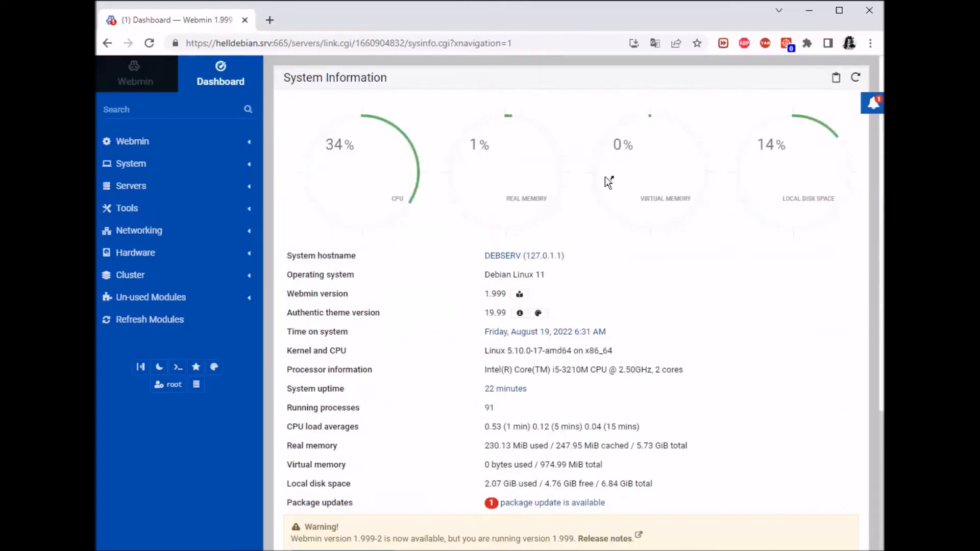
pyautogui.click(133, 142)
pyautogui.click(151, 231)
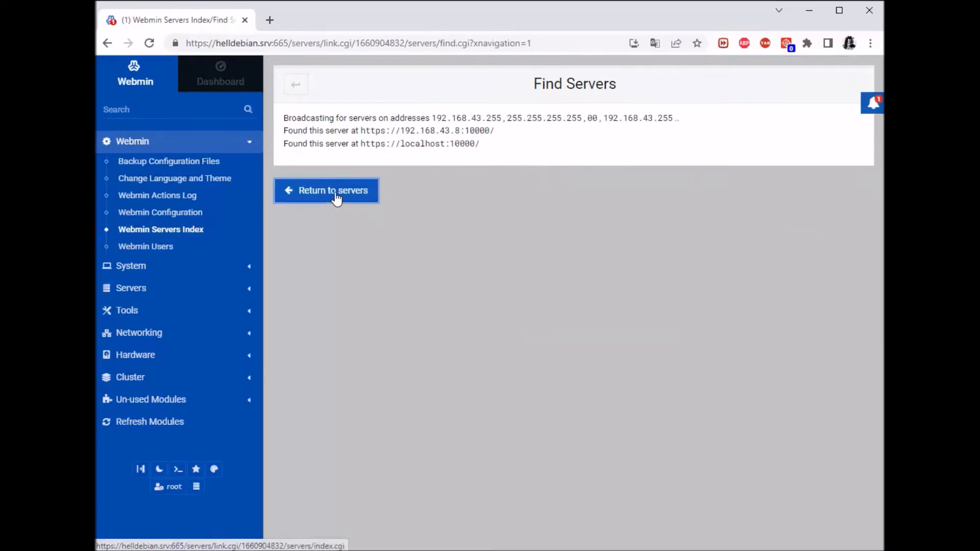
# Broadcast for servers, note the found 192.168.43.8:10000, and return to the servers index.
pyautogui.click(330, 199)
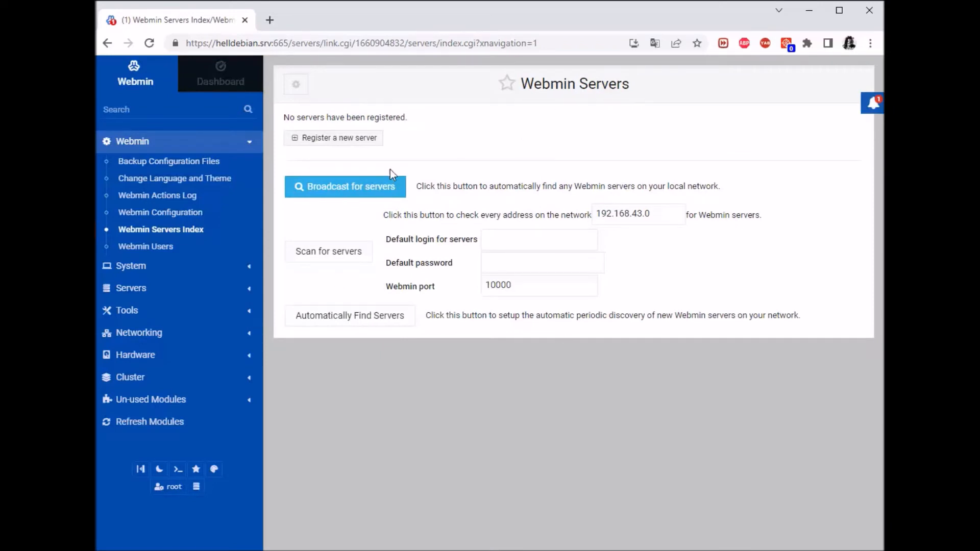
pyautogui.click(306, 190)
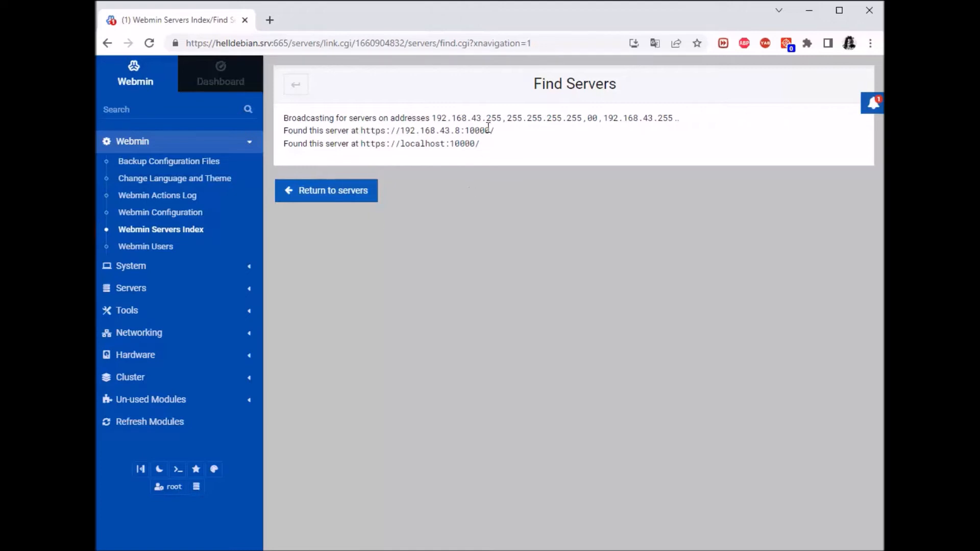
pyautogui.moveTo(493, 131); pyautogui.dragTo(285, 133)
pyautogui.click(437, 184)
pyautogui.click(343, 195)
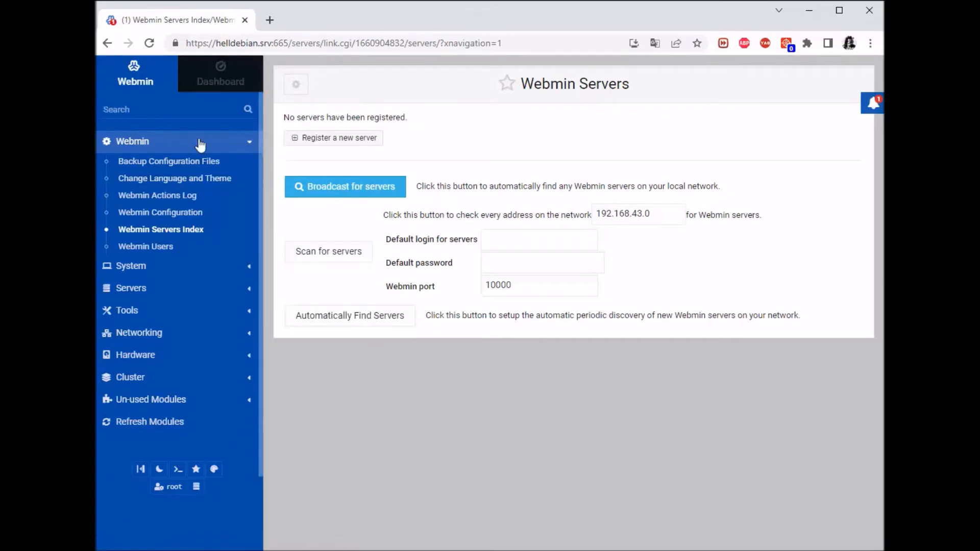
# Go back and trim the URL to the host to load the helldebian.srv:665 dashboard.
pyautogui.click(106, 44)
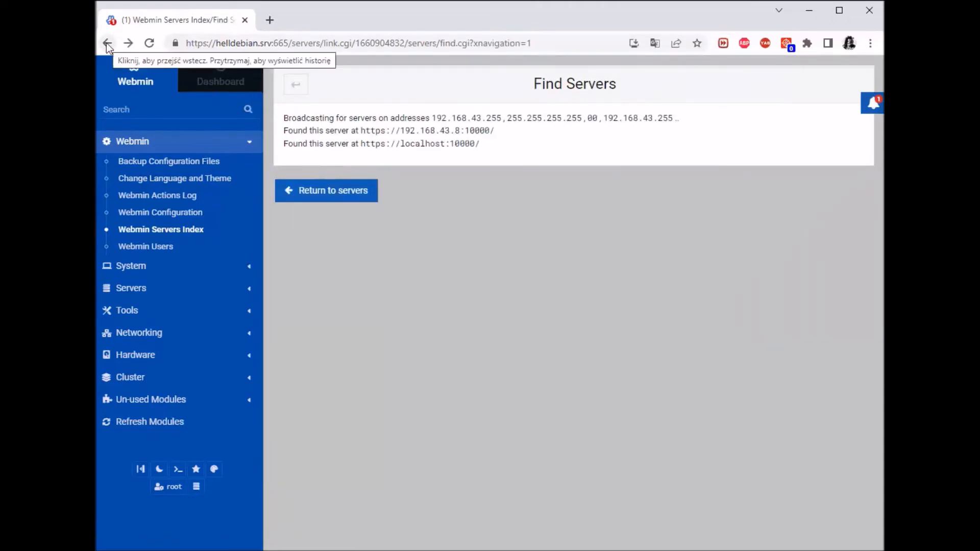
pyautogui.click(546, 44)
pyautogui.click(545, 43)
pyautogui.moveTo(546, 43); pyautogui.dragTo(300, 49)
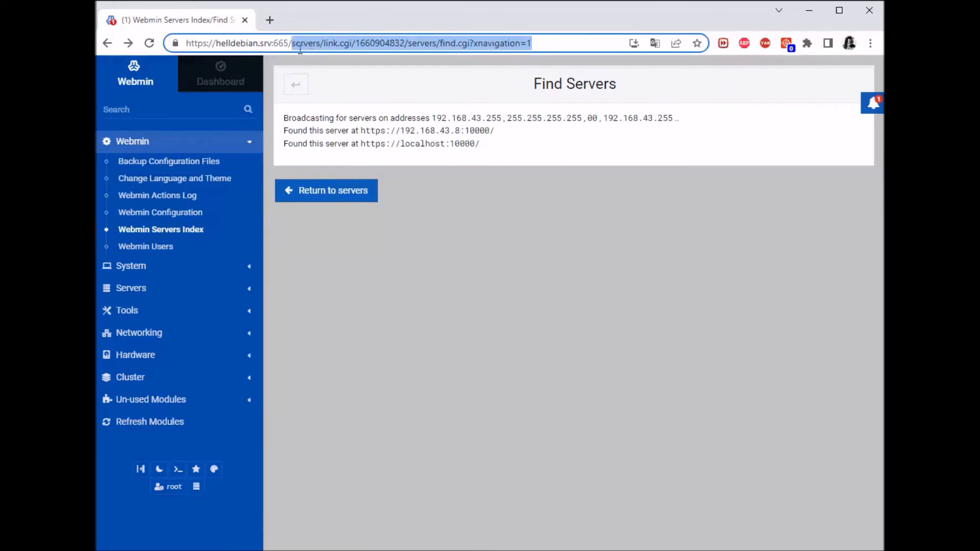
pyautogui.press('BackSpace')
pyautogui.click(365, 72)
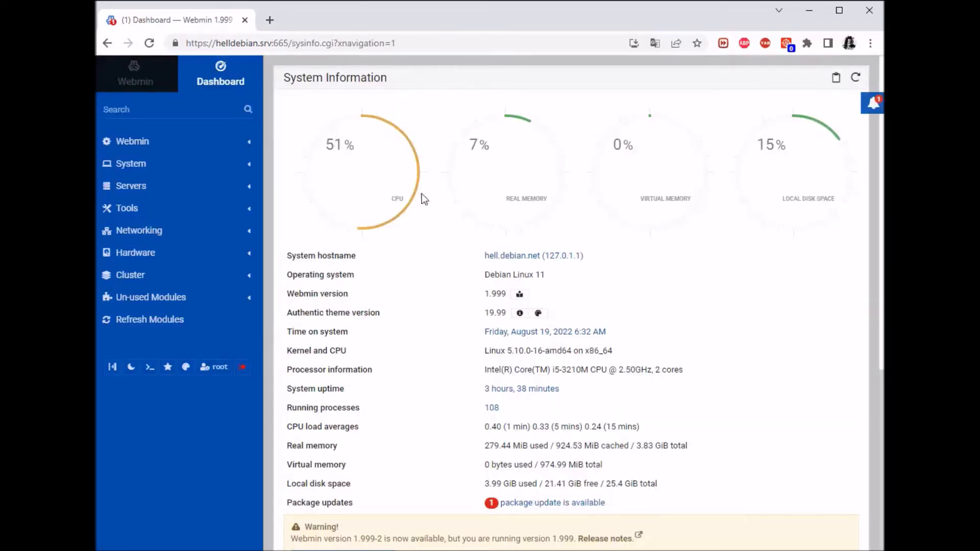
# Expand the Webmin sidebar category and open the Webmin Servers Index.
pyautogui.click(176, 187)
pyautogui.click(173, 187)
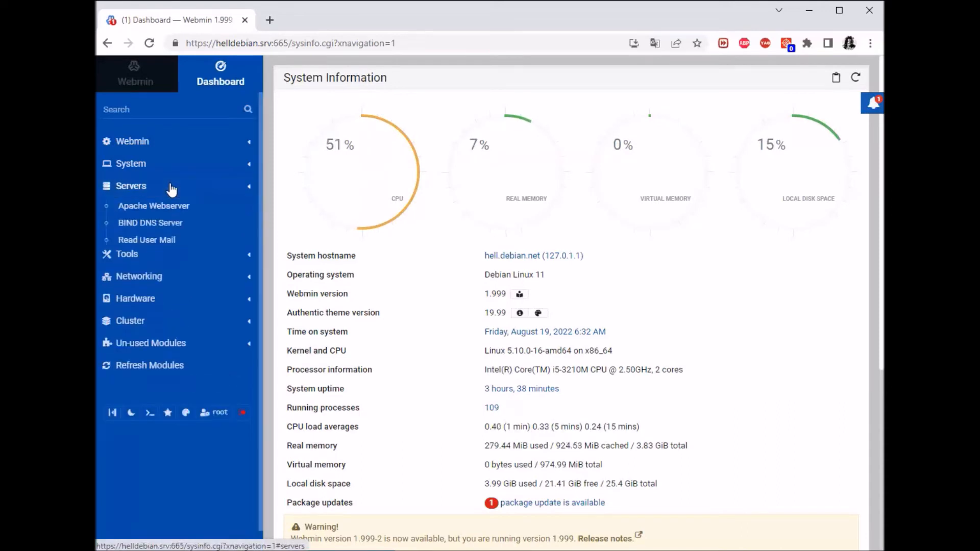
pyautogui.click(115, 142)
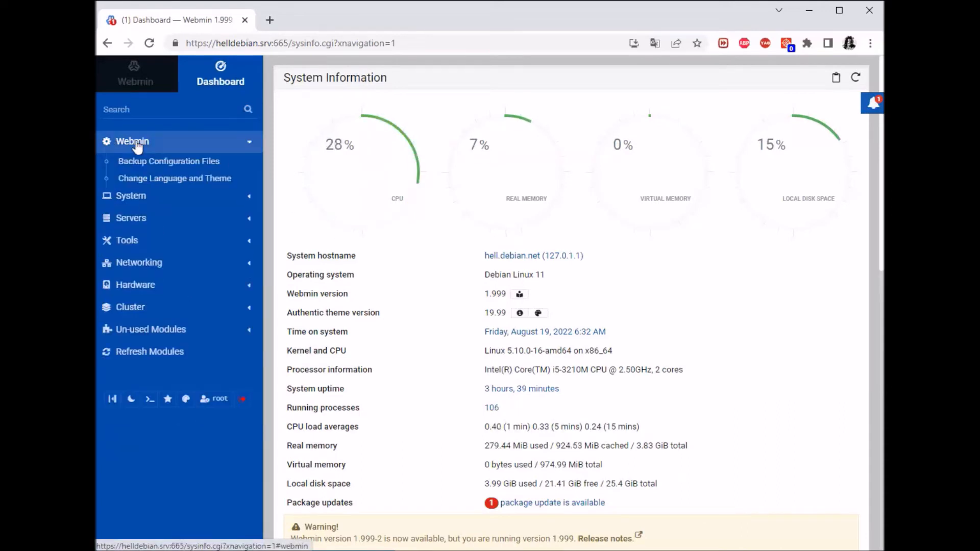
pyautogui.click(170, 230)
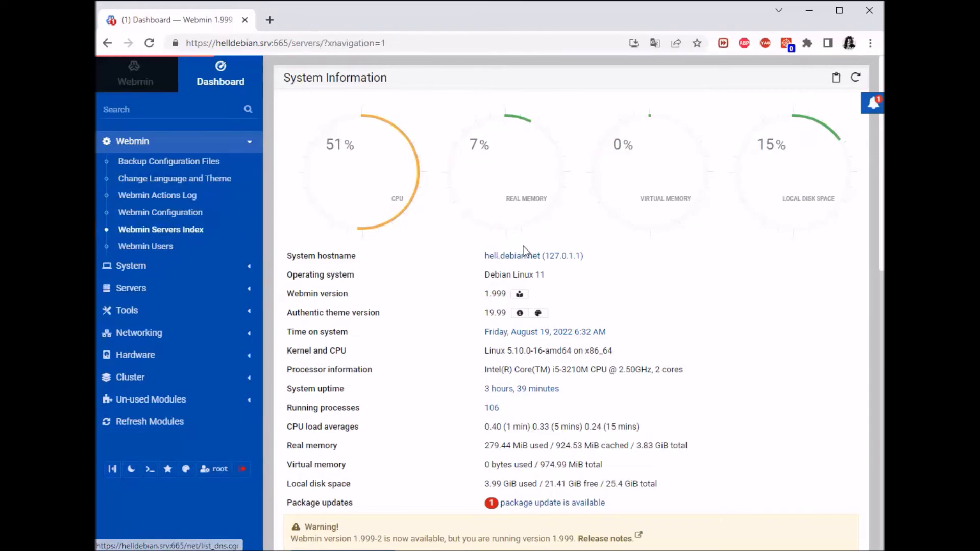
# Edit the 192.168.43.8 server, change its port from 10000 to 667, and save.
pyautogui.click(346, 147)
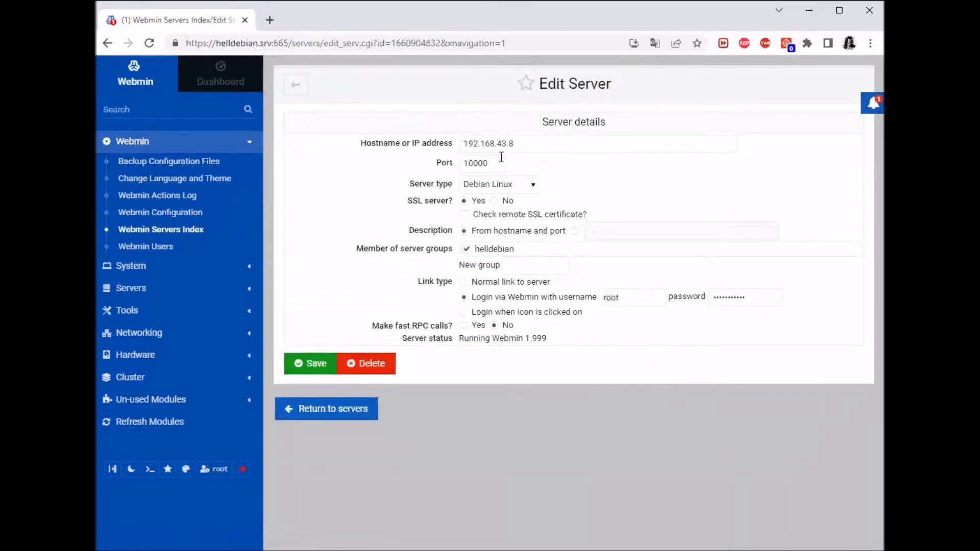
pyautogui.doubleClick(495, 162)
pyautogui.press('BackSpace')
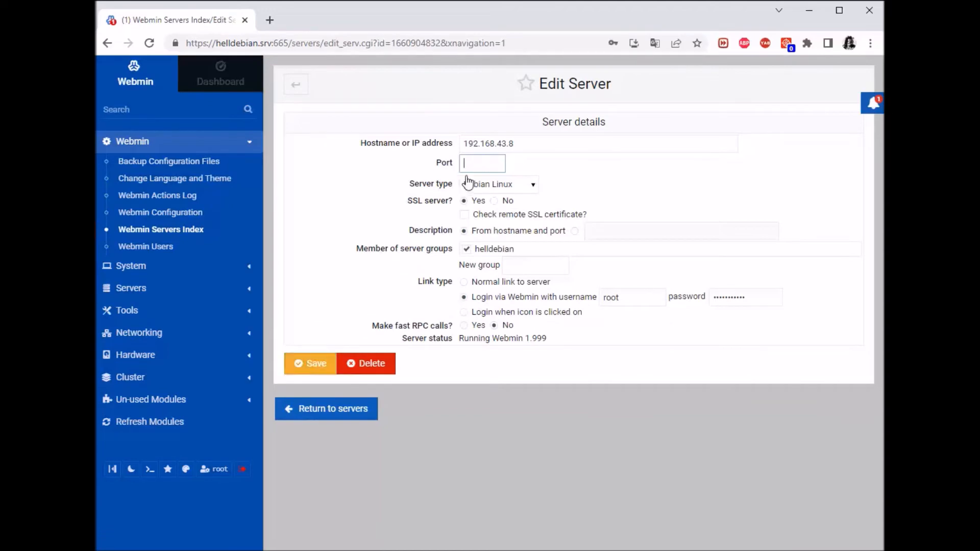
pyautogui.write('667')
pyautogui.click(317, 366)
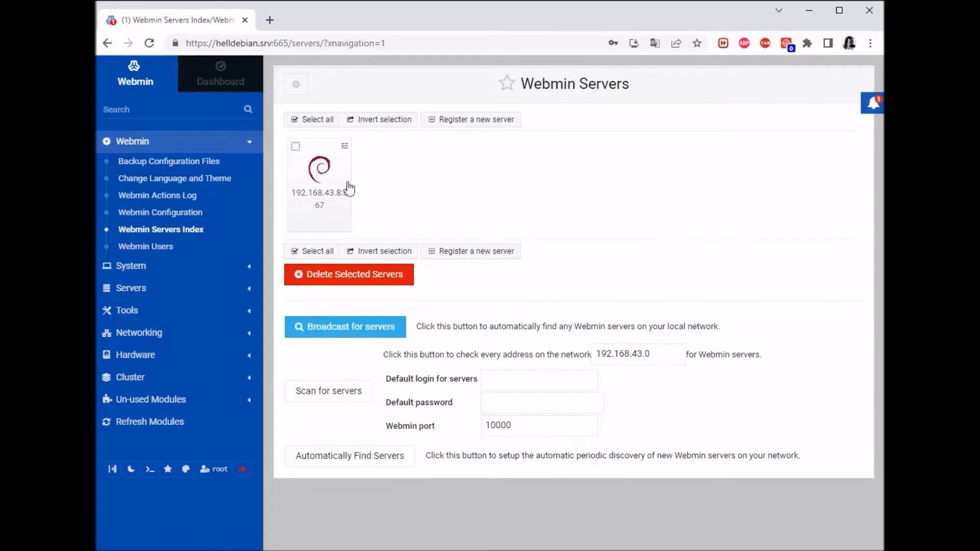
pyautogui.moveTo(293, 146)
pyautogui.click(295, 146)
pyautogui.click(248, 143)
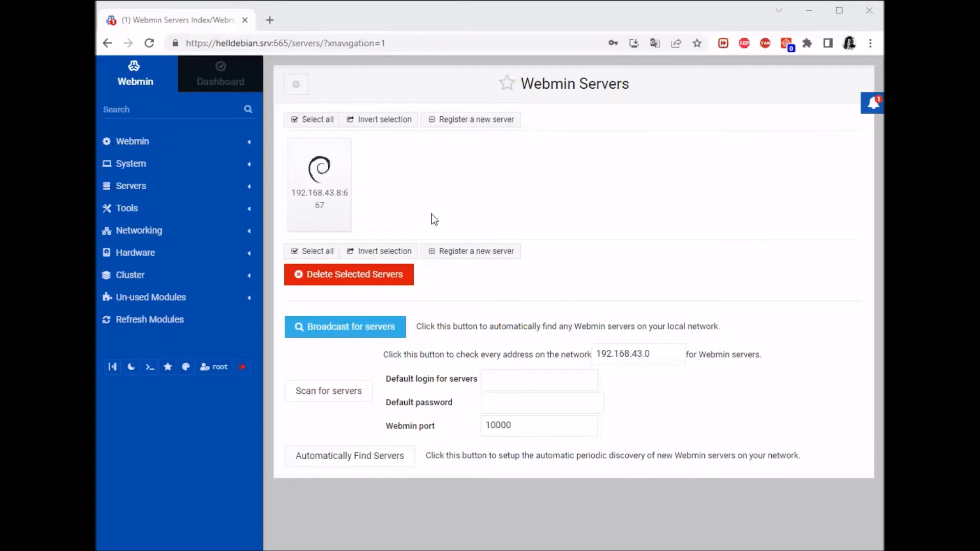
# Open the Cluster Webmin Servers module from the Cluster category.
pyautogui.click(136, 279)
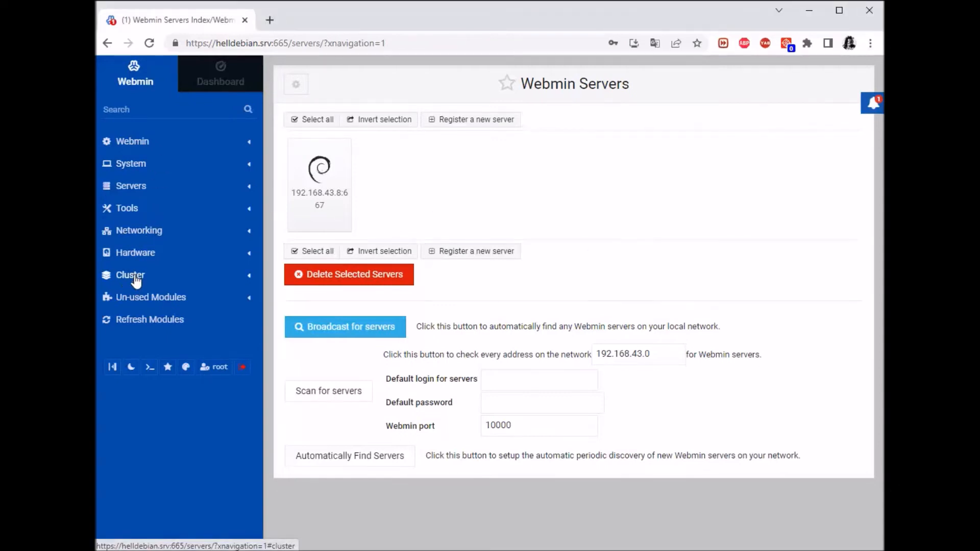
pyautogui.click(136, 279)
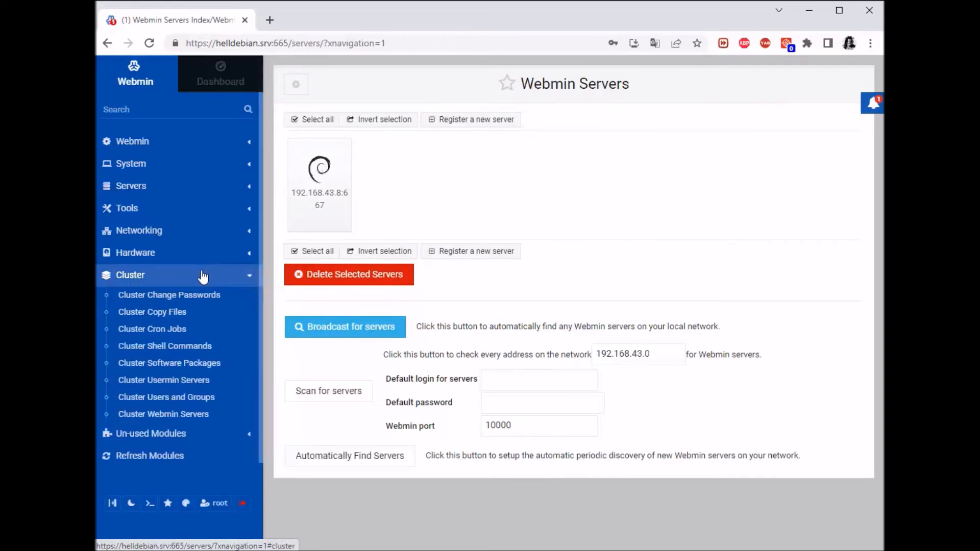
pyautogui.click(152, 420)
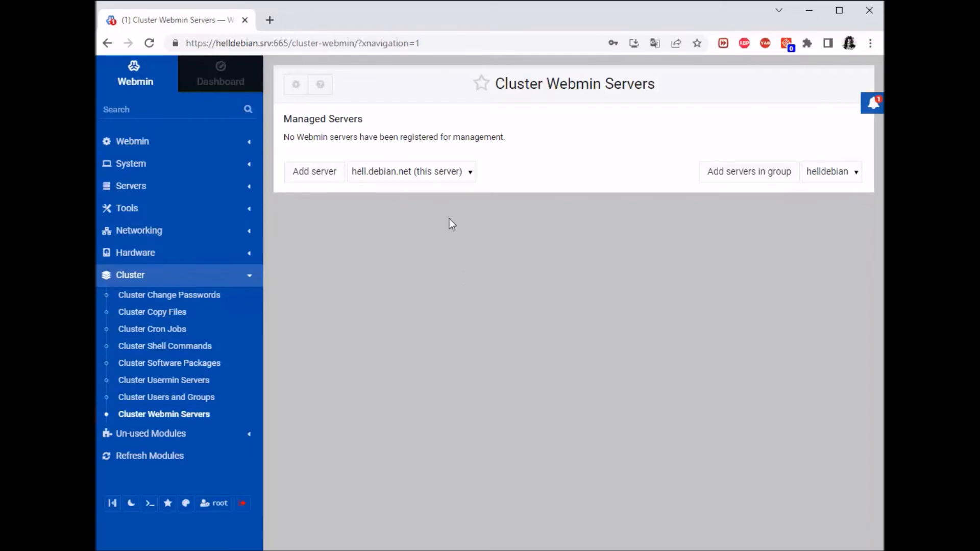
# Try adding server 192.168.43.8, then the helldebian group; both connections are refused.
pyautogui.click(474, 178)
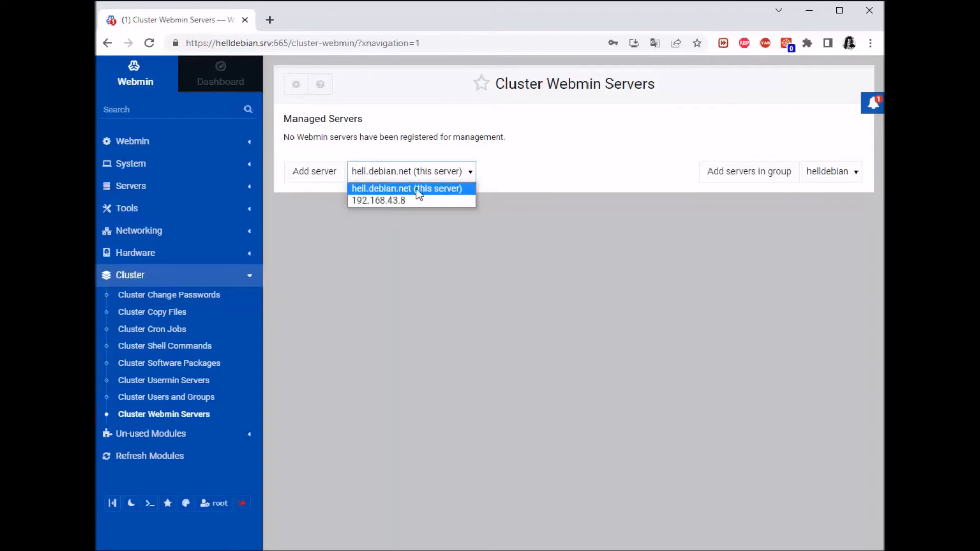
pyautogui.click(403, 200)
pyautogui.click(331, 178)
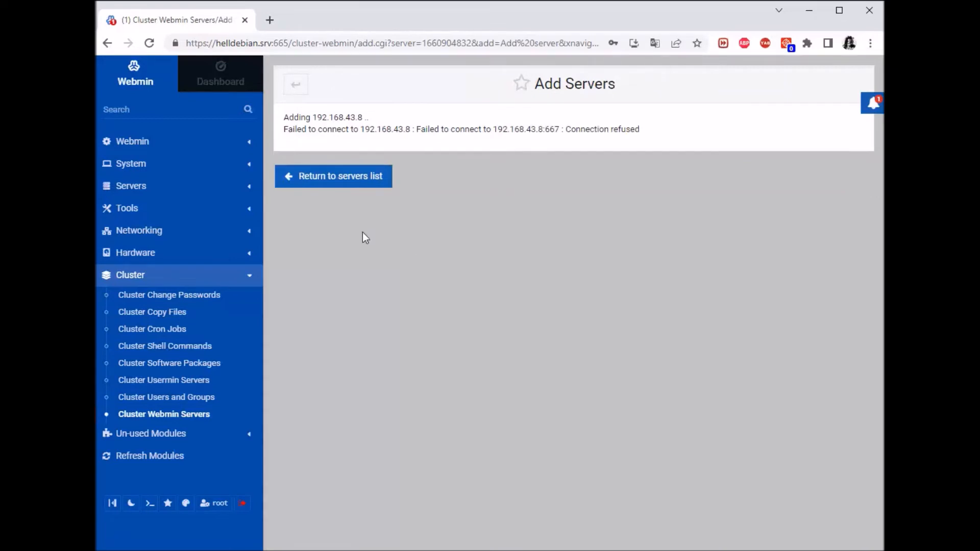
pyautogui.click(333, 176)
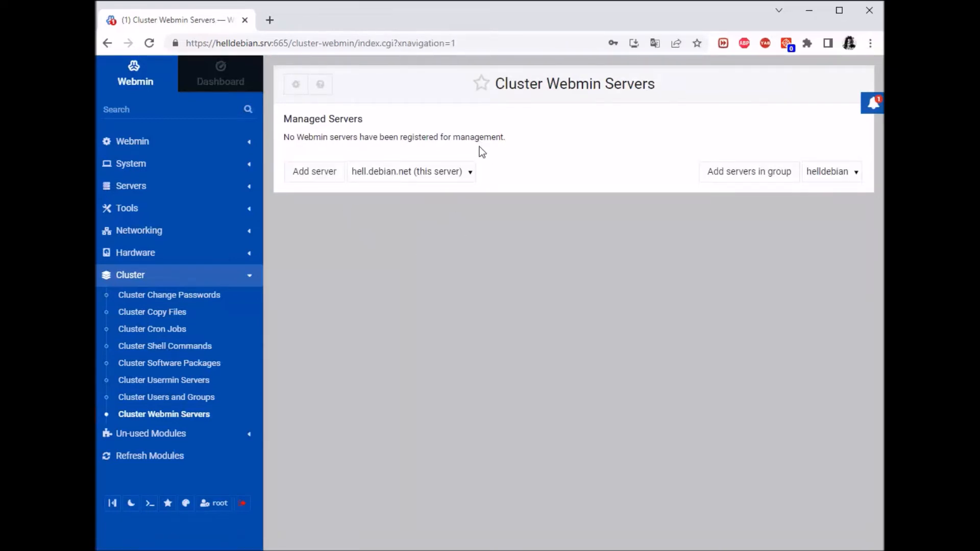
pyautogui.click(752, 184)
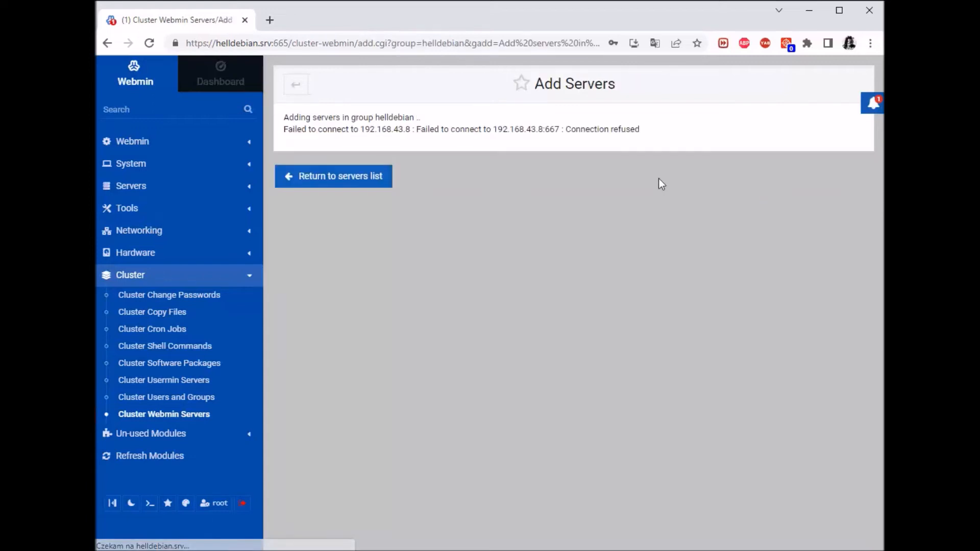
pyautogui.click(295, 85)
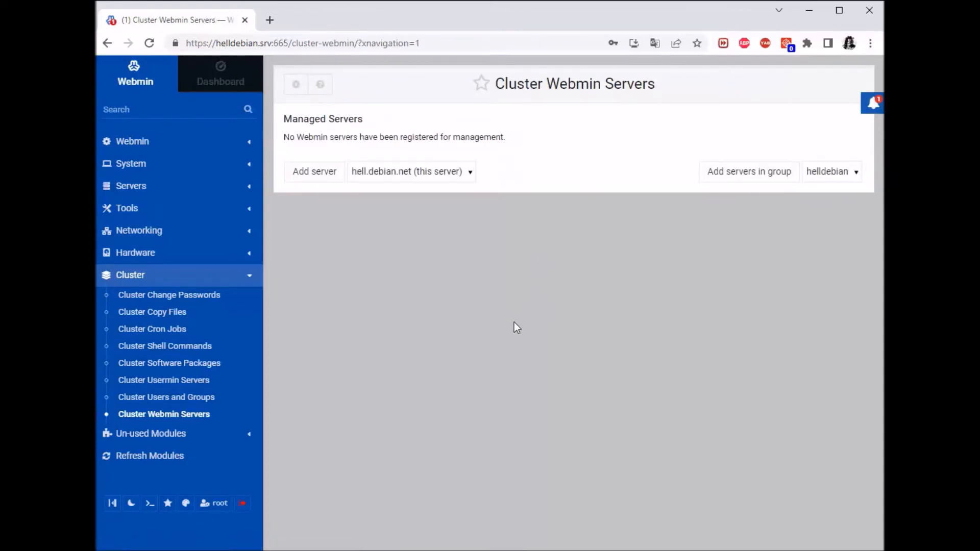
# In Cluster Users and Groups, try adding hell.debian.net, 192.168.43.8 and the helldebian group.
pyautogui.click(181, 398)
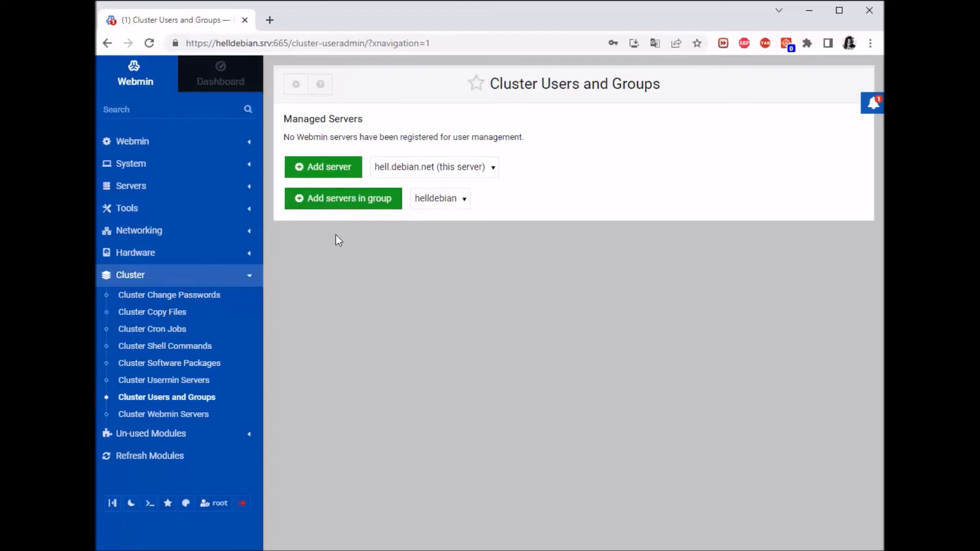
pyautogui.click(341, 182)
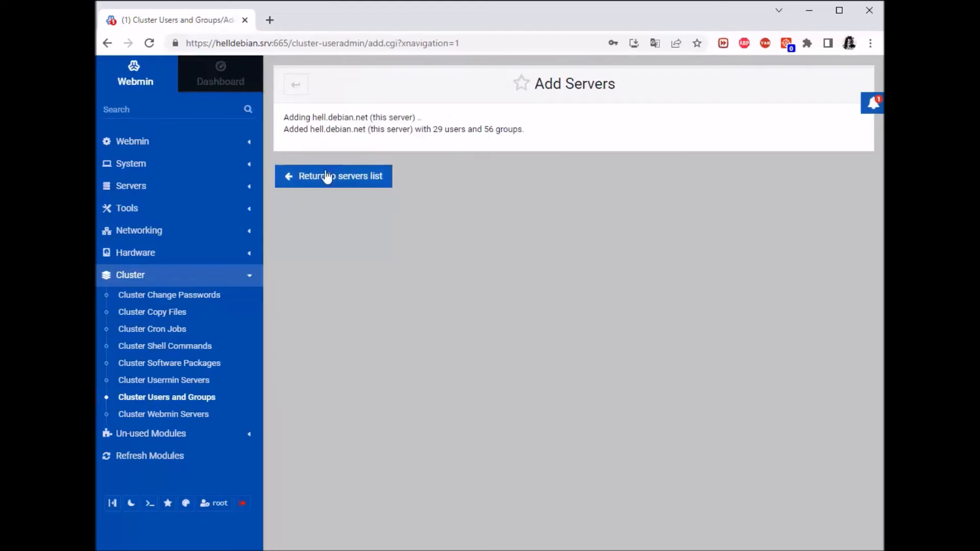
pyautogui.click(332, 174)
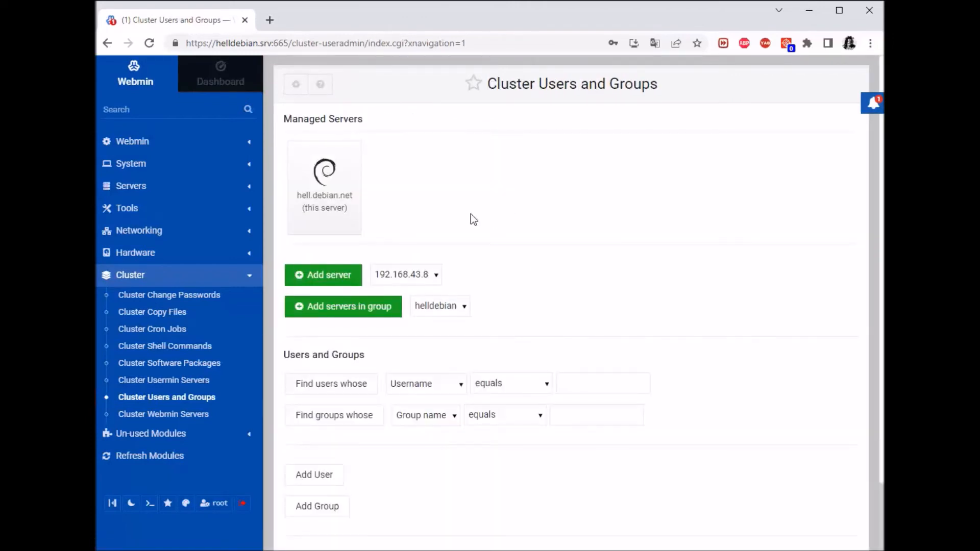
pyautogui.click(337, 278)
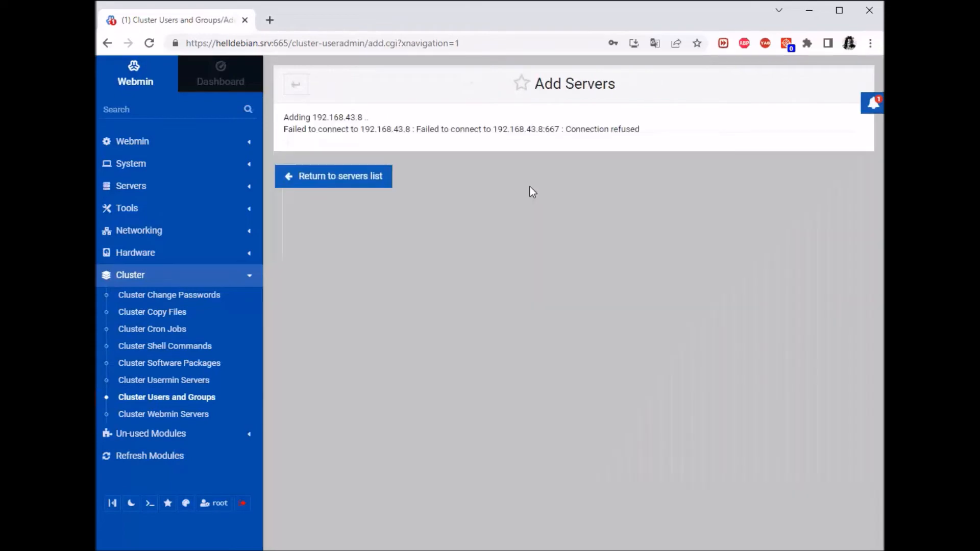
pyautogui.click(335, 184)
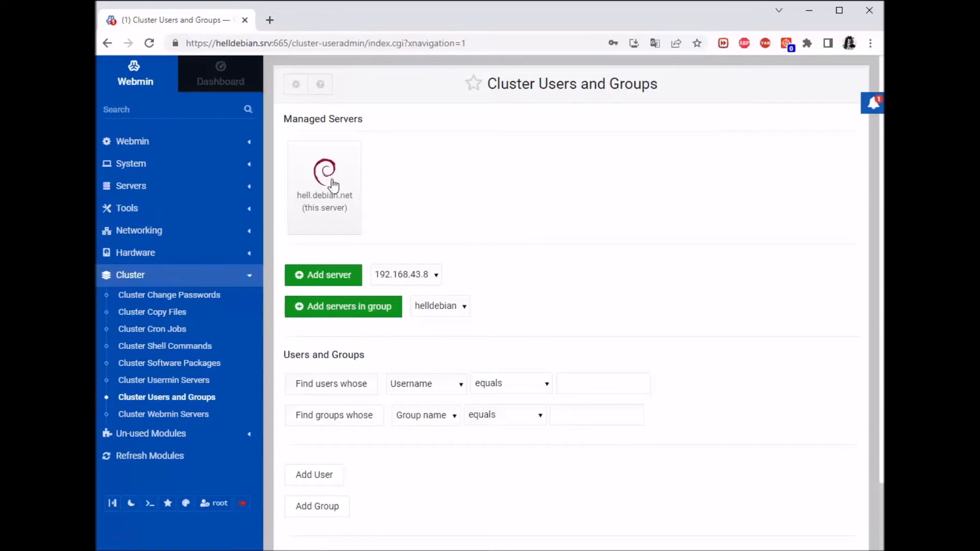
pyautogui.click(365, 310)
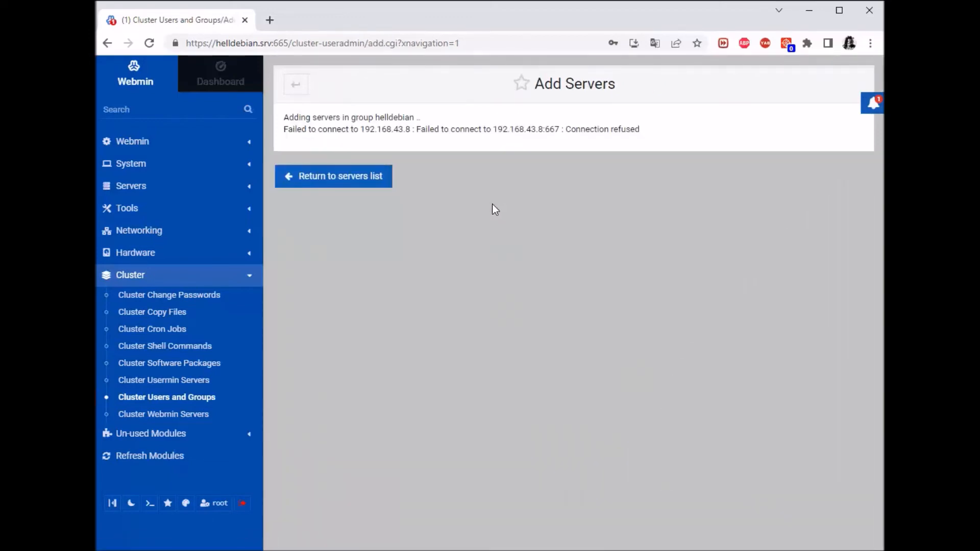
pyautogui.click(334, 177)
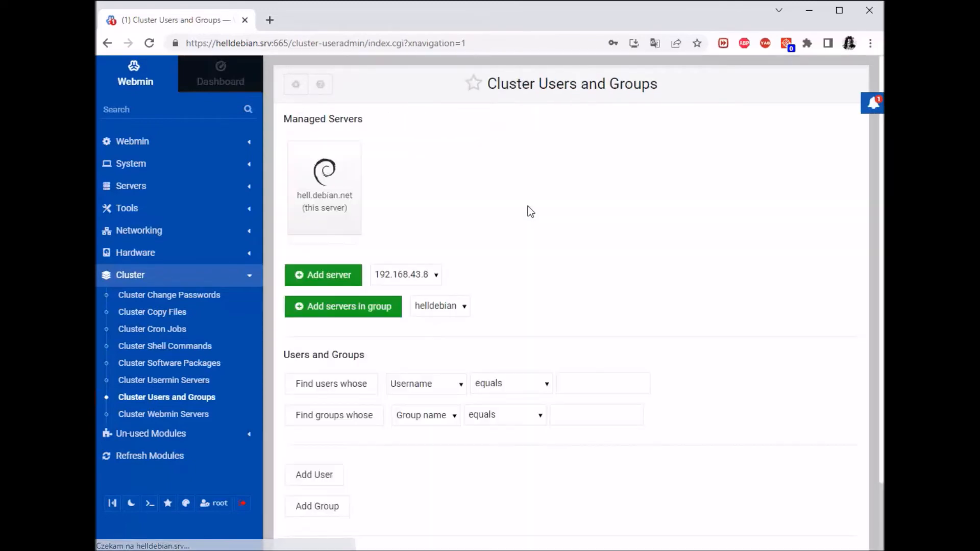
# Inspect the hell.debian.net managed server's details, then return to the Cluster Users and Groups overview.
pyautogui.scroll(-1, 536, 199)
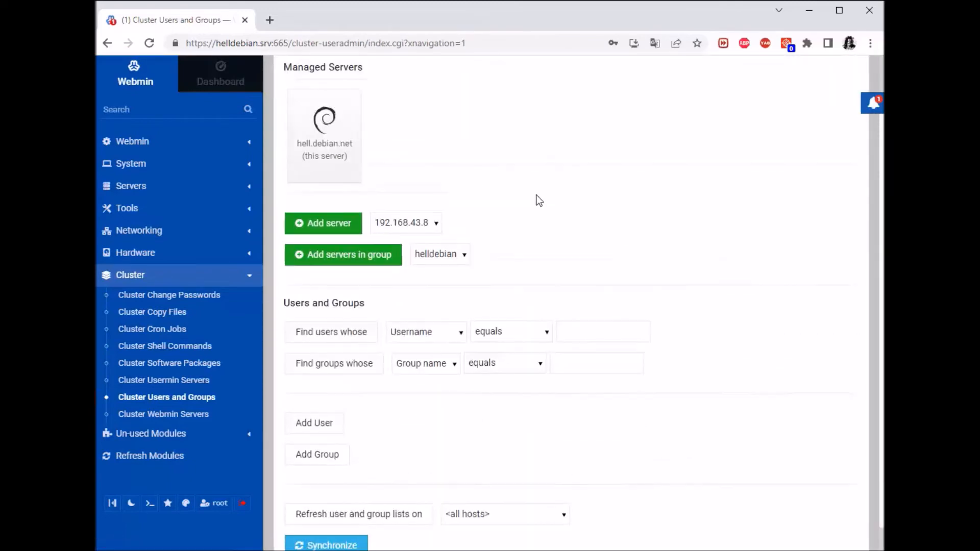
pyautogui.scroll(2, 536, 200)
pyautogui.click(325, 174)
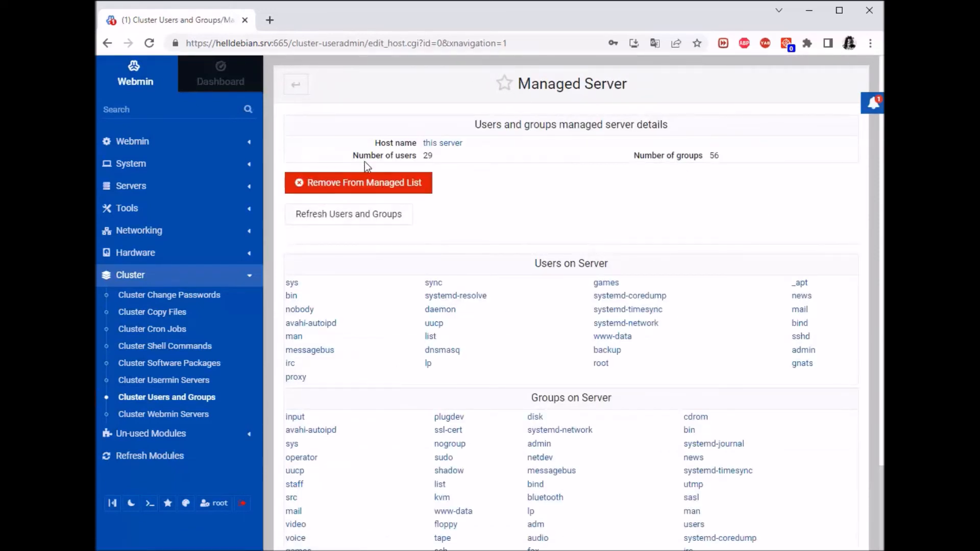
pyautogui.scroll(-2, 648, 182)
pyautogui.scroll(2, 648, 183)
pyautogui.click(295, 84)
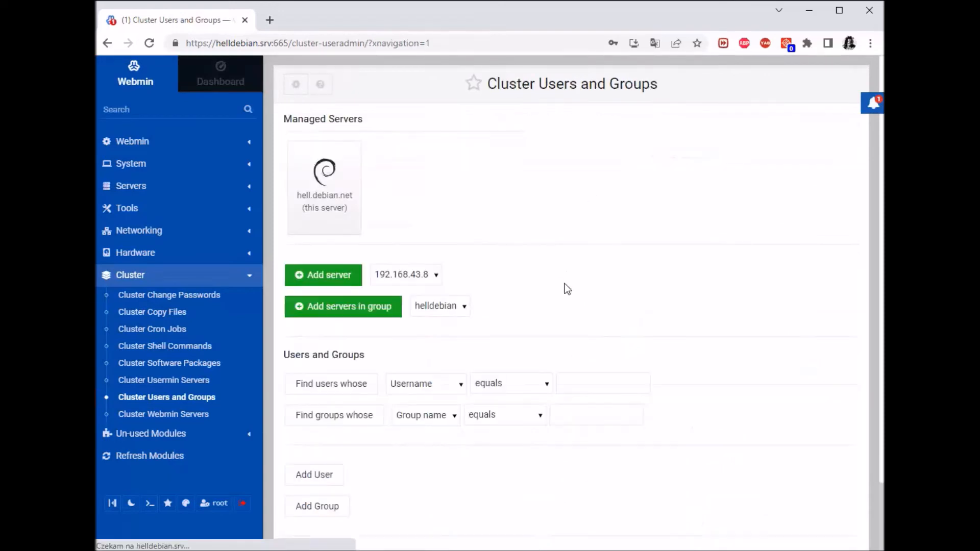
# Pick 192.168.43.8 in Cluster Webmin Servers and add it; connection refused on port 667.
pyautogui.click(169, 415)
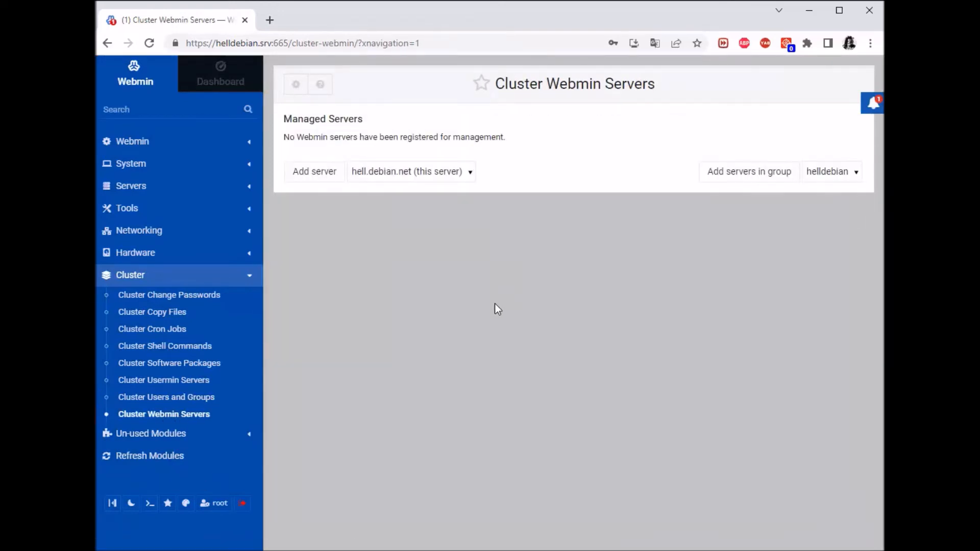
pyautogui.click(459, 176)
pyautogui.click(427, 200)
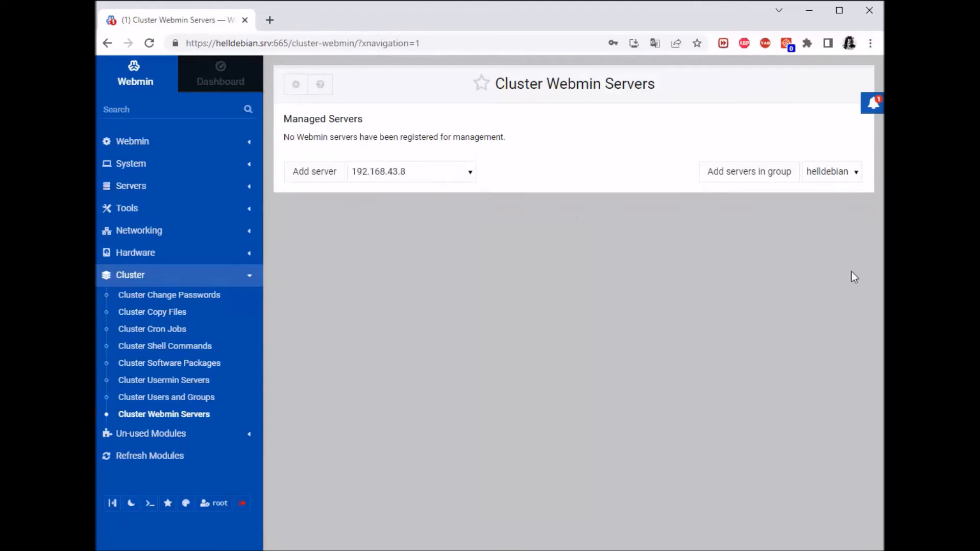
pyautogui.click(314, 174)
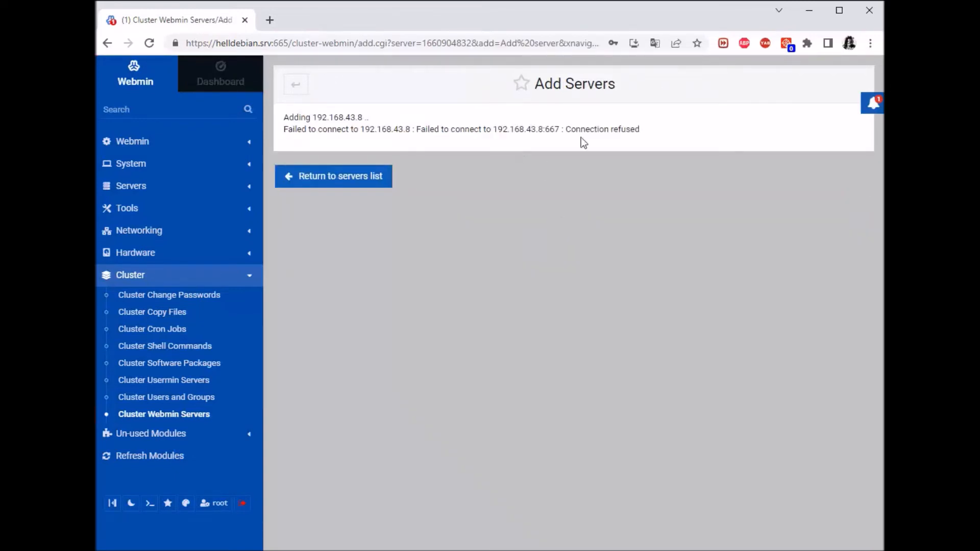
pyautogui.moveTo(641, 130); pyautogui.dragTo(493, 134)
pyautogui.click(546, 232)
# Ping marvel.com from the Debian VM console, stop it with Ctrl+Z, and minimize the VM window.
pyautogui.click(296, 86)
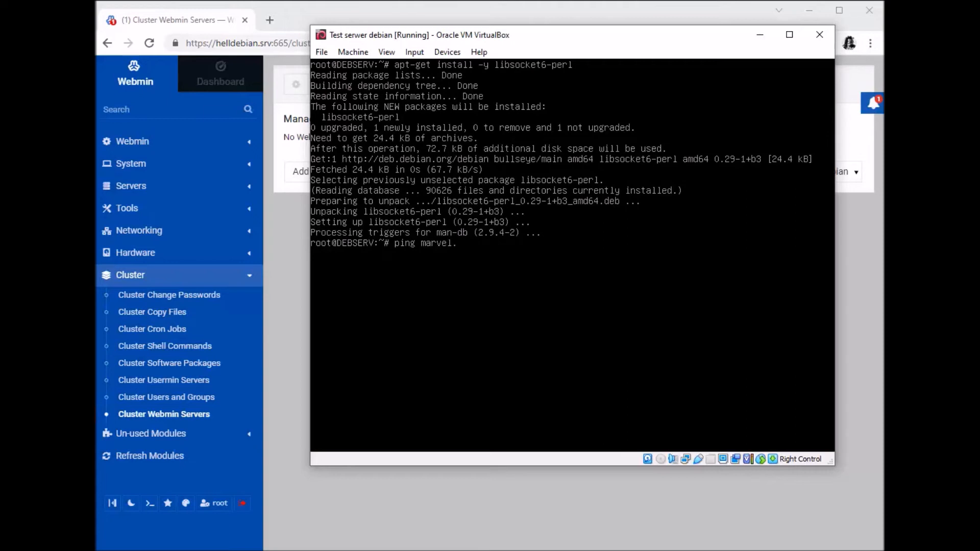
pyautogui.press('Return')
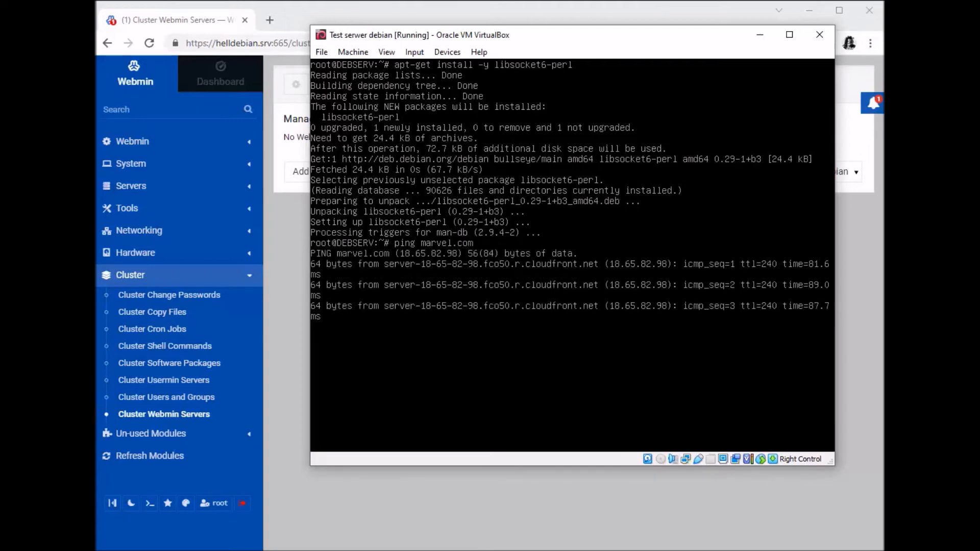
pyautogui.hotkey('ctrl', 'z')
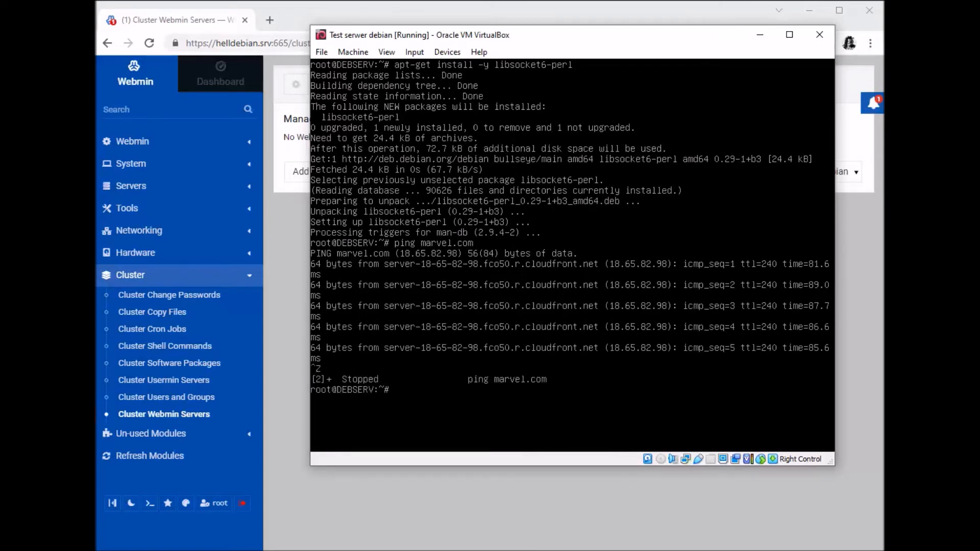
pyautogui.moveTo(544, 41); pyautogui.dragTo(530, 48)
pyautogui.click(746, 41)
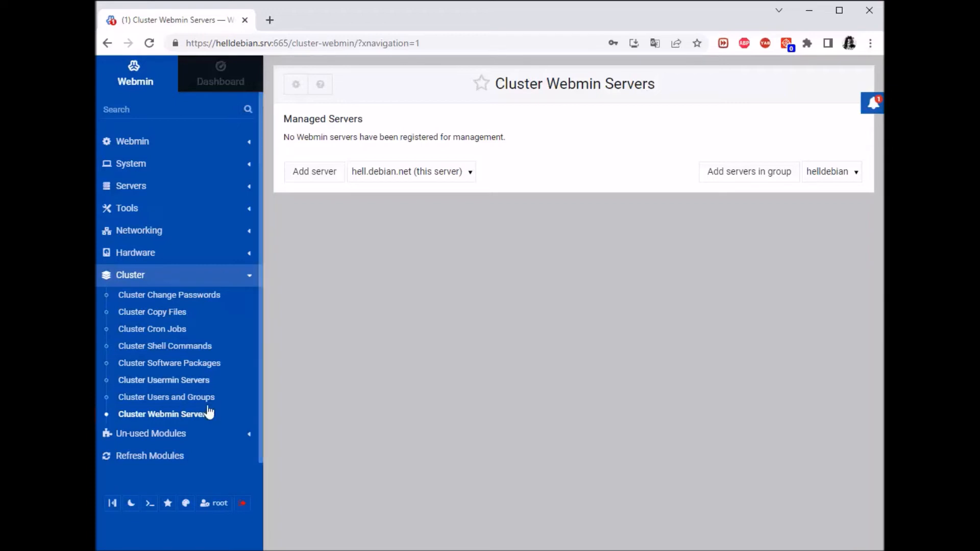
# Open the Webmin Servers Index to review the 192.168.43.8 entry.
pyautogui.click(191, 398)
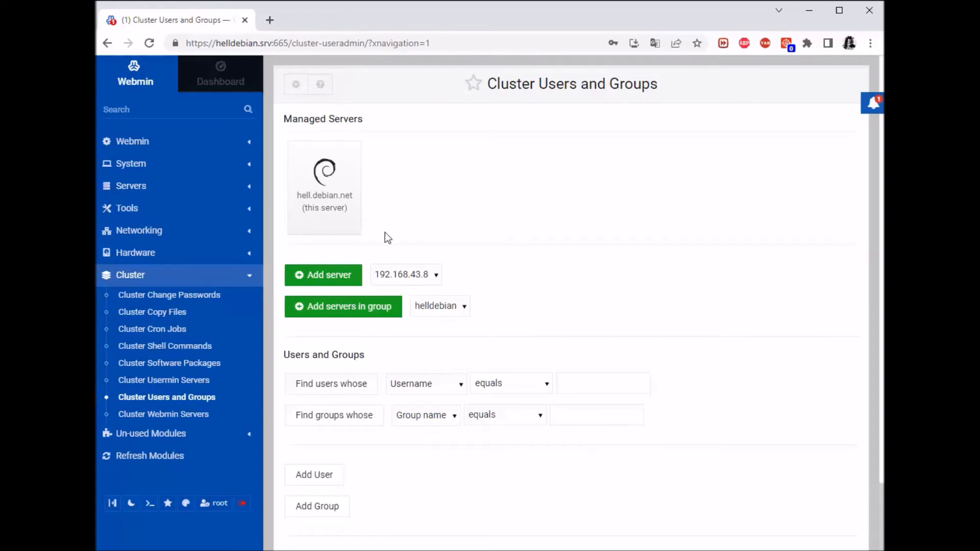
pyautogui.click(147, 142)
pyautogui.click(168, 230)
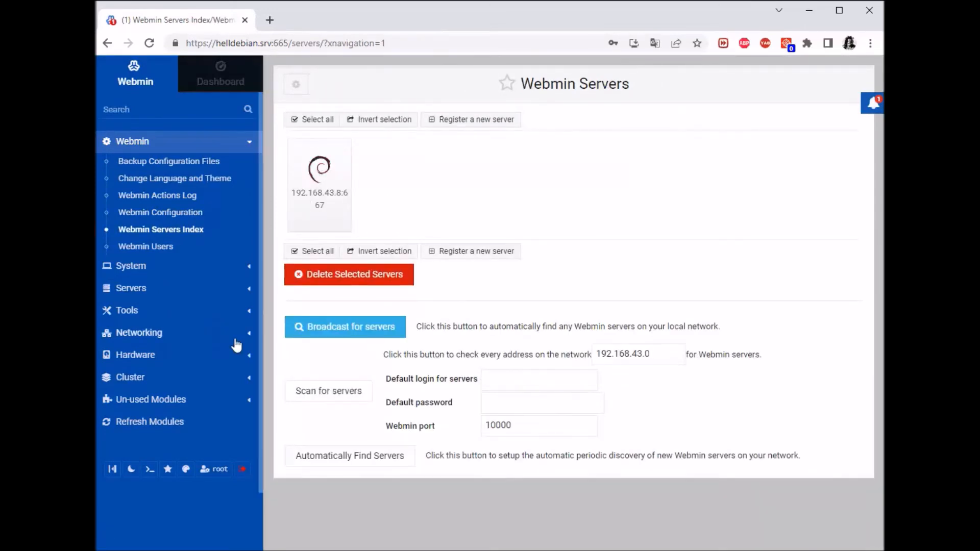
# Browse Cluster Users and Groups, Cluster Usermin Servers and Cluster Cron Jobs, ending on Cluster Users and Groups.
pyautogui.click(130, 378)
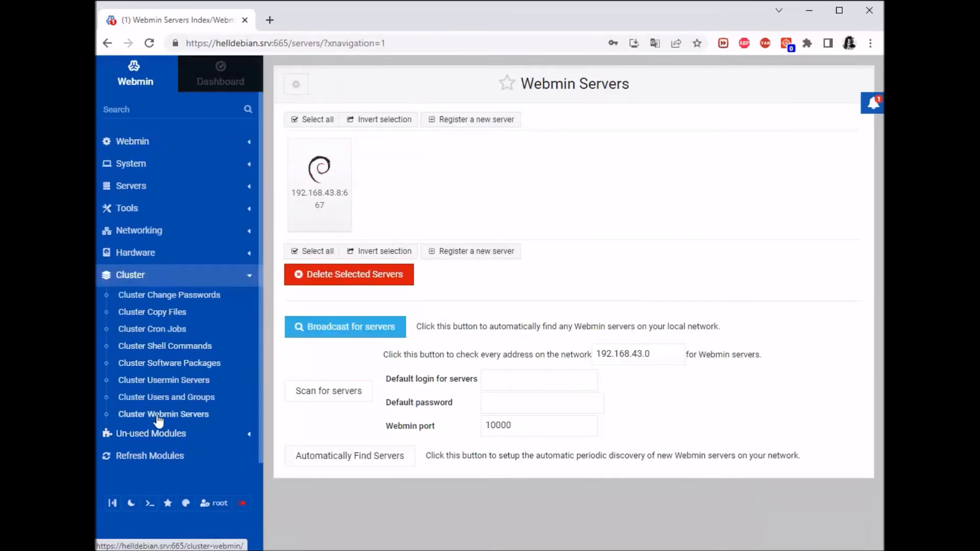
pyautogui.click(173, 398)
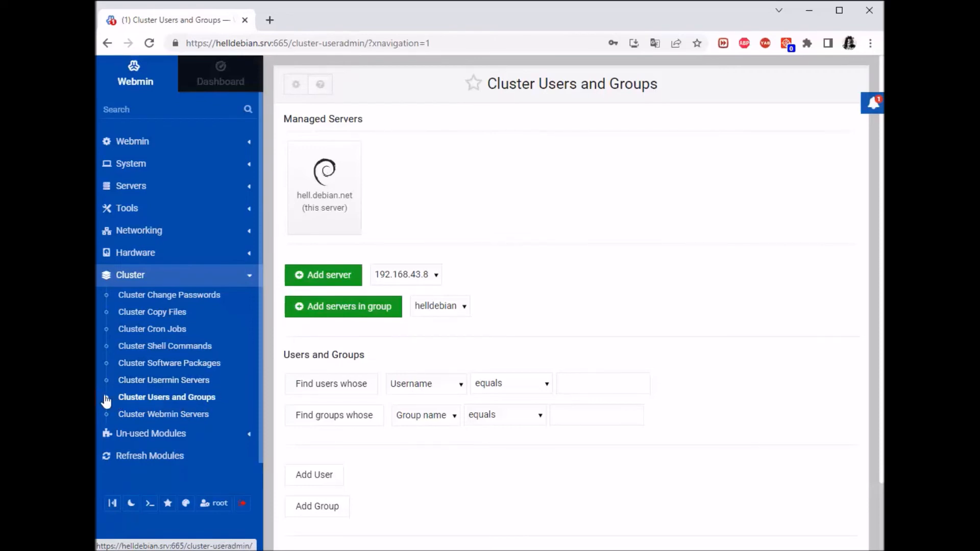
pyautogui.click(148, 382)
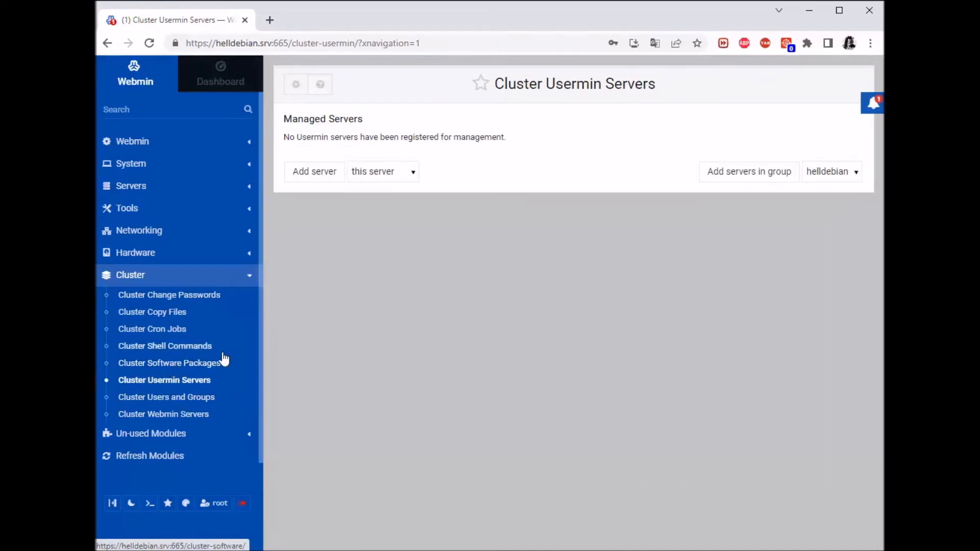
pyautogui.click(166, 331)
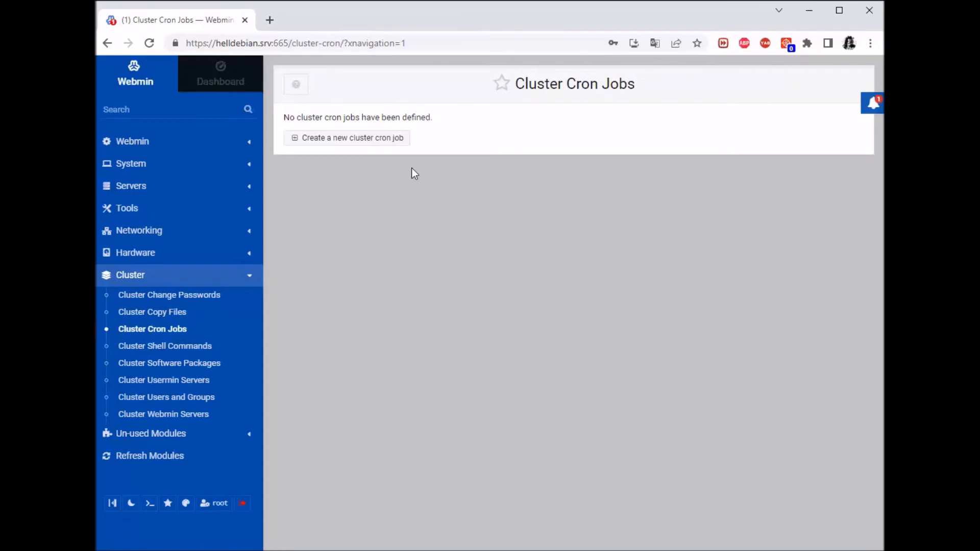
pyautogui.click(184, 399)
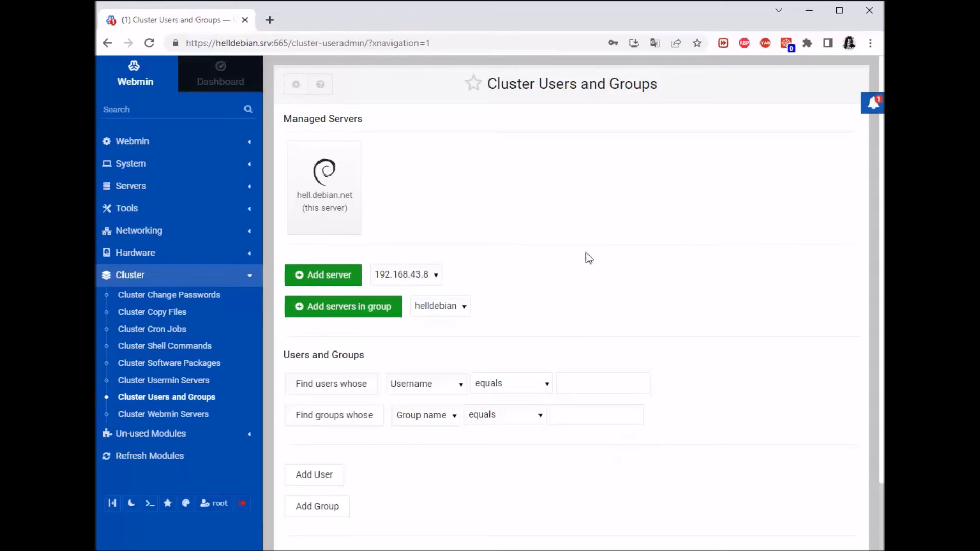
pyautogui.scroll(-2, 557, 356)
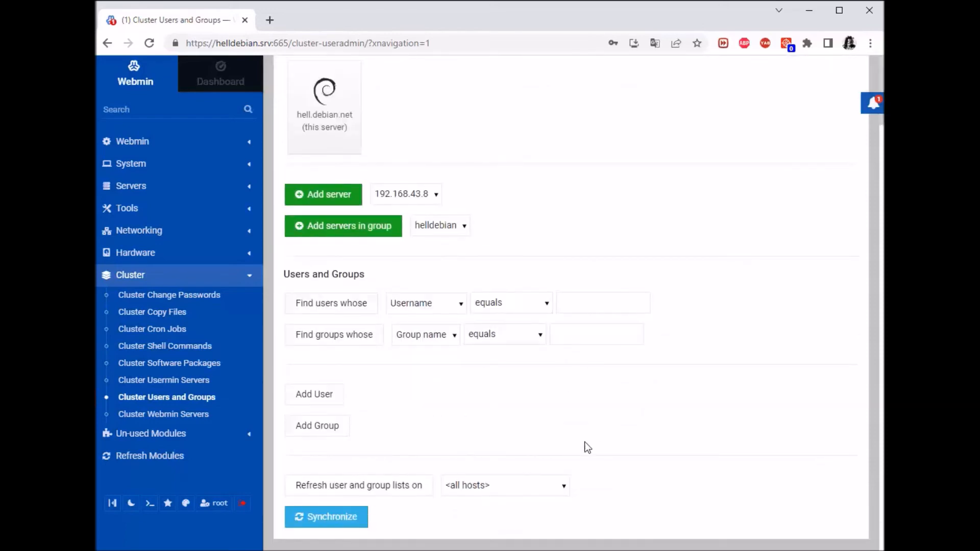
pyautogui.scroll(1, 584, 446)
pyautogui.scroll(-1, 403, 429)
pyautogui.click(459, 310)
pyautogui.click(453, 310)
pyautogui.click(444, 309)
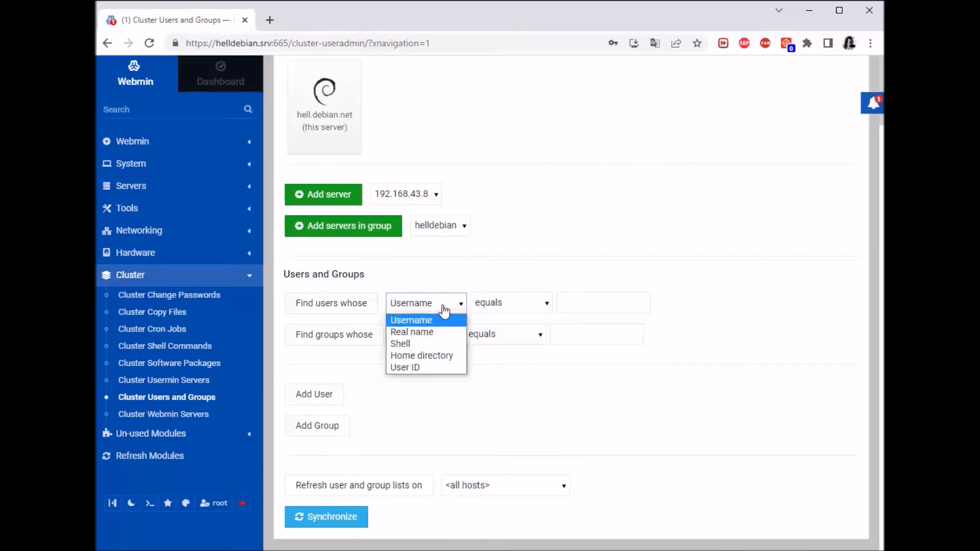
pyautogui.click(422, 367)
pyautogui.click(595, 304)
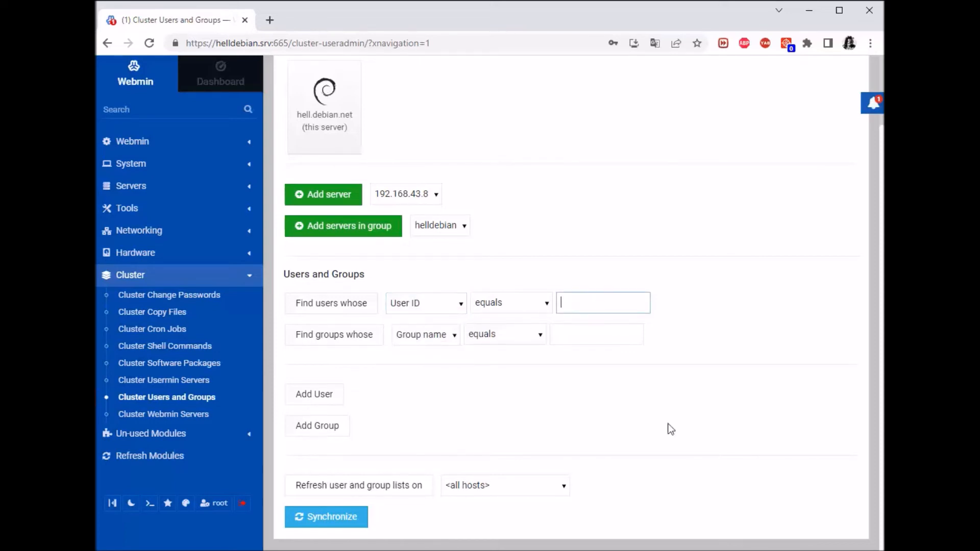
pyautogui.click(364, 341)
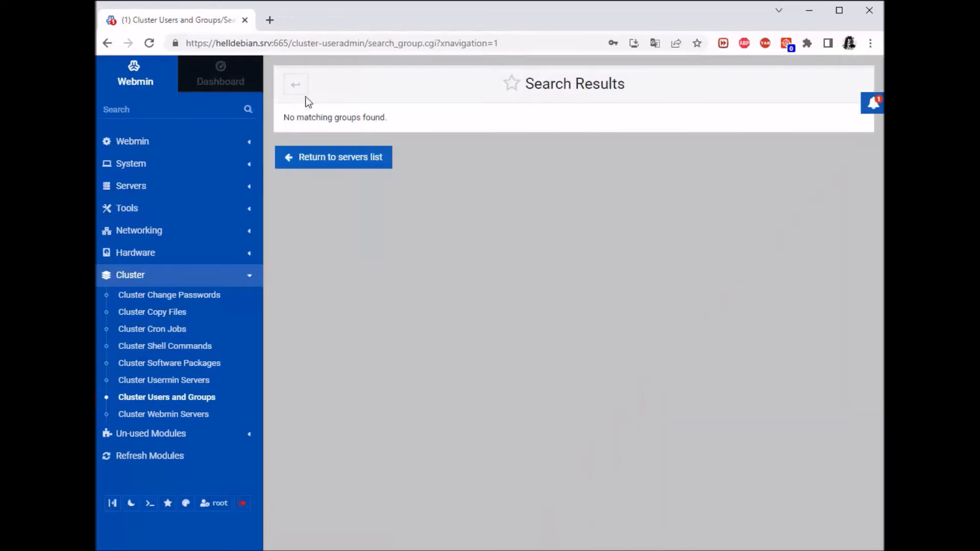
pyautogui.click(288, 86)
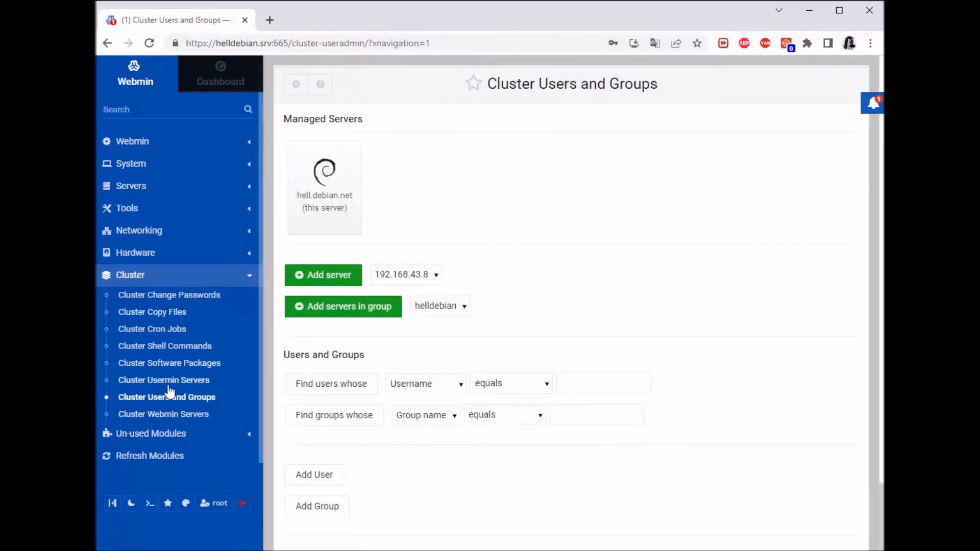
# Select 192.168.43.8 in Cluster Usermin Servers and add it; connection refused on port 667.
pyautogui.click(165, 380)
pyautogui.click(321, 177)
pyautogui.click(407, 172)
pyautogui.click(404, 201)
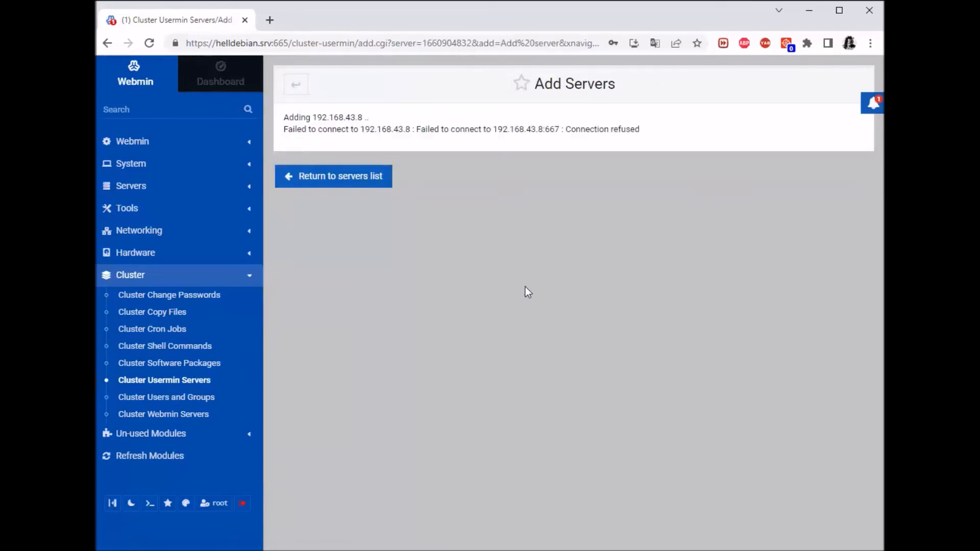
pyautogui.moveTo(632, 144); pyautogui.dragTo(489, 178)
pyautogui.click(536, 253)
# Restart Webmin on the Debian VM with 'systemctl restart webmin'.
pyautogui.click(295, 85)
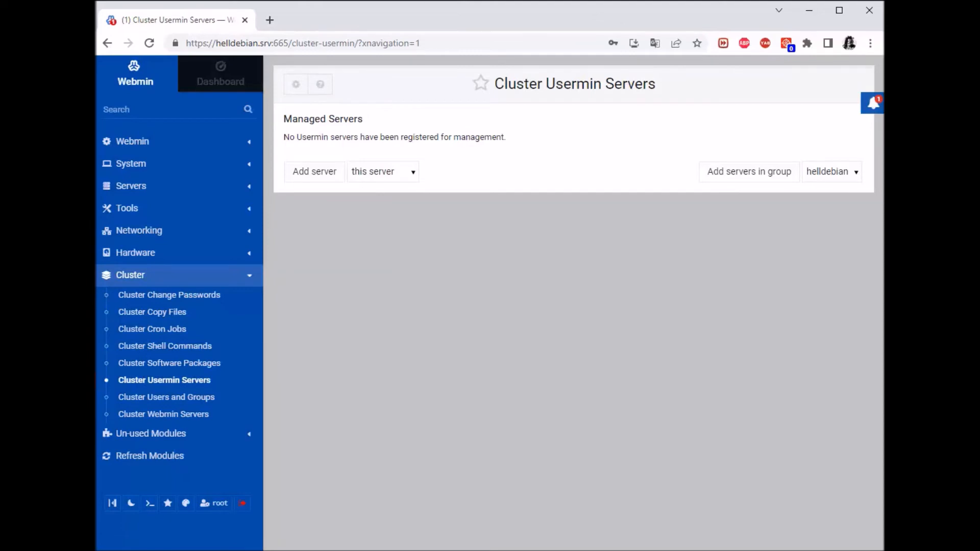
pyautogui.hotkey('alt', 'Tab')
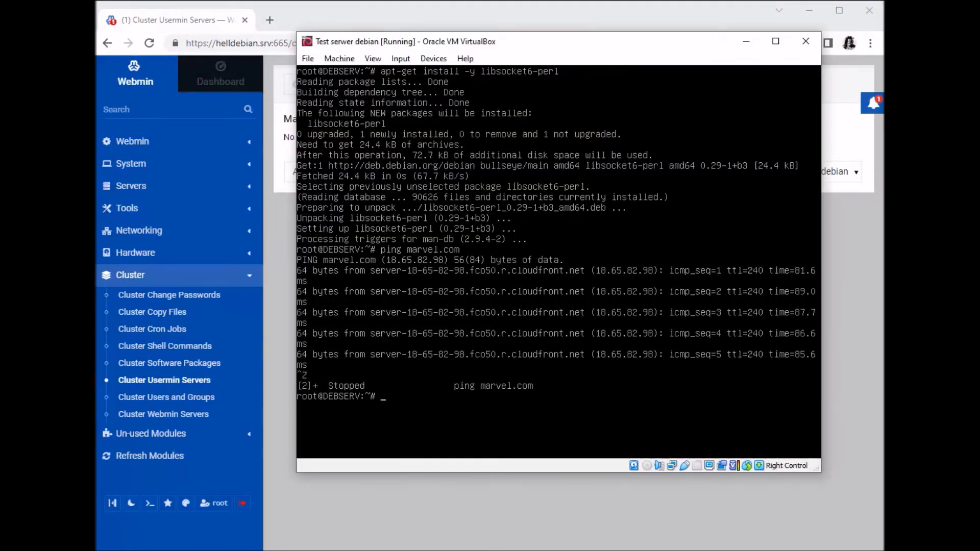
pyautogui.write('systemctl restart webmin')
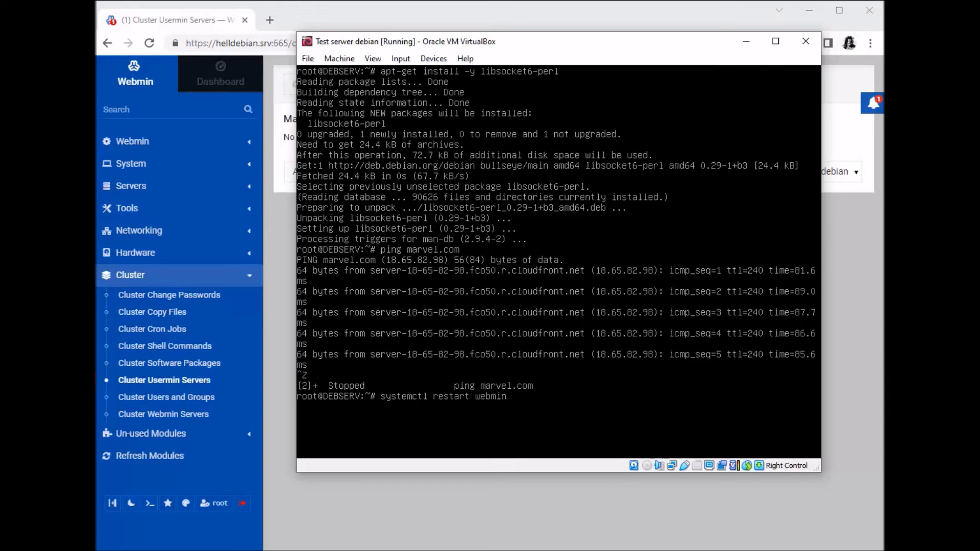
pyautogui.press('Return')
# Confirm 'systemctl status webmin' reports active (running), then minimize the VM window.
pyautogui.press('Up')
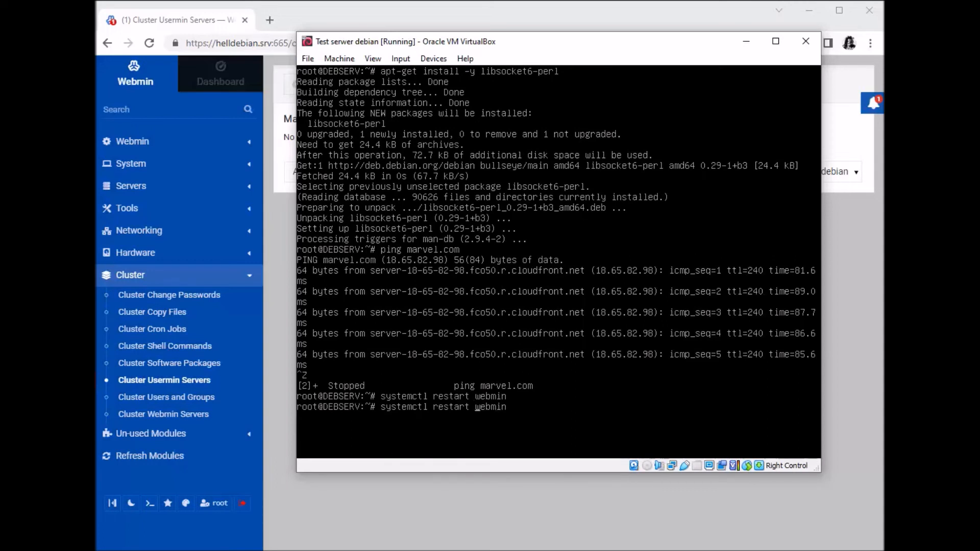
pyautogui.press('BackSpace')
pyautogui.press('BackSpace')
pyautogui.press('BackSpace')
pyautogui.press('BackSpace')
pyautogui.press('BackSpace')
pyautogui.press('BackSpace')
pyautogui.press('BackSpace')
pyautogui.write('status')
pyautogui.press('Return')
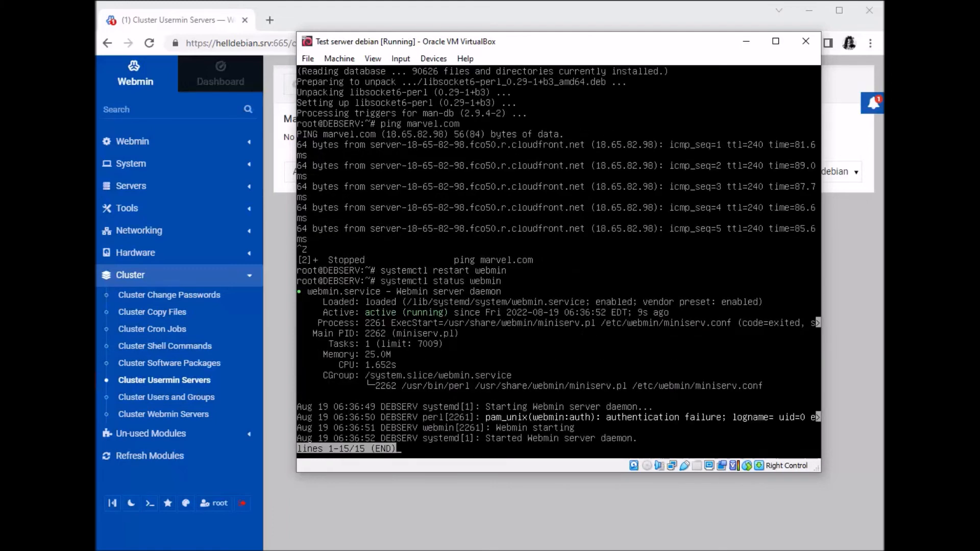
pyautogui.click(750, 39)
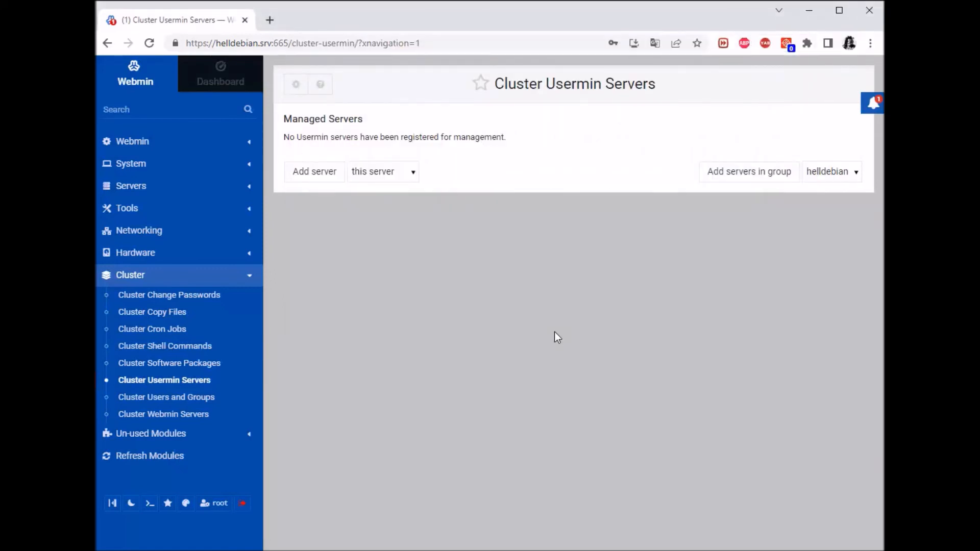
# Retry adding 192.168.43.8 in Cluster Webmin Servers; refused on port 667, list stays empty.
pyautogui.click(191, 414)
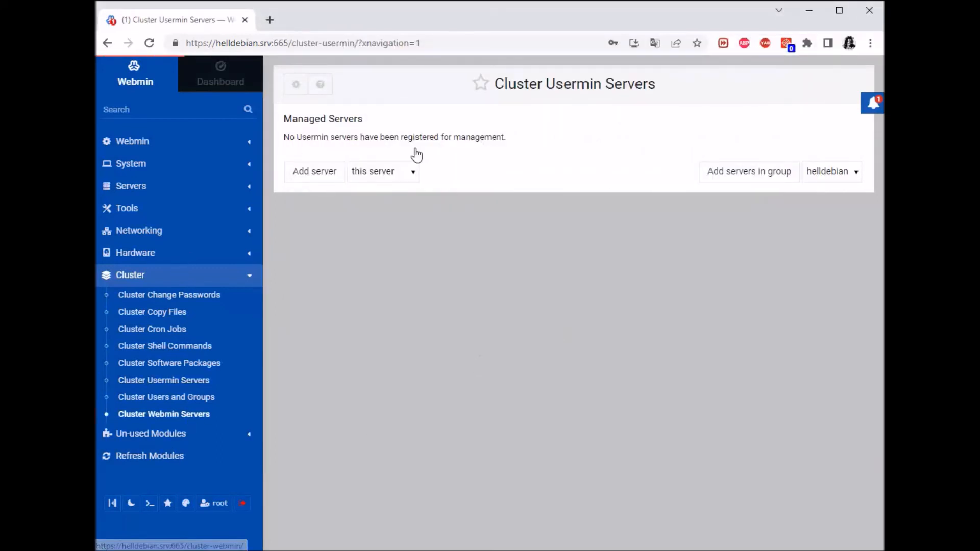
pyautogui.click(413, 173)
pyautogui.click(402, 201)
pyautogui.click(316, 176)
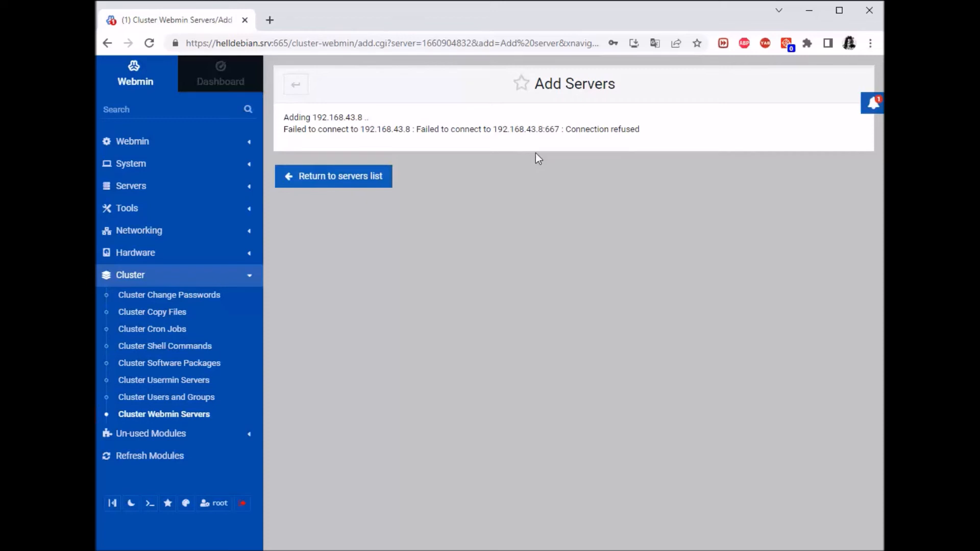
pyautogui.moveTo(560, 129); pyautogui.dragTo(503, 139)
pyautogui.click(533, 180)
pyautogui.click(295, 84)
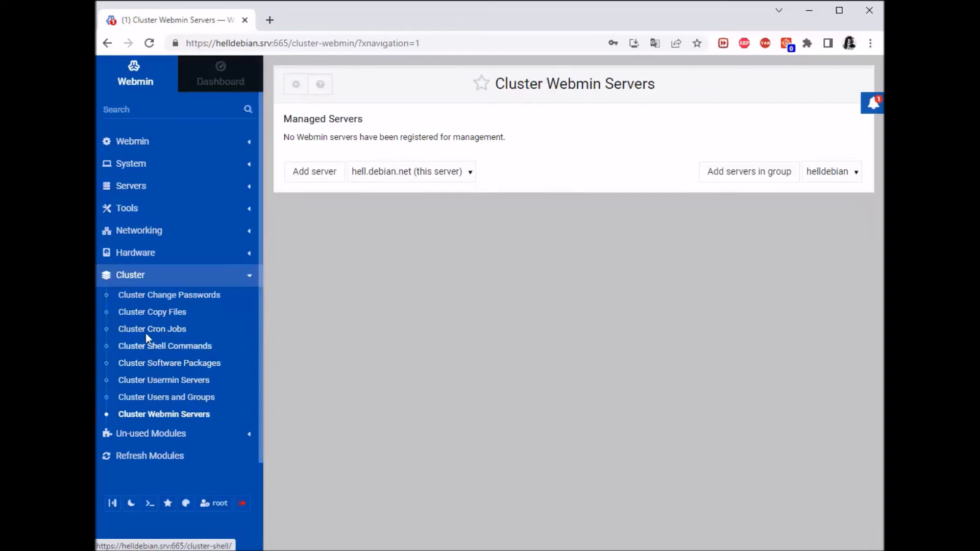
# Preview the new scheduled file copy form in Cluster Copy Files, then open Cluster Change Passwords.
pyautogui.click(176, 314)
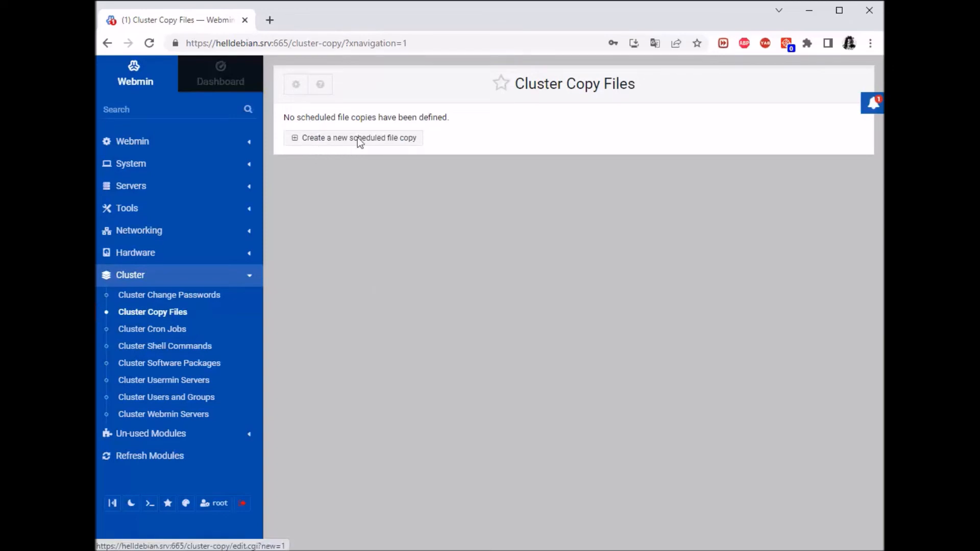
pyautogui.click(396, 138)
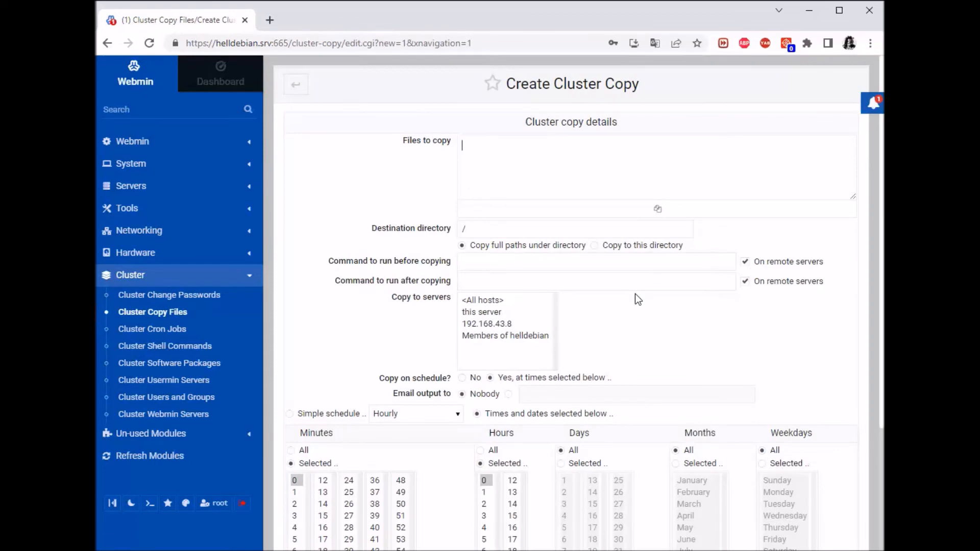
pyautogui.scroll(-3, 739, 173)
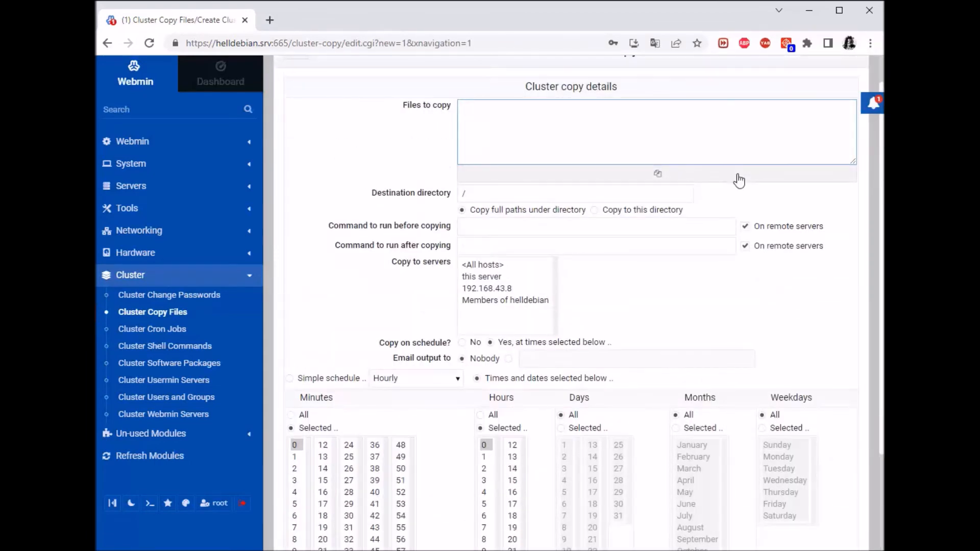
pyautogui.scroll(-1, 738, 181)
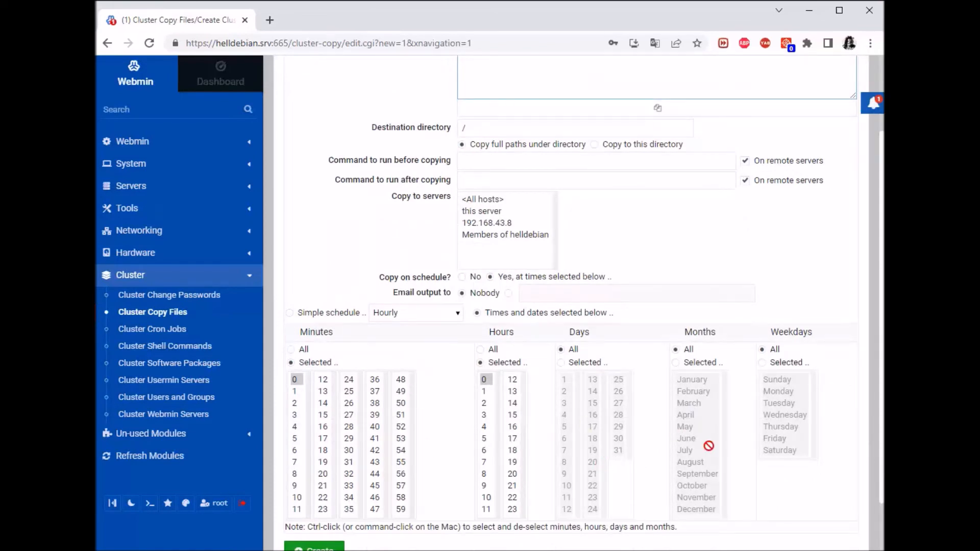
pyautogui.scroll(2, 713, 278)
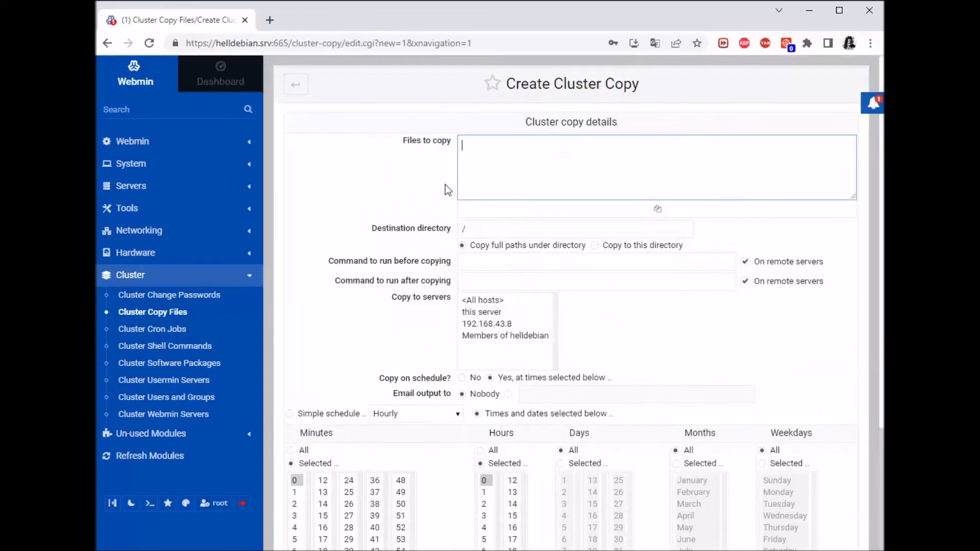
pyautogui.click(169, 301)
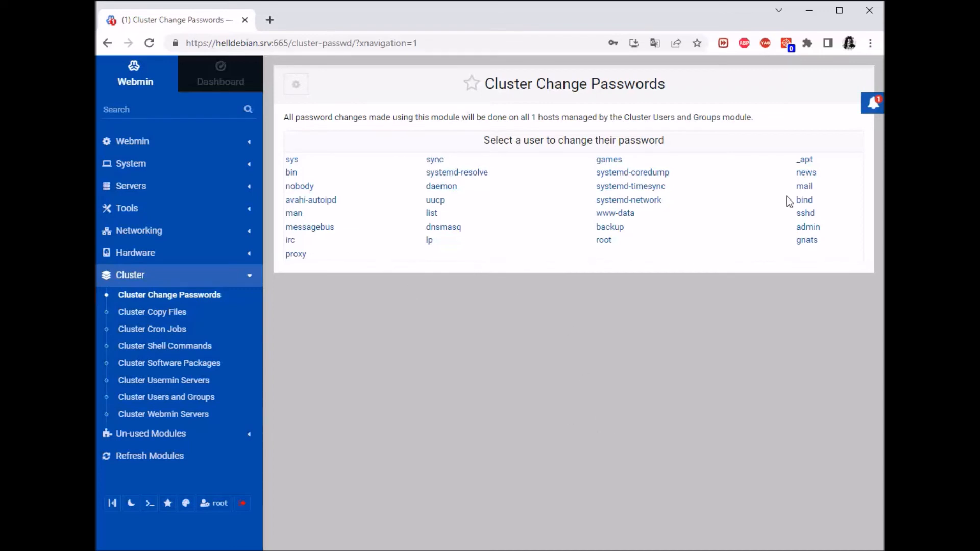
# View the admin and root password change forms, ending on Cluster Shell Commands.
pyautogui.click(809, 229)
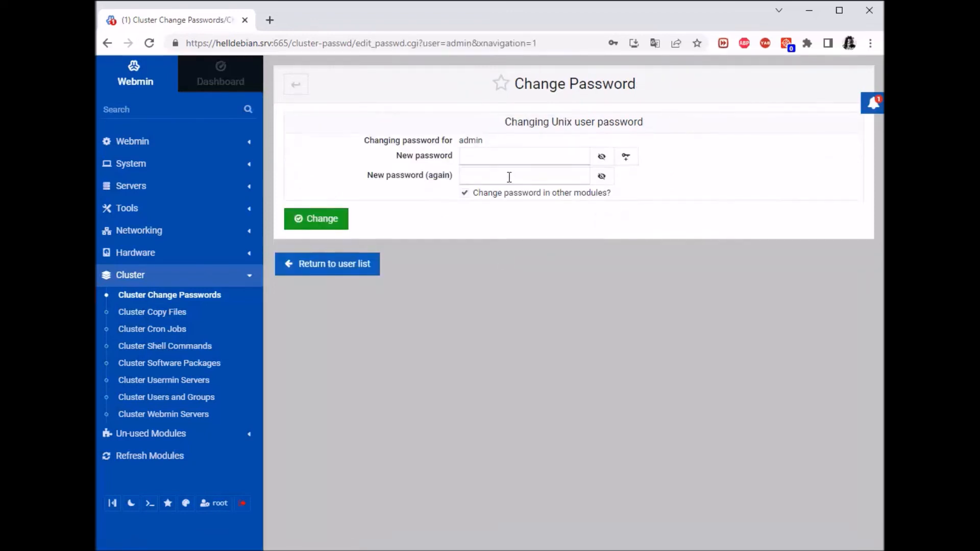
pyautogui.click(297, 85)
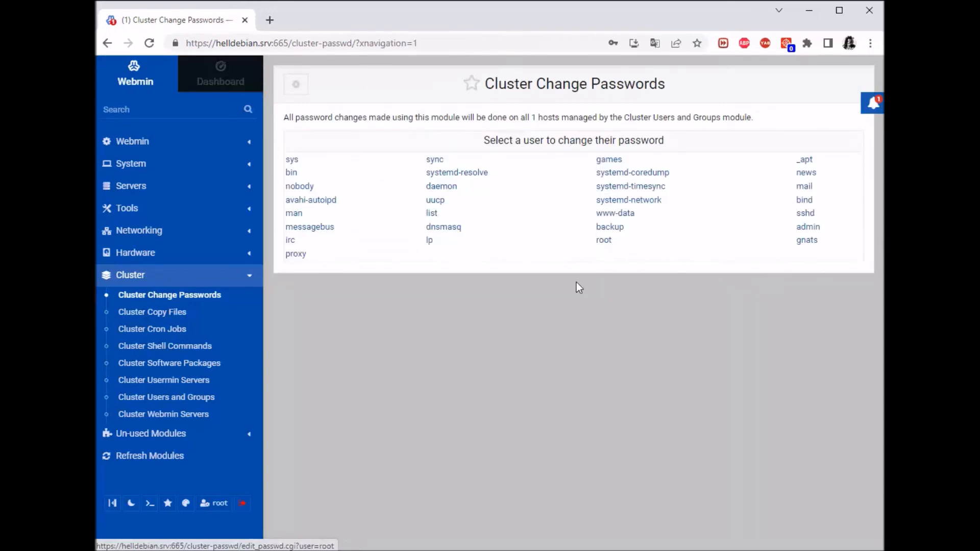
pyautogui.click(604, 241)
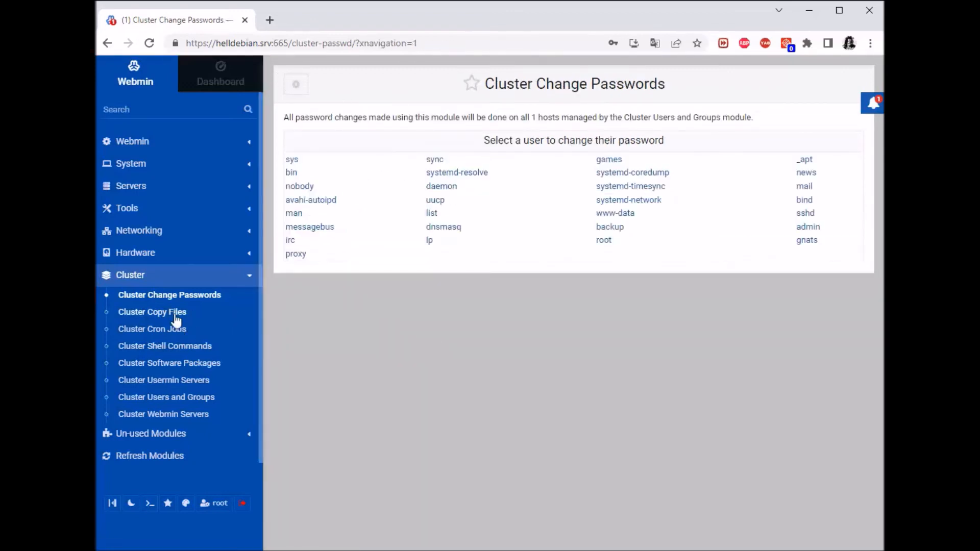
pyautogui.click(188, 349)
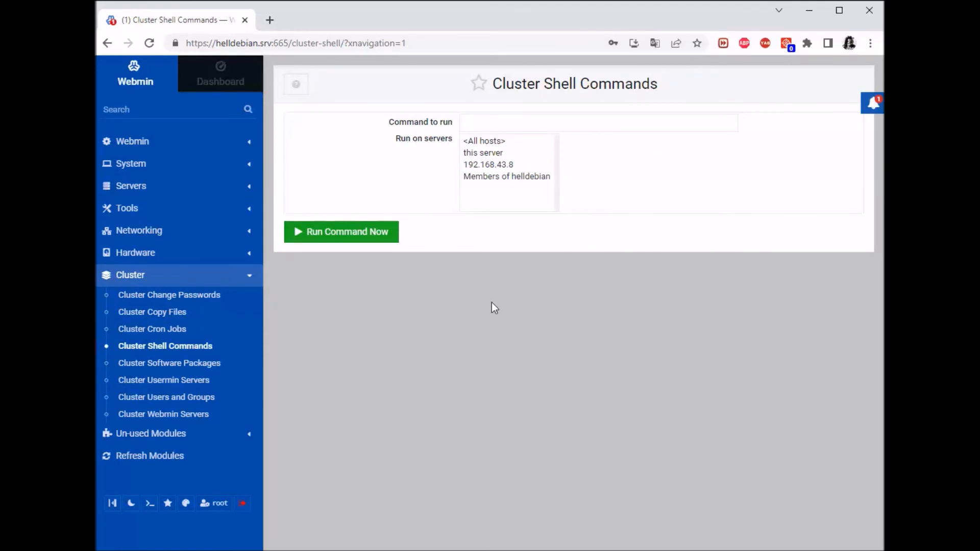
# Choose 192.168.43.8 as the shell command's target, then move on to Cluster Software Packages.
pyautogui.click(498, 166)
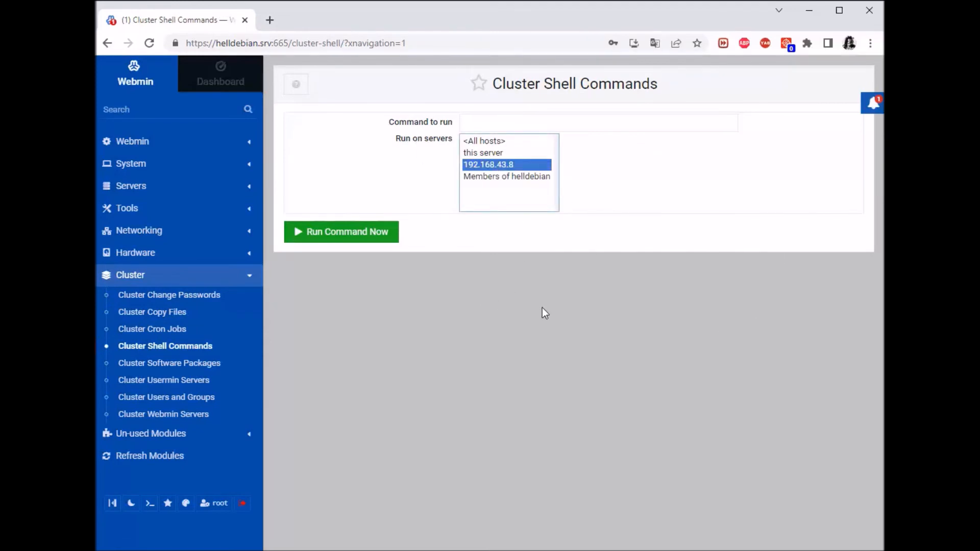
pyautogui.click(486, 121)
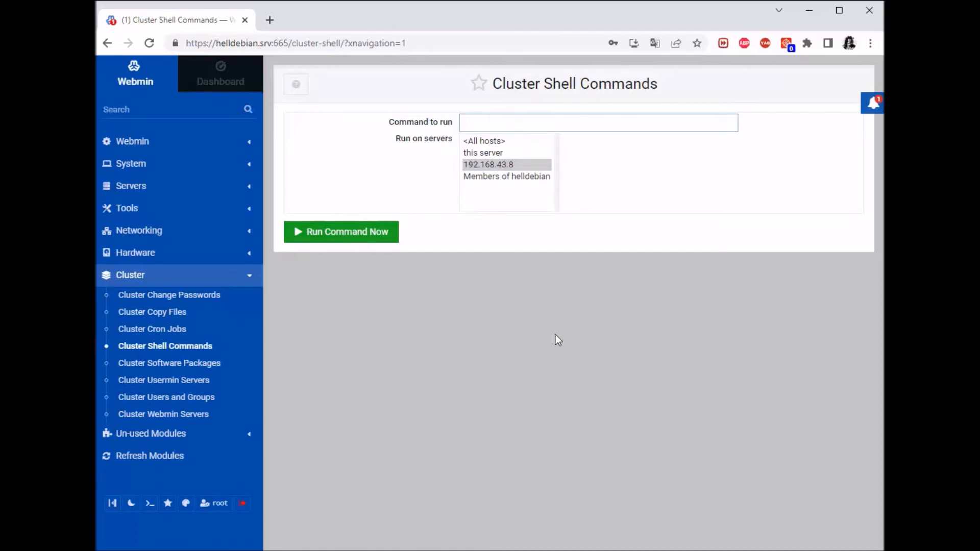
pyautogui.click(184, 362)
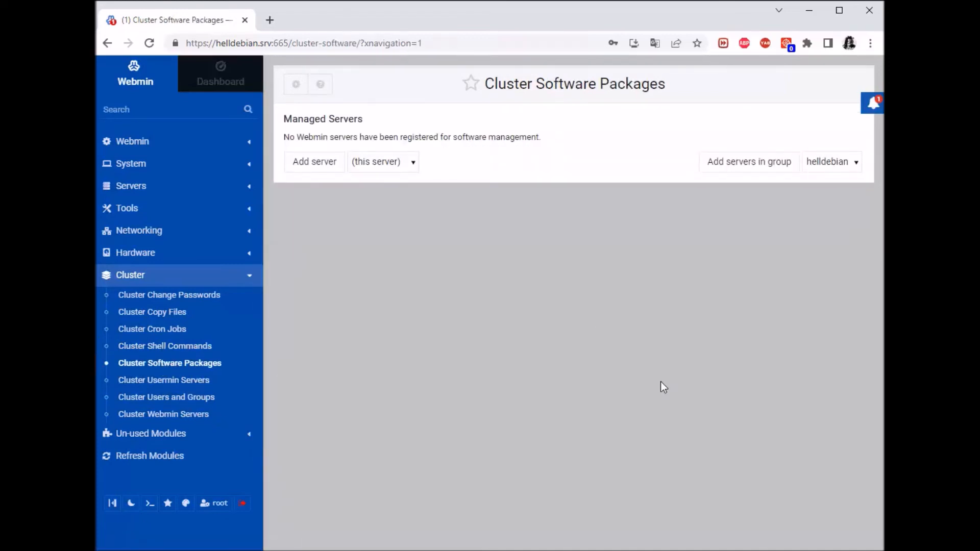
# Try adding 192.168.43.8 to Cluster Software Packages; it is refused on port 667.
pyautogui.click(406, 164)
pyautogui.click(402, 189)
pyautogui.click(334, 170)
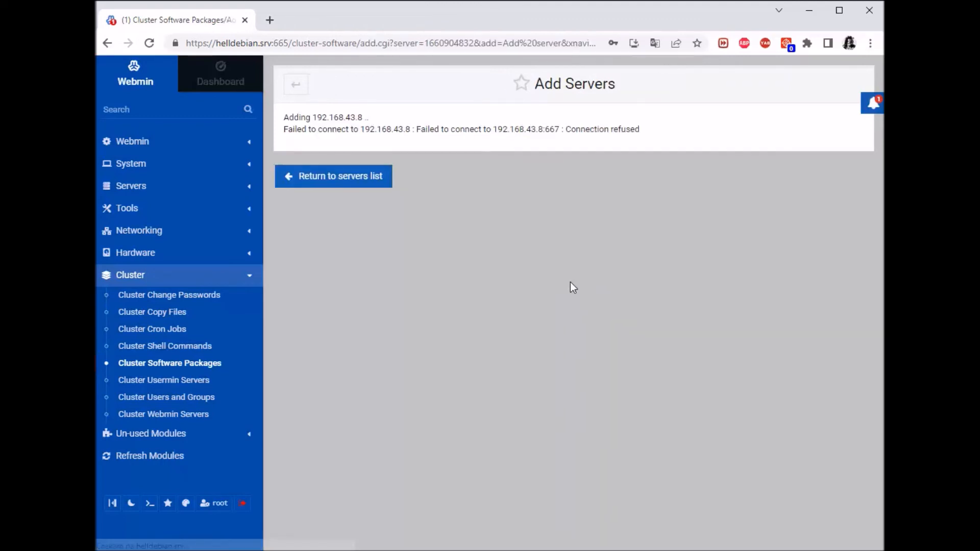
pyautogui.click(295, 85)
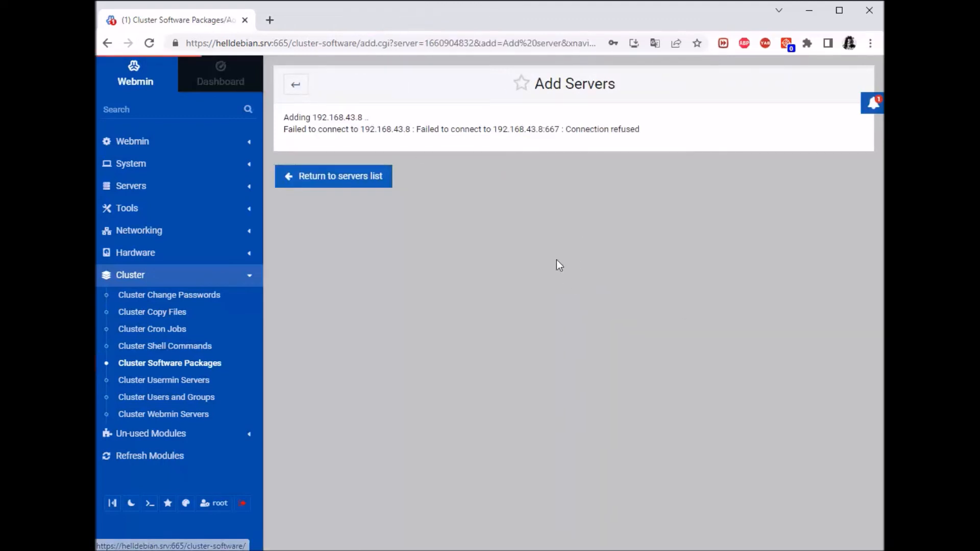
# Open Cluster Usermin Servers, which has no servers registered.
pyautogui.click(197, 381)
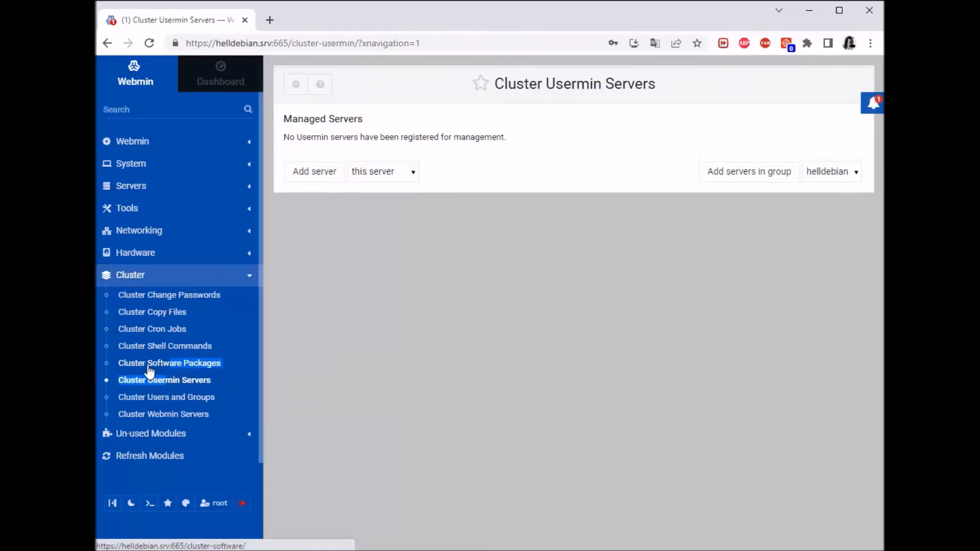
pyautogui.click(161, 363)
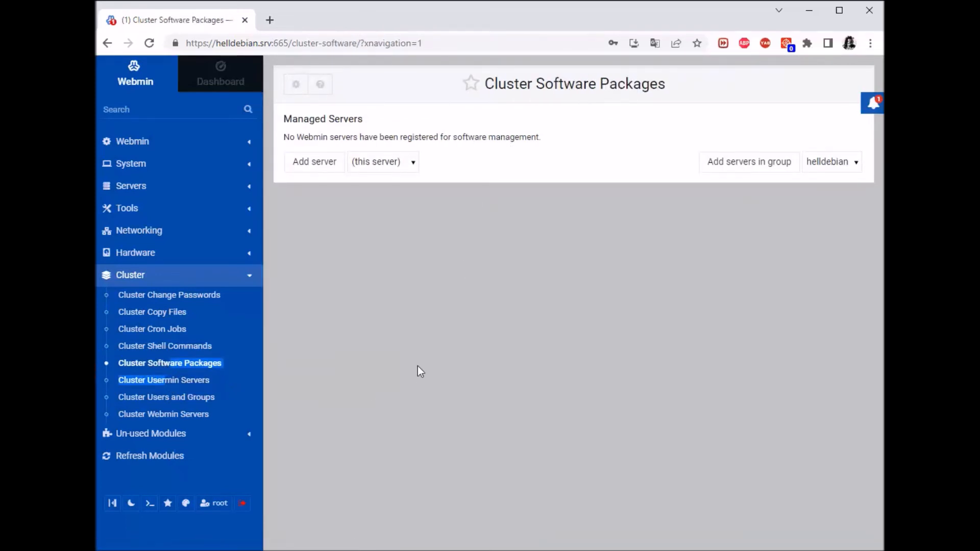
pyautogui.click(169, 385)
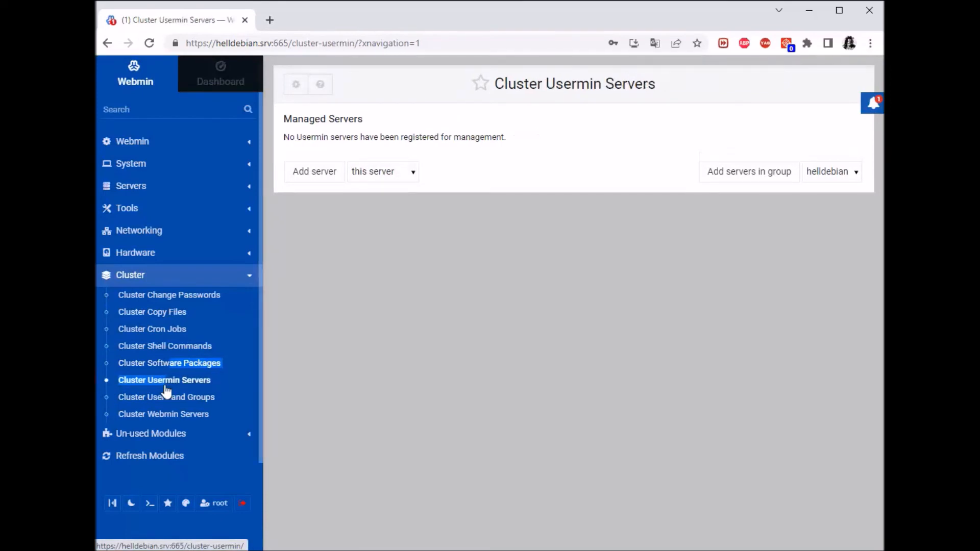
# In Cluster Users and Groups, open the Synchronize form for <all hosts>, then return to the servers list.
pyautogui.click(176, 398)
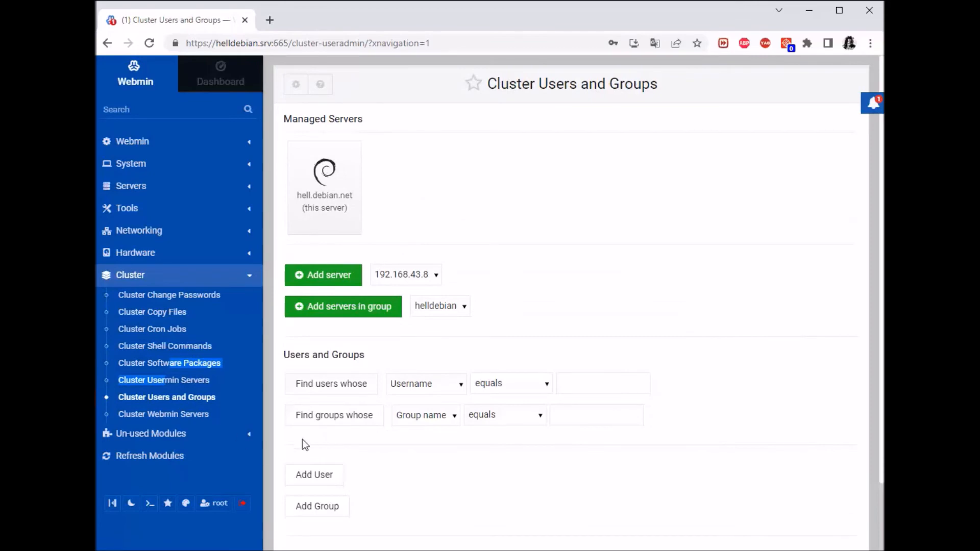
pyautogui.scroll(-2, 651, 334)
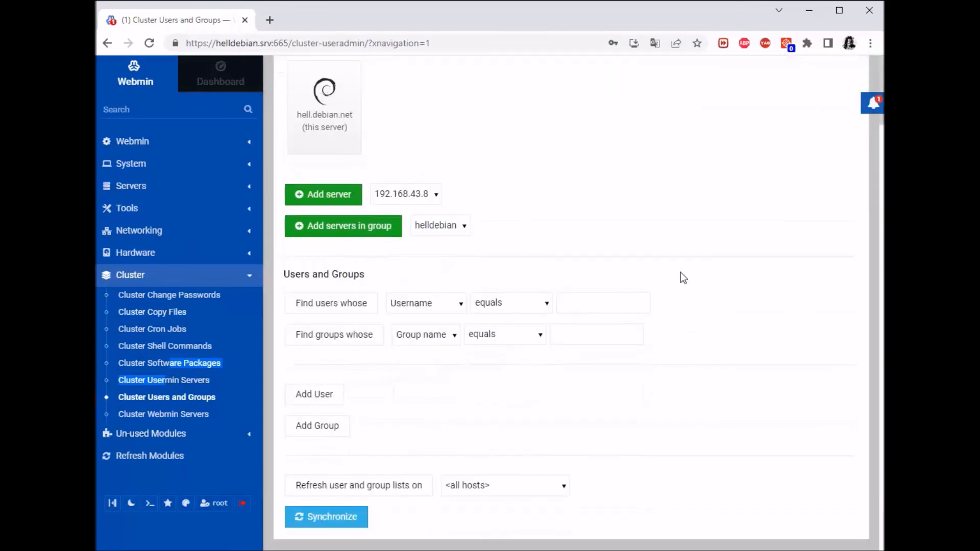
pyautogui.scroll(1, 592, 413)
pyautogui.scroll(-1, 574, 422)
pyautogui.click(559, 490)
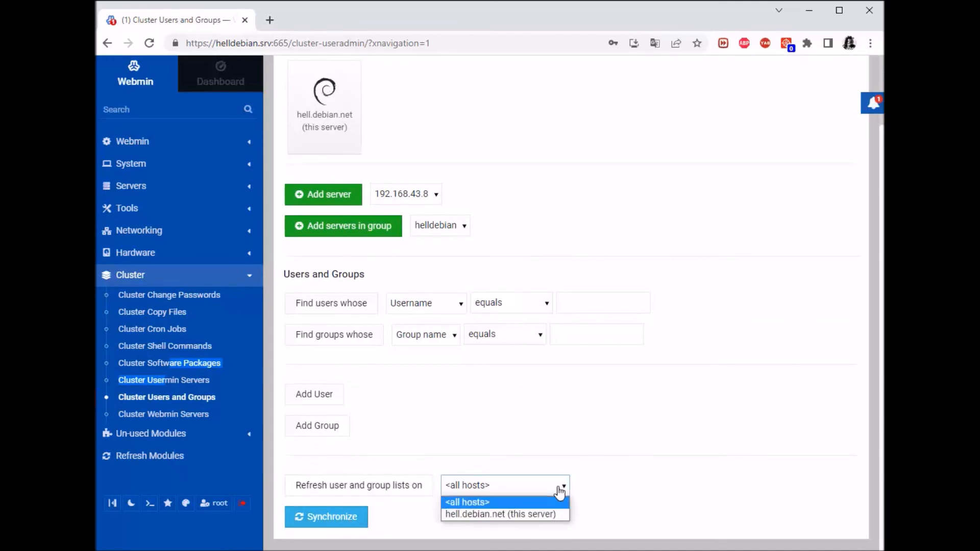
pyautogui.click(580, 483)
pyautogui.click(322, 516)
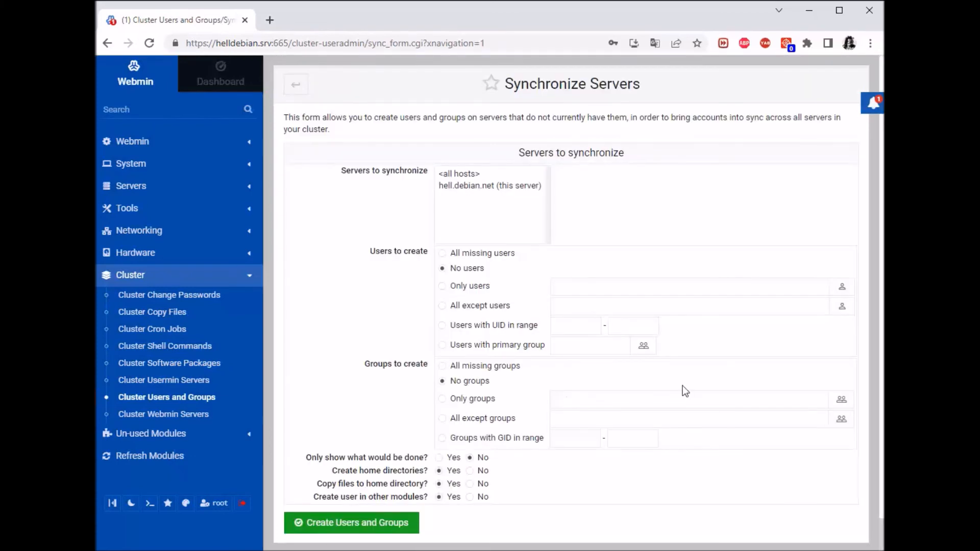
pyautogui.scroll(-1, 699, 399)
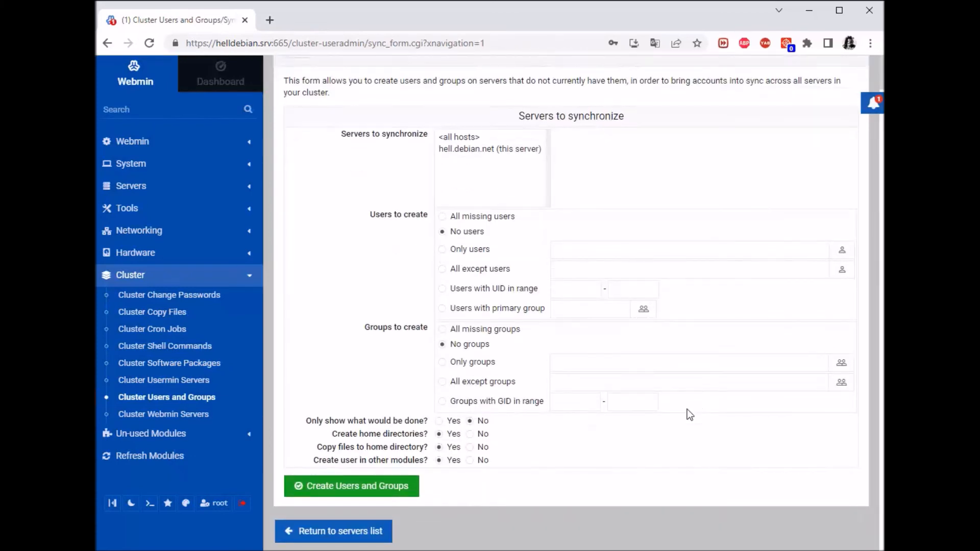
pyautogui.click(359, 543)
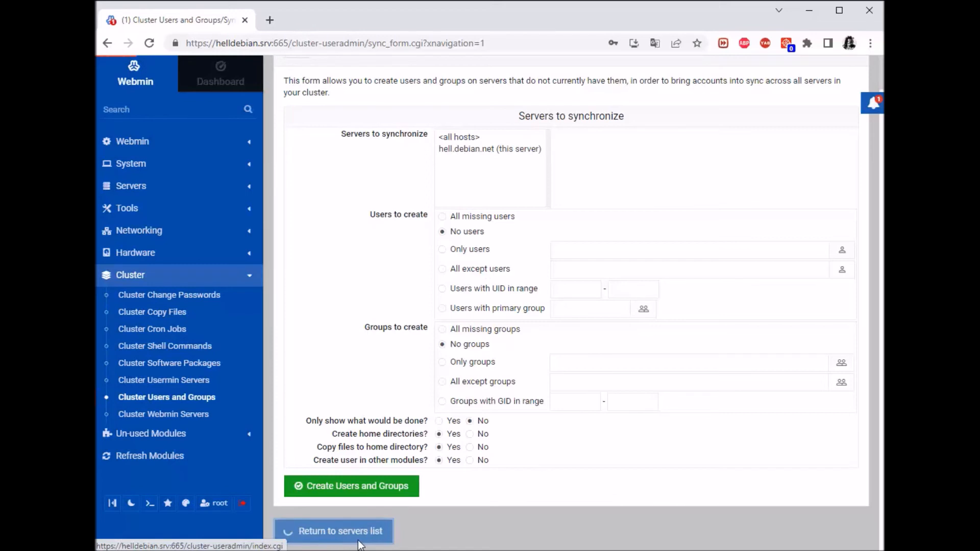
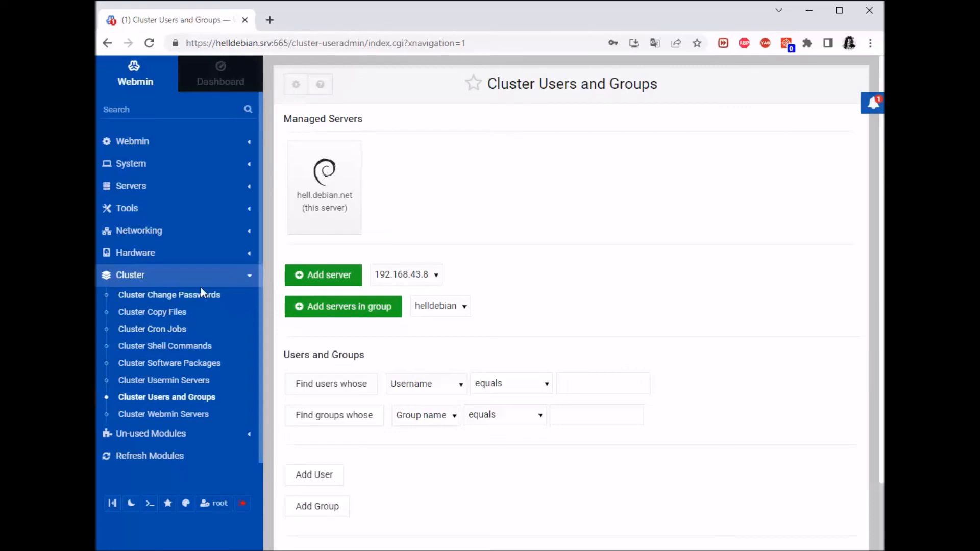
# Collapse Cluster in the sidebar, expand the Webmin category and open Webmin Users, listing only root.
pyautogui.click(250, 280)
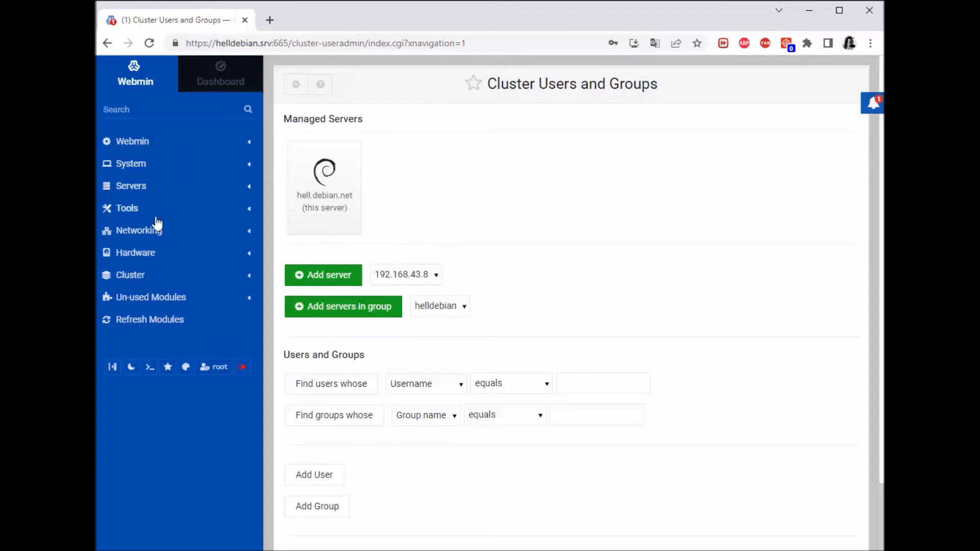
pyautogui.click(136, 164)
pyautogui.click(146, 144)
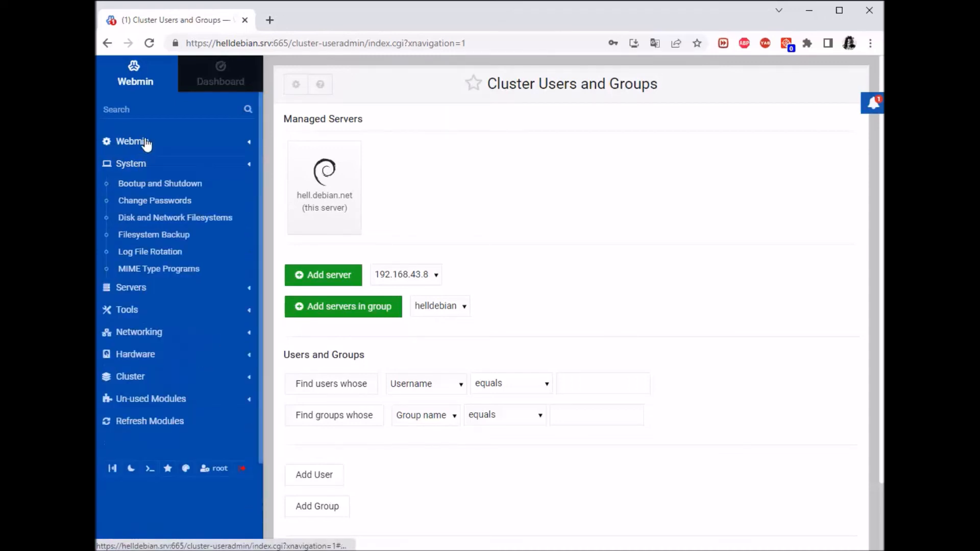
pyautogui.click(147, 143)
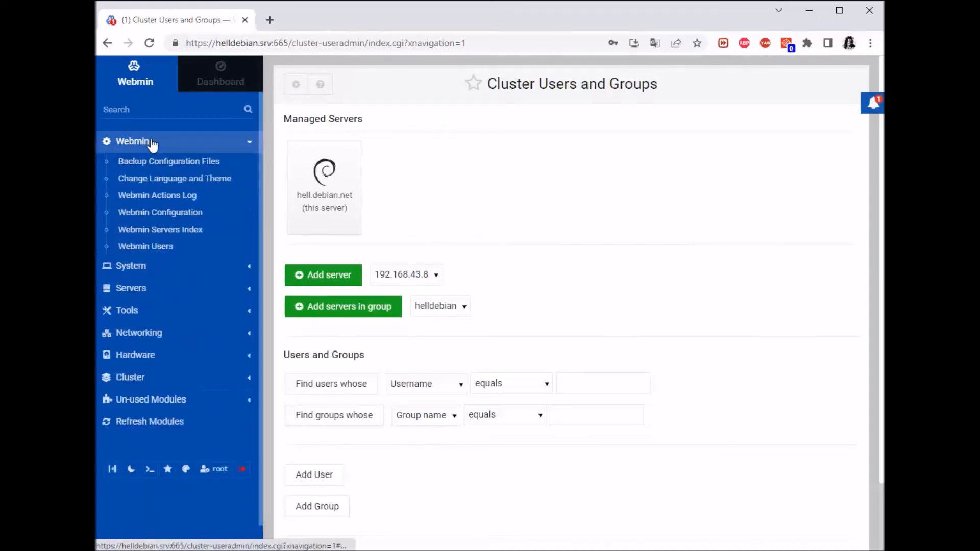
pyautogui.click(158, 248)
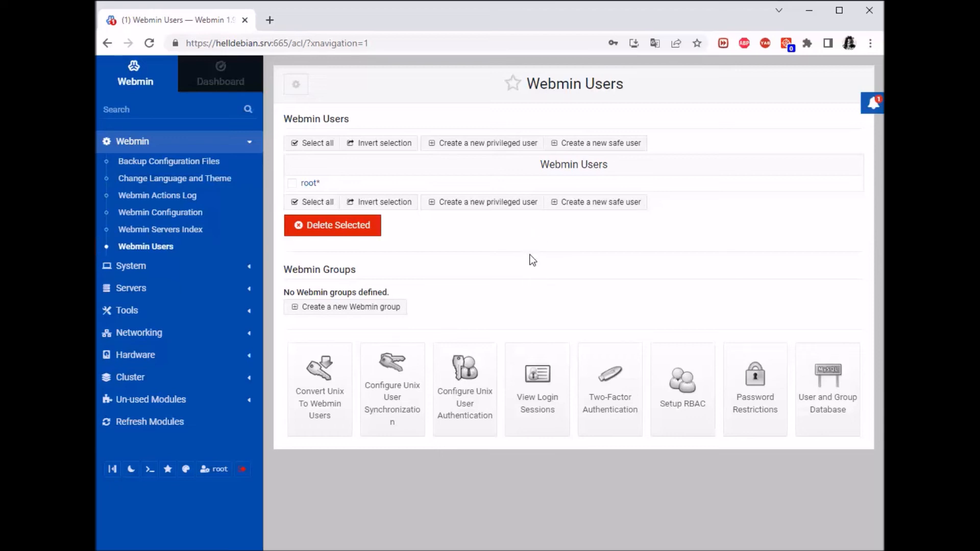
pyautogui.click(623, 393)
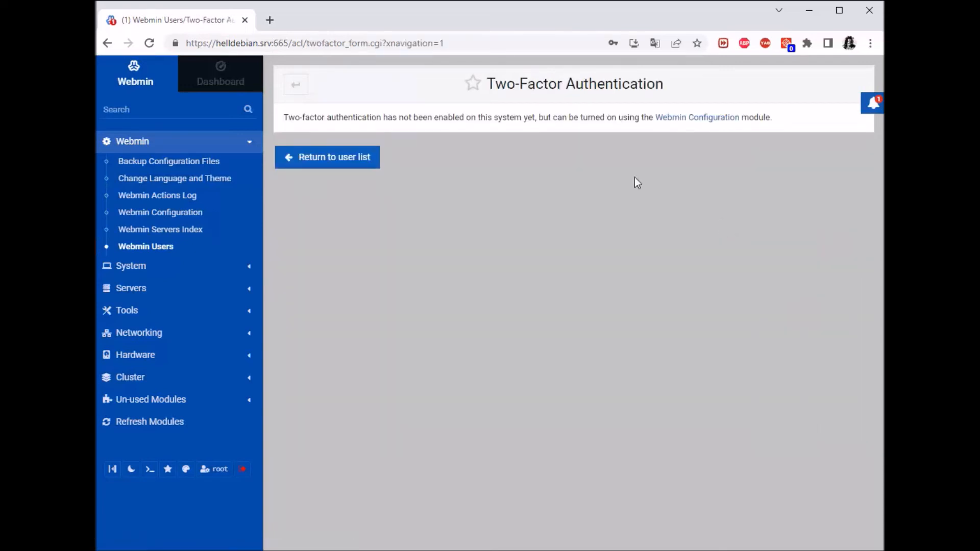
pyautogui.click(302, 91)
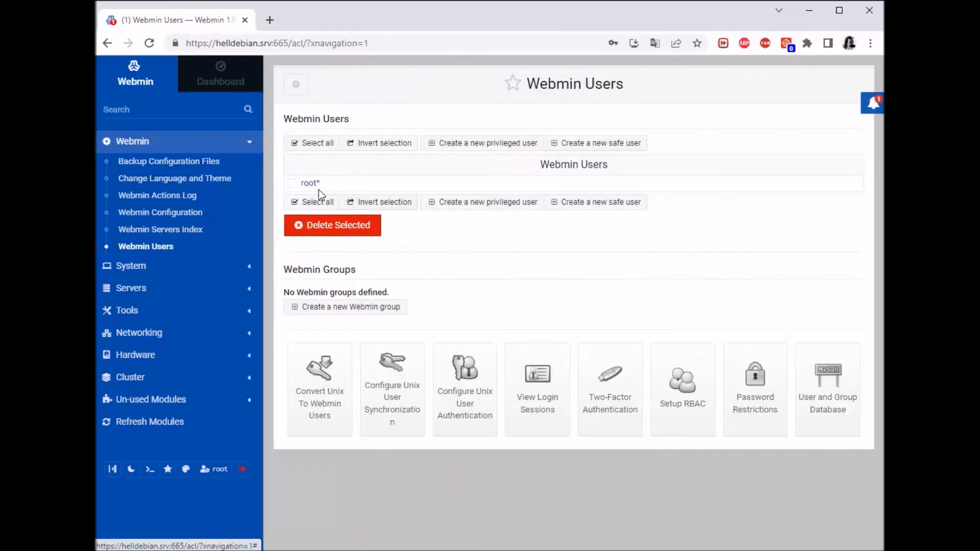
pyautogui.moveTo(609, 167); pyautogui.dragTo(348, 172)
pyautogui.click(330, 183)
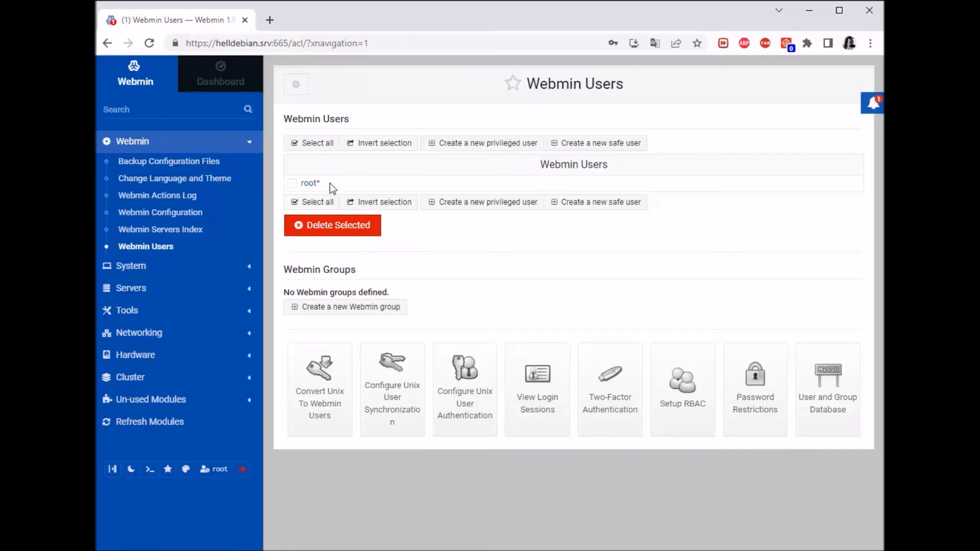
pyautogui.moveTo(285, 188); pyautogui.dragTo(377, 184)
pyautogui.click(379, 185)
pyautogui.click(292, 183)
pyautogui.click(293, 183)
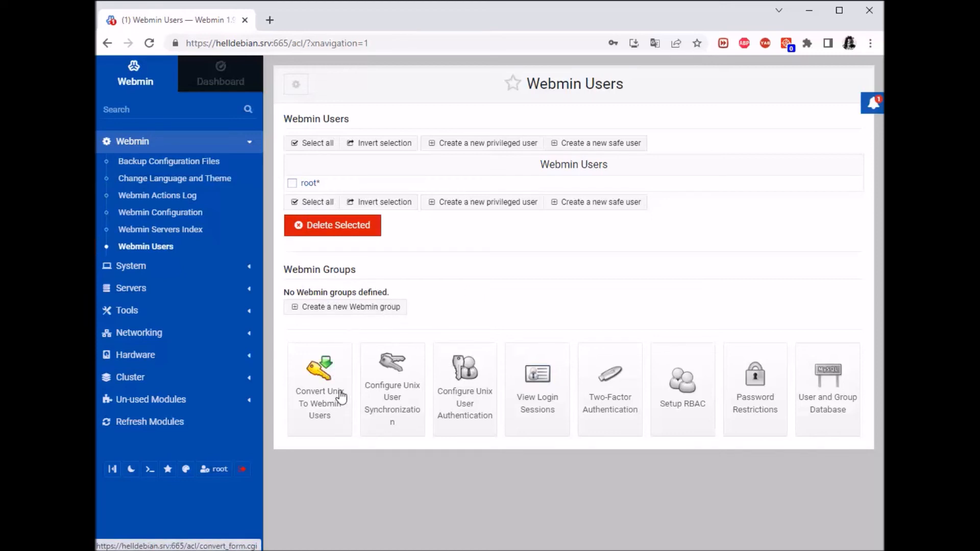
pyautogui.click(319, 381)
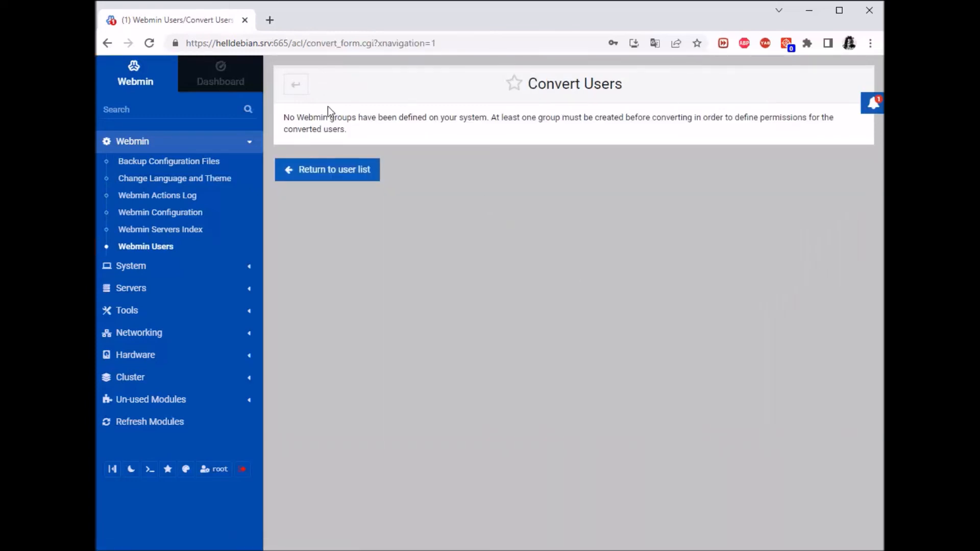
pyautogui.click(298, 88)
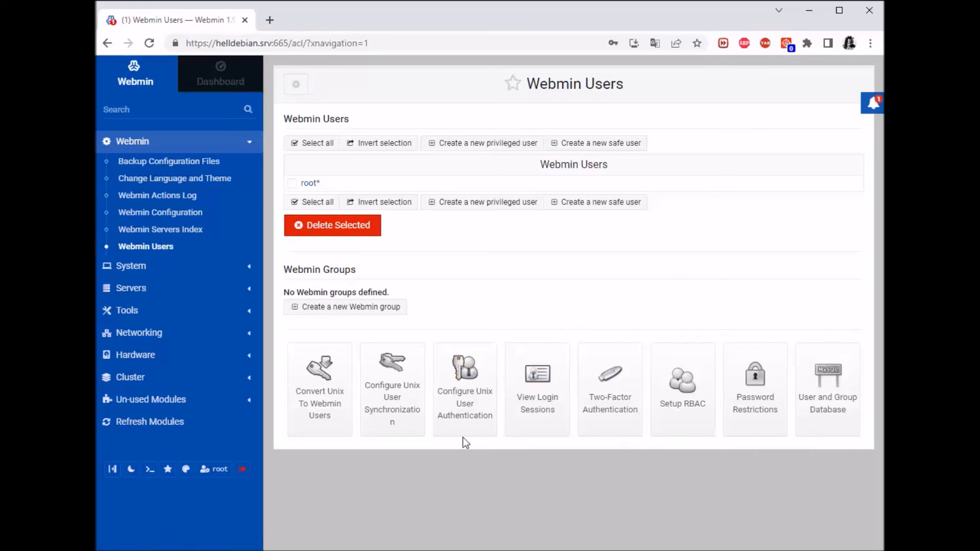
pyautogui.click(390, 369)
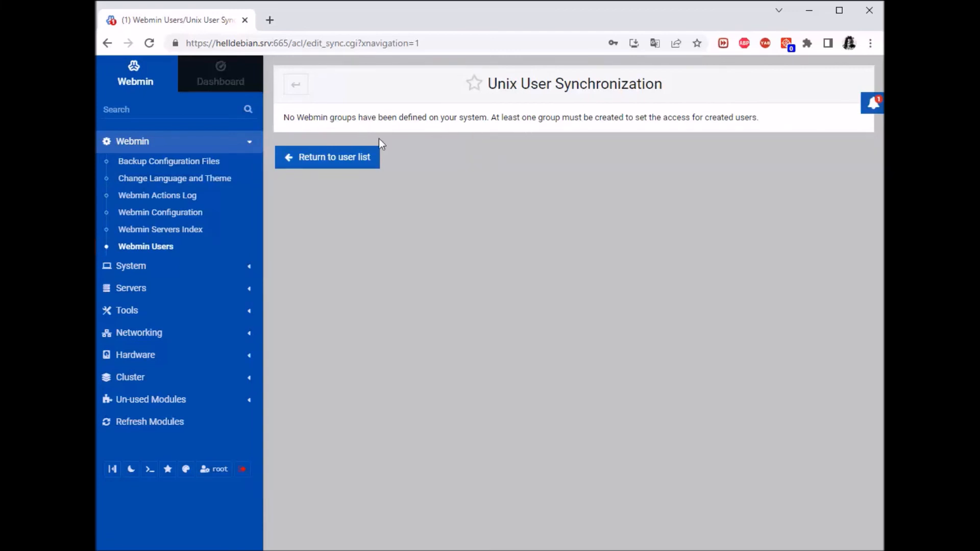
pyautogui.moveTo(341, 122); pyautogui.dragTo(526, 121)
pyautogui.click(647, 214)
pyautogui.click(304, 89)
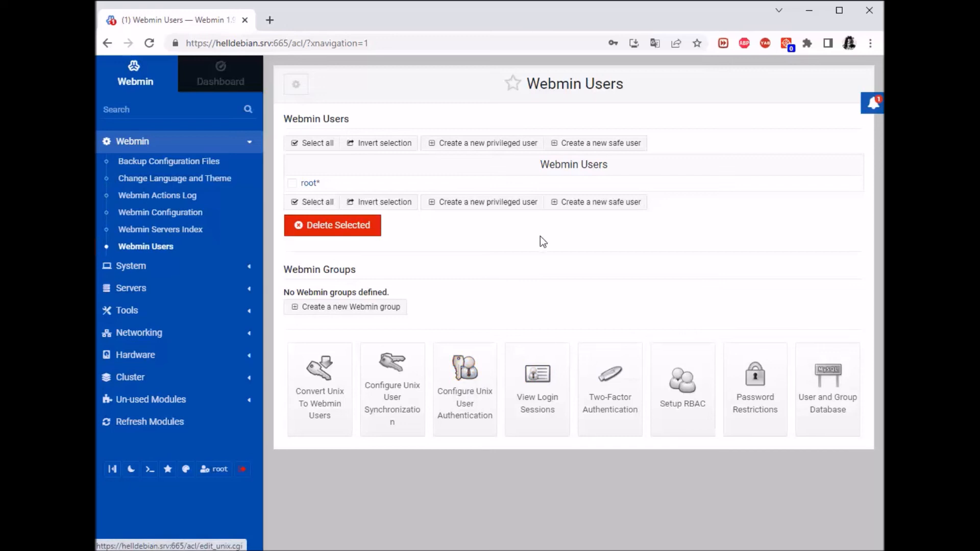
pyautogui.click(465, 370)
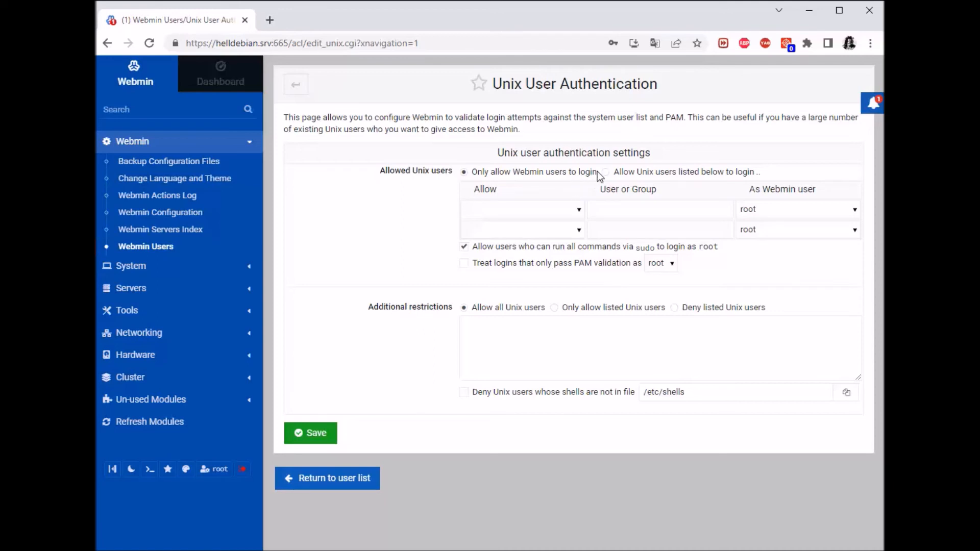
pyautogui.click(671, 177)
pyautogui.click(573, 215)
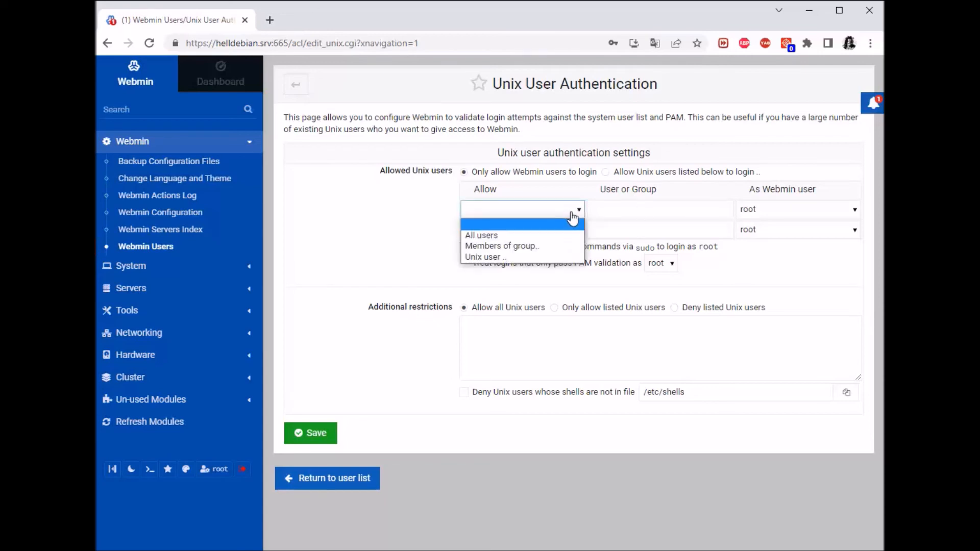
pyautogui.click(510, 257)
pyautogui.click(663, 208)
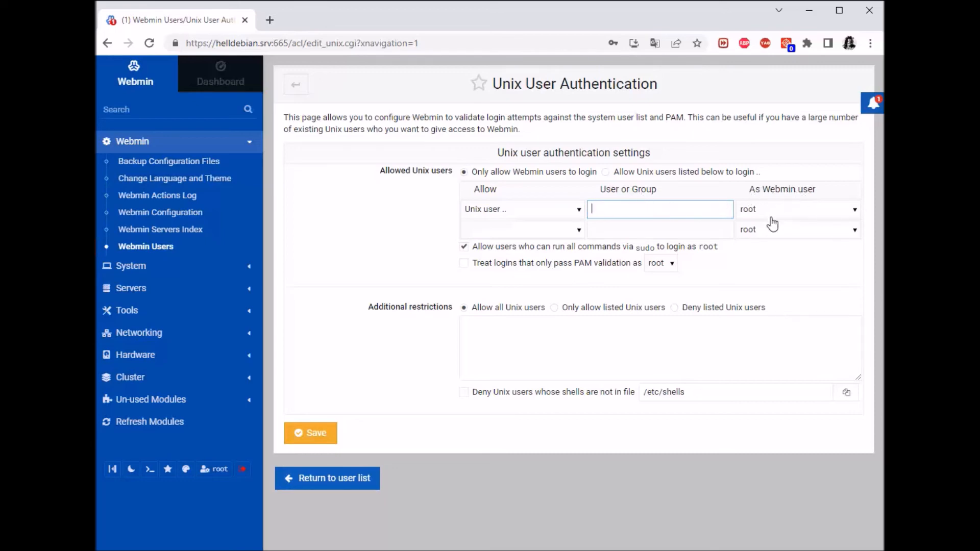
pyautogui.click(846, 213)
pyautogui.click(846, 215)
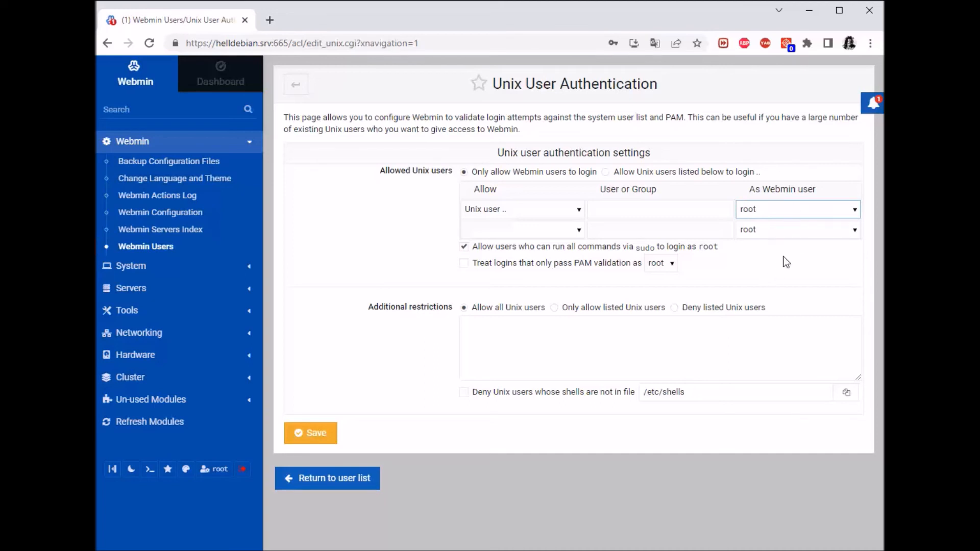
pyautogui.click(497, 214)
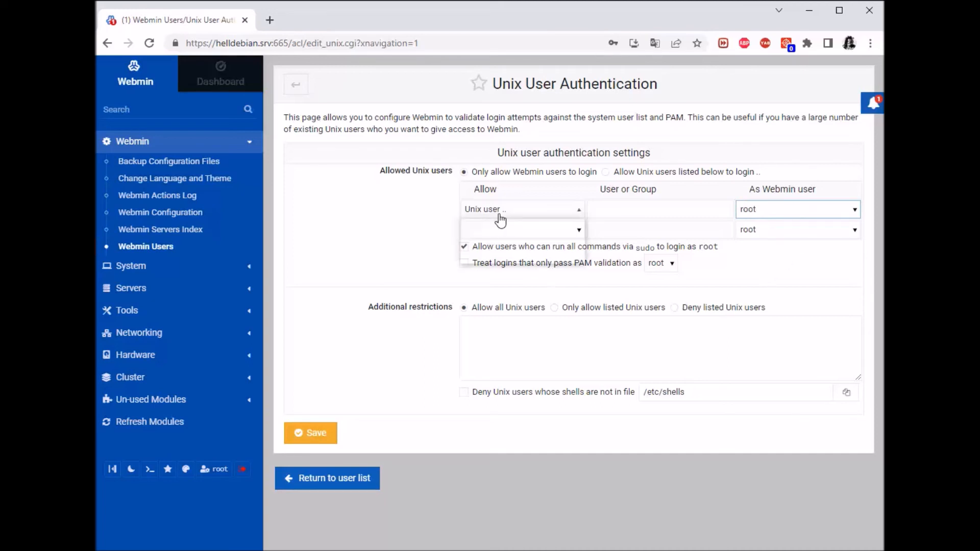
pyautogui.click(503, 250)
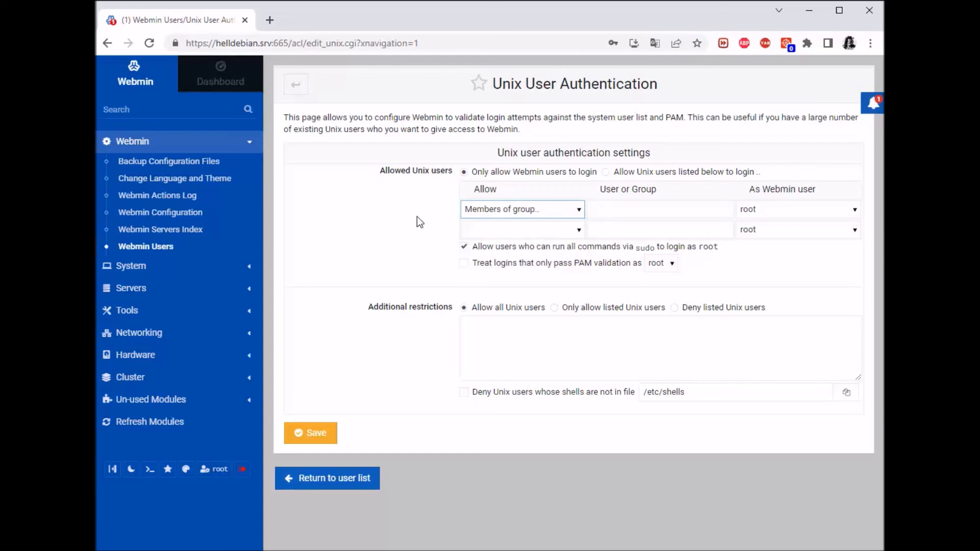
pyautogui.click(537, 218)
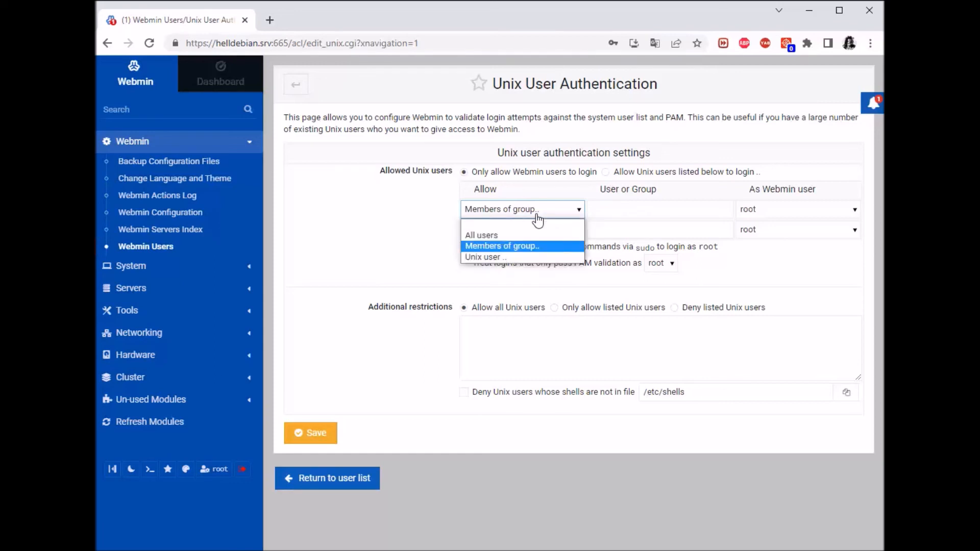
pyautogui.click(504, 236)
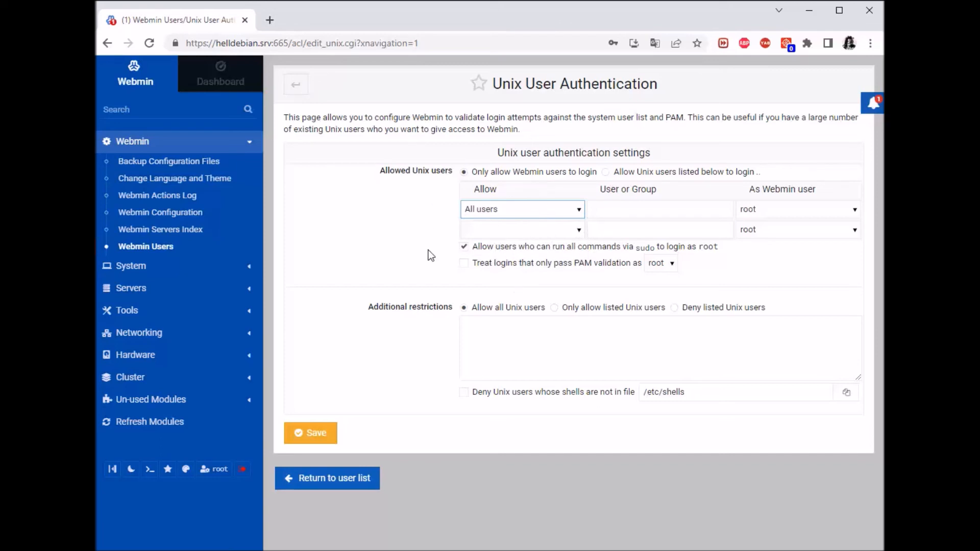
pyautogui.click(399, 260)
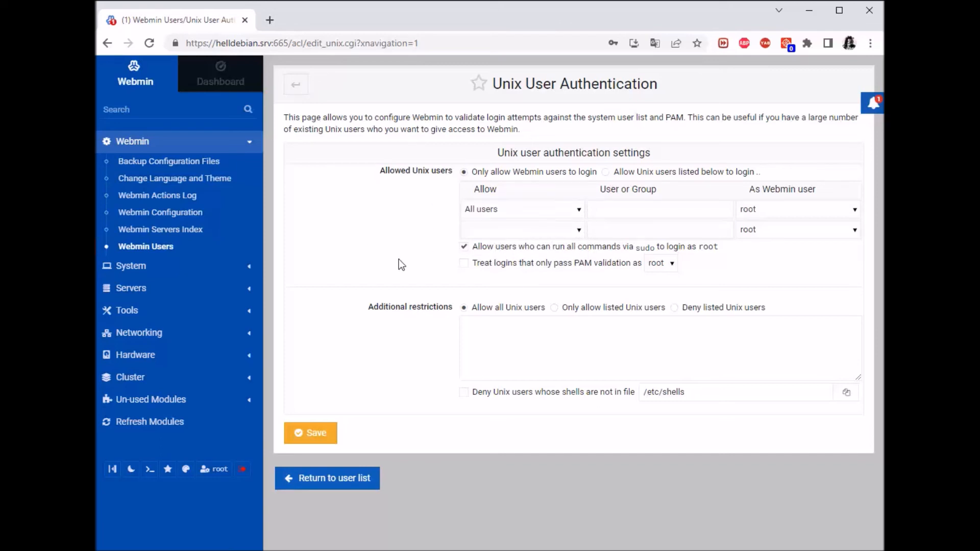
pyautogui.click(295, 91)
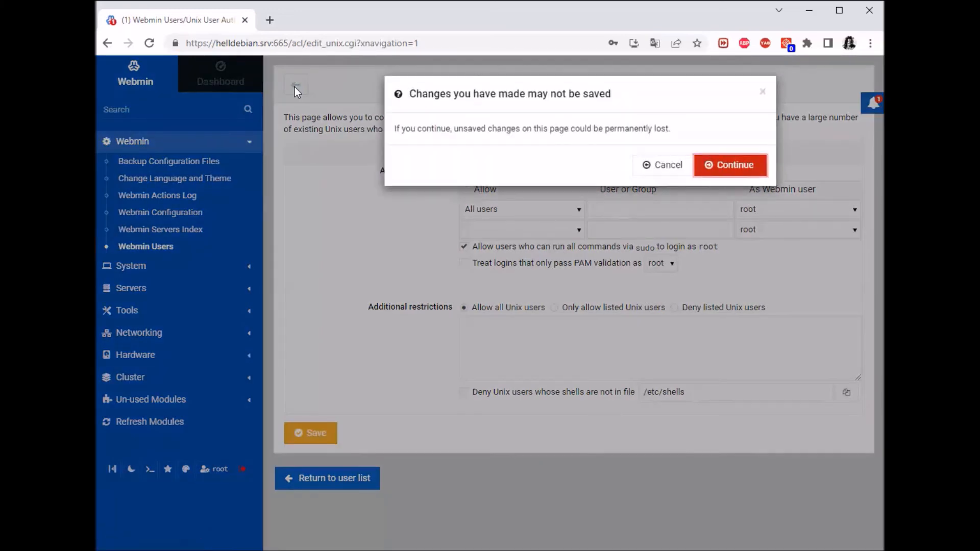
pyautogui.click(664, 172)
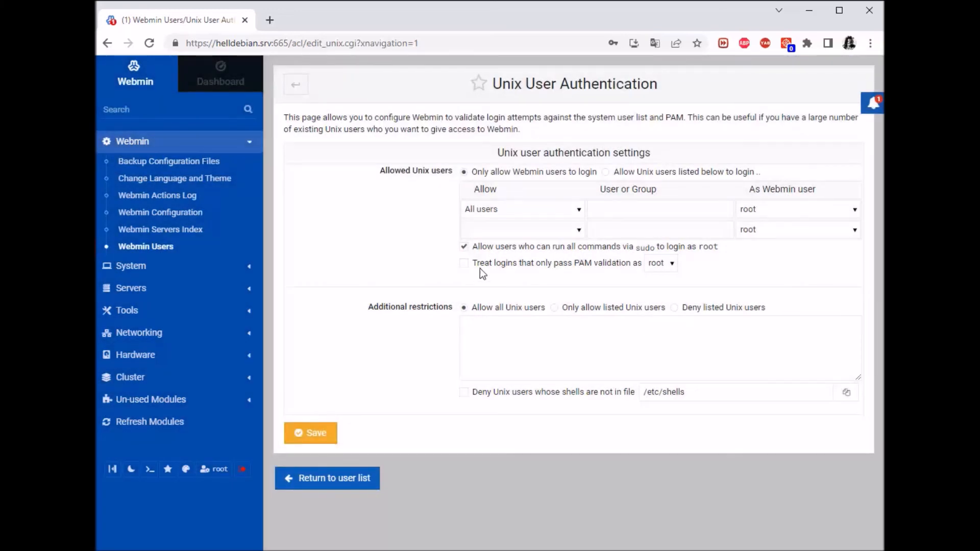
pyautogui.click(329, 478)
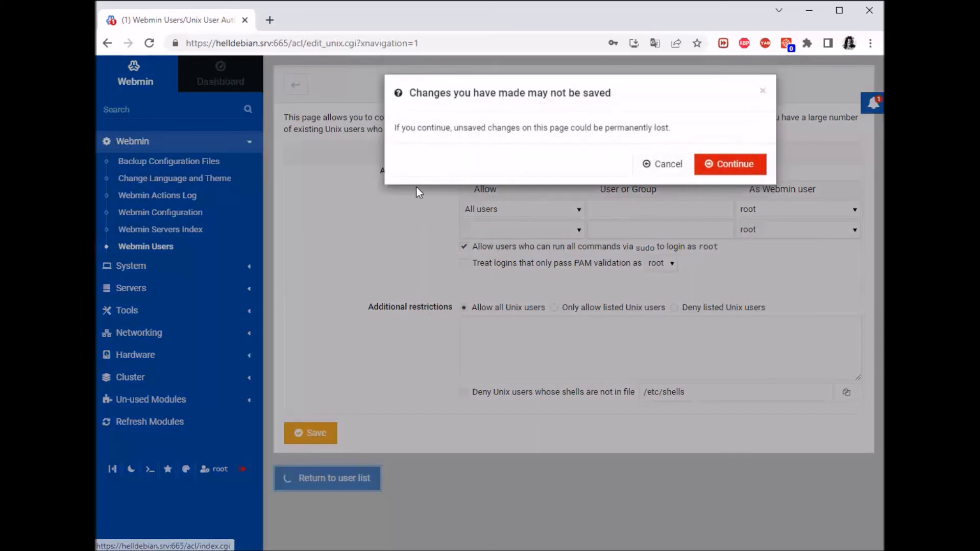
pyautogui.click(730, 166)
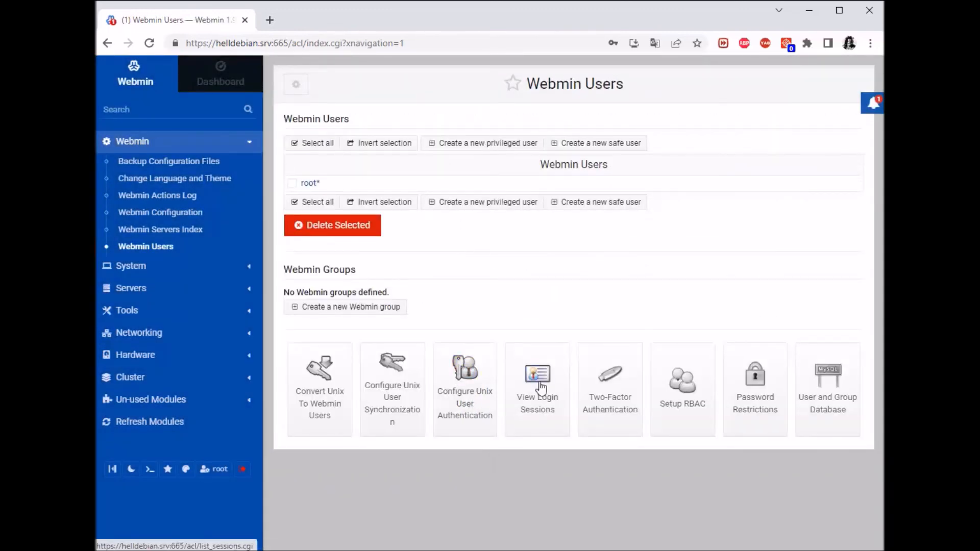
# List the current root login session's logged actions, then return to the Actions Log search form.
pyautogui.click(293, 183)
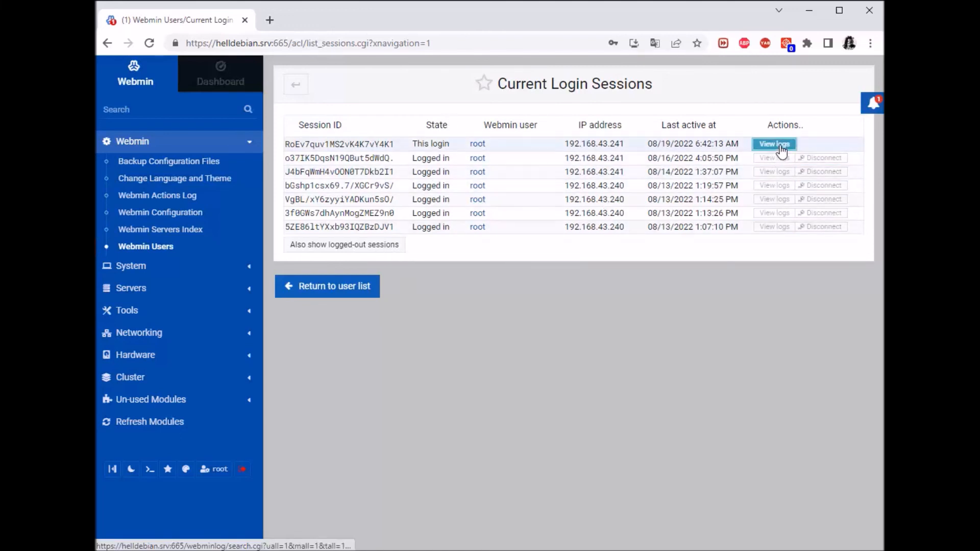
pyautogui.click(784, 183)
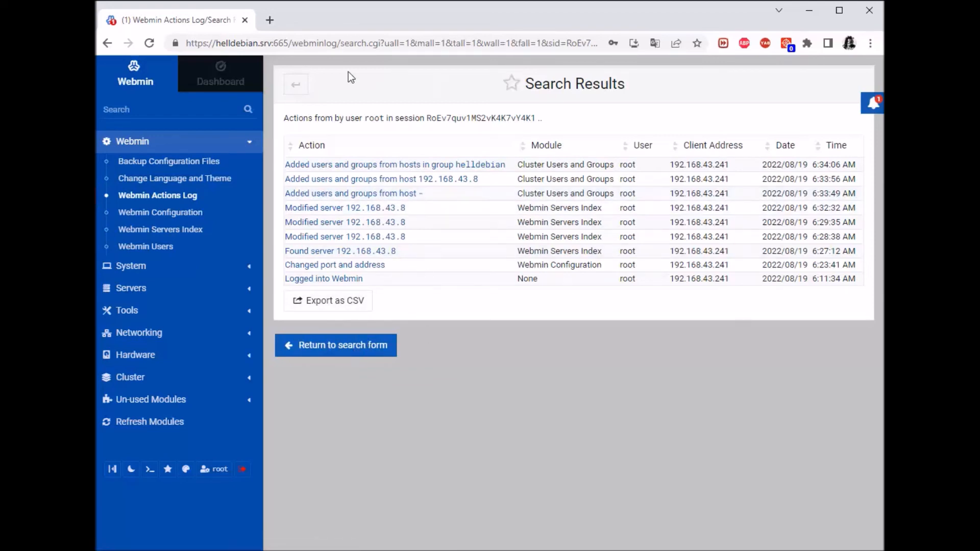
pyautogui.click(327, 349)
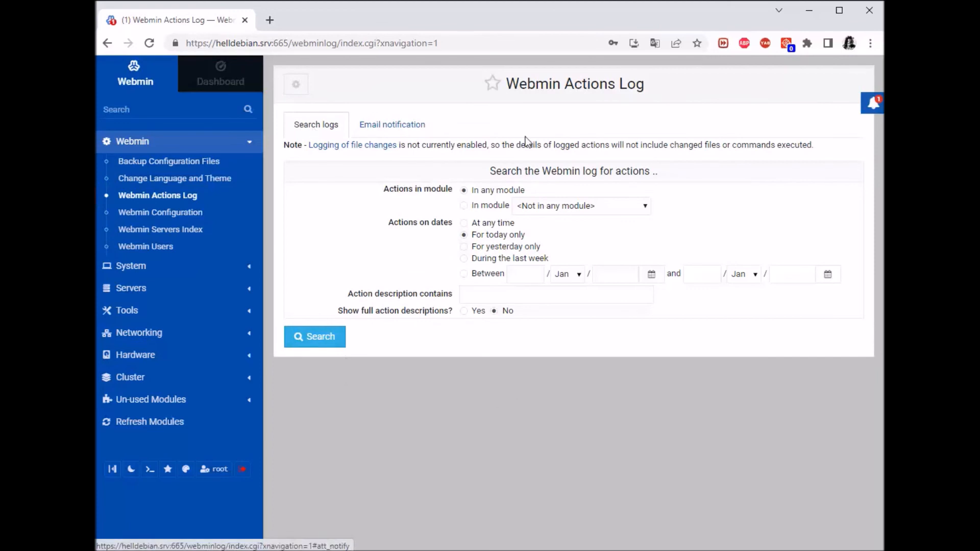
# Open Webmin Users, see Setup RBAC report RBAC unsupported on this Debian system, and return.
pyautogui.click(177, 247)
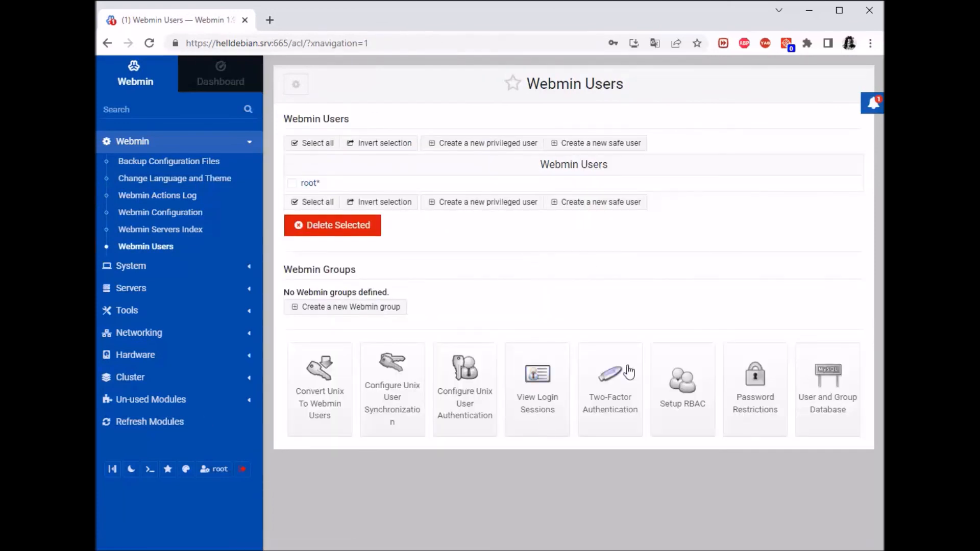
pyautogui.click(292, 183)
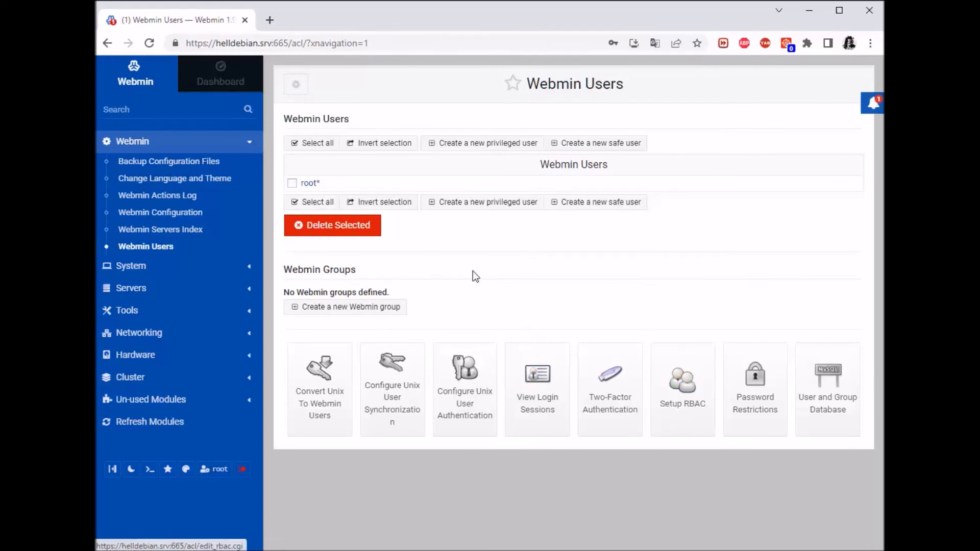
pyautogui.click(293, 183)
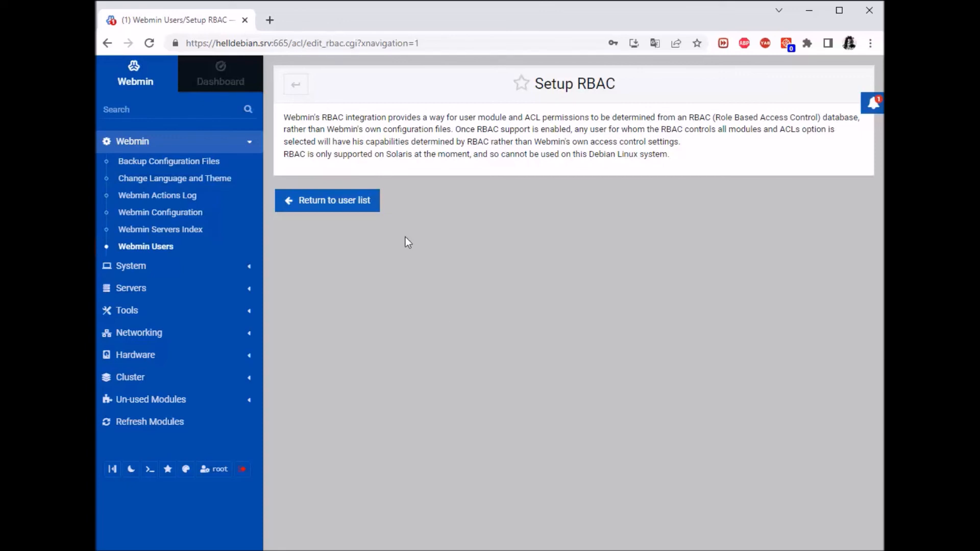
pyautogui.click(334, 201)
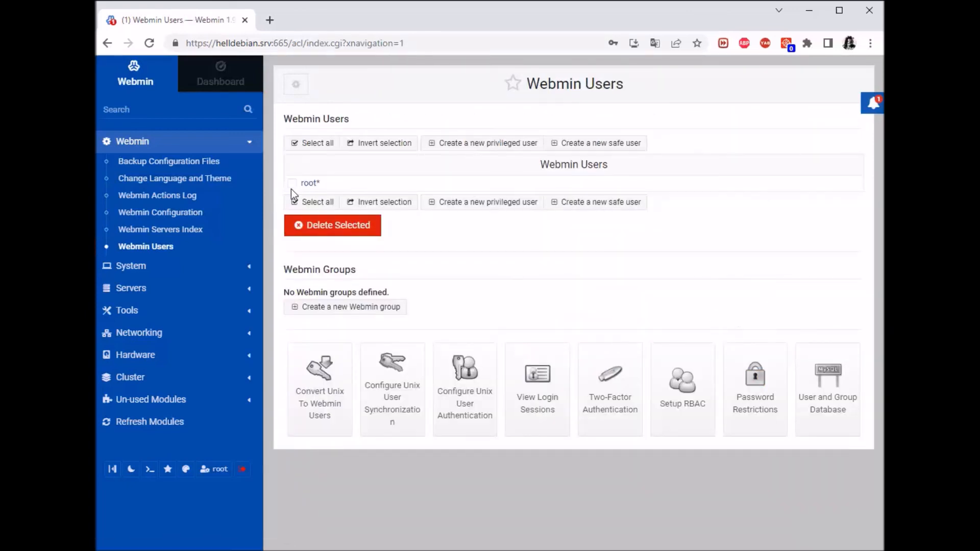
# On Password Restrictions, try the minimum length options, then set passwords to expire after a number of days.
pyautogui.click(768, 382)
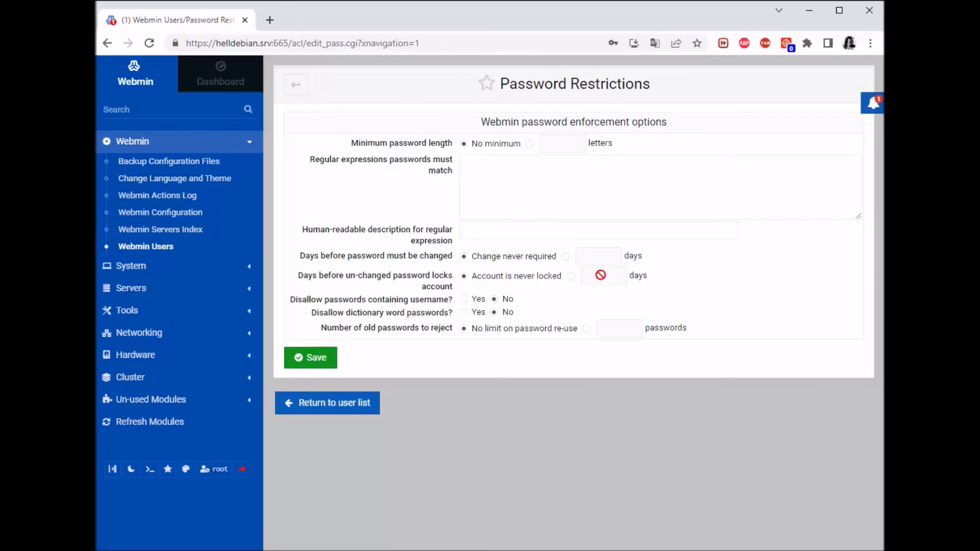
pyautogui.moveTo(358, 144); pyautogui.dragTo(449, 144)
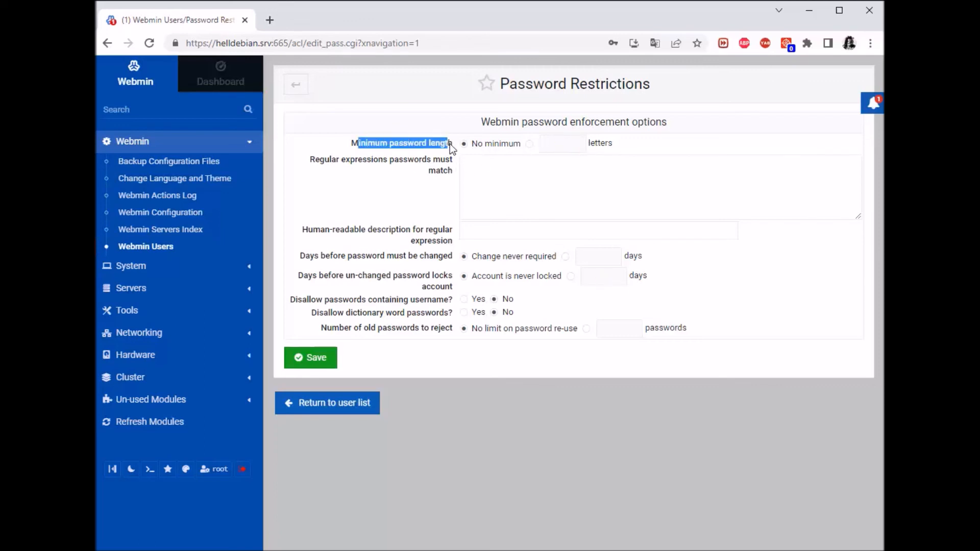
pyautogui.click(450, 143)
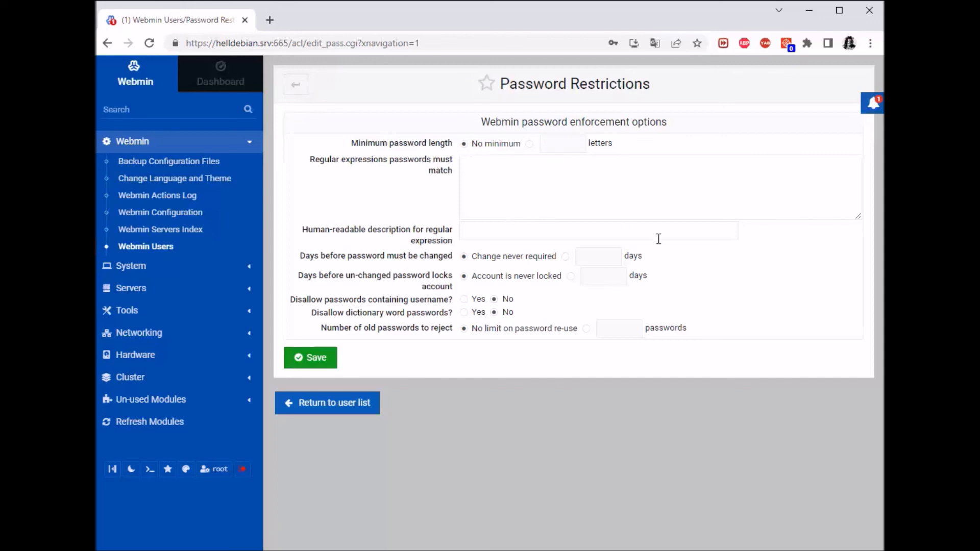
pyautogui.click(529, 144)
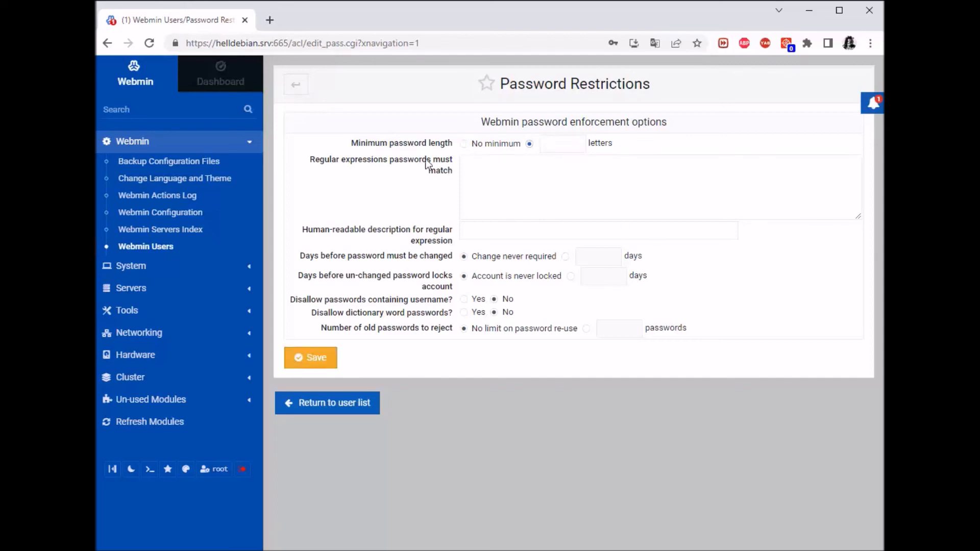
pyautogui.click(464, 143)
pyautogui.click(510, 172)
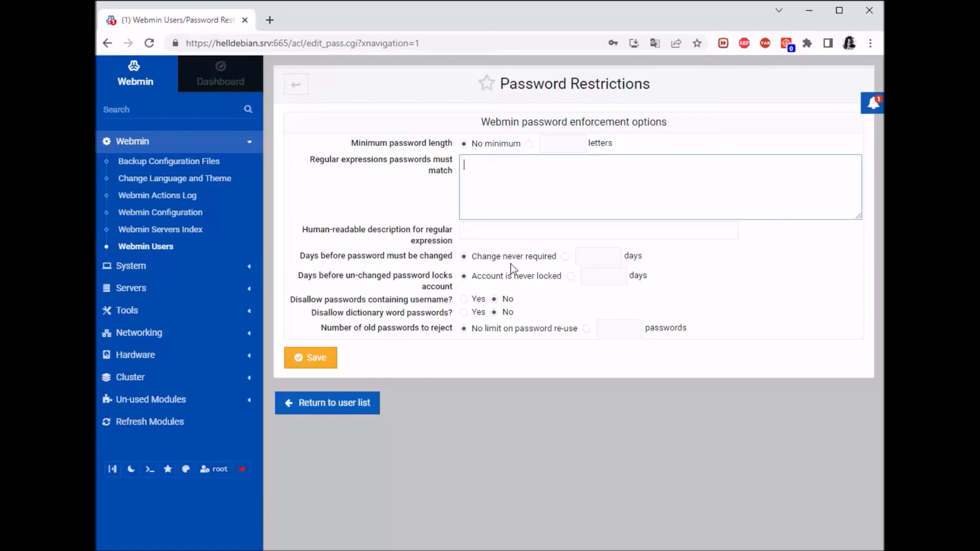
pyautogui.click(565, 256)
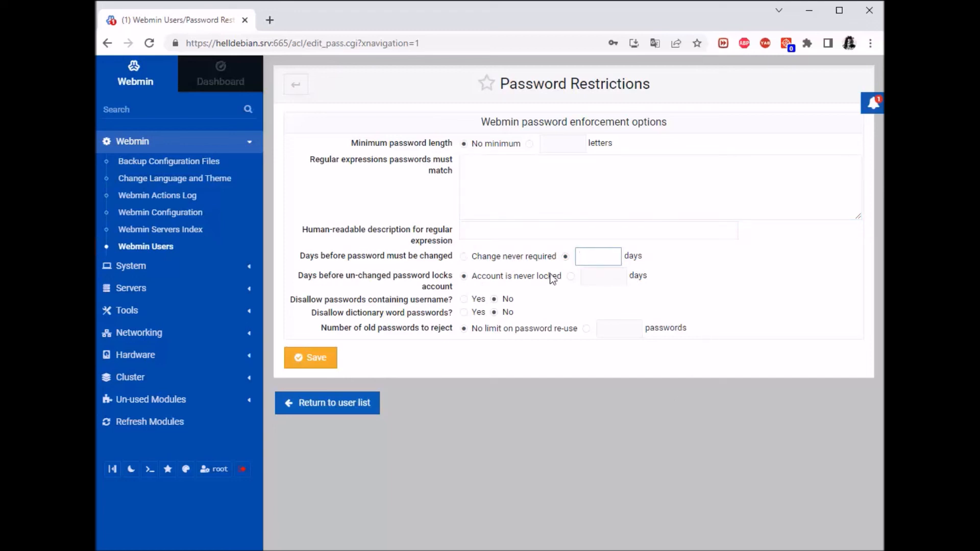
# Set 'Change never required' and dictionary words to No, then leave to the user list without saving.
pyautogui.click(464, 256)
pyautogui.moveTo(561, 275)
pyautogui.mouseDown()
pyautogui.moveTo(473, 273)
pyautogui.moveTo(549, 281)
pyautogui.mouseUp()
pyautogui.click(549, 287)
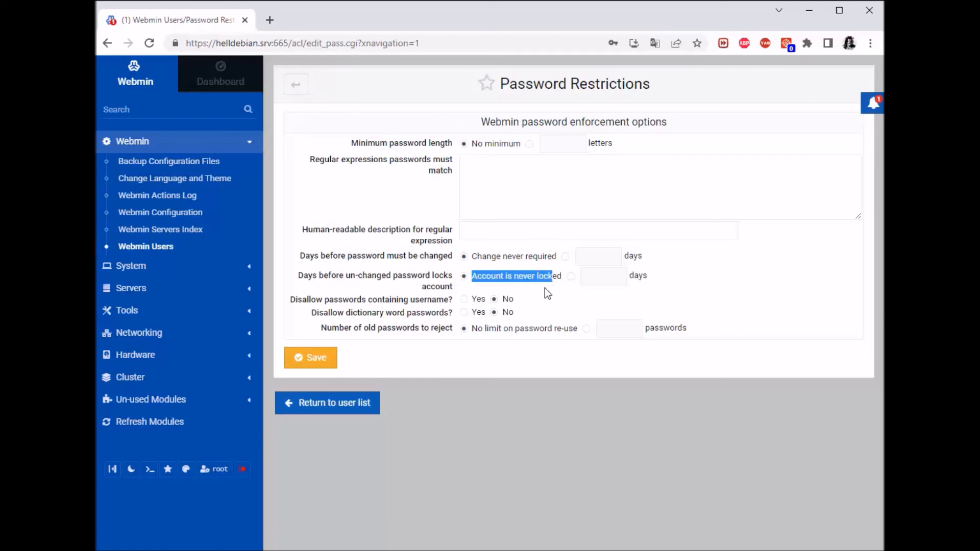
pyautogui.click(544, 287)
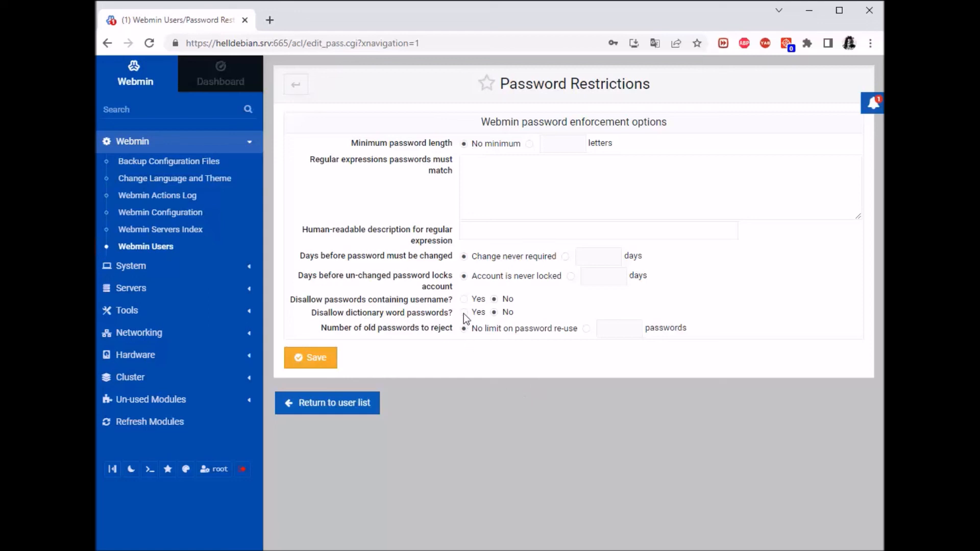
pyautogui.click(501, 314)
pyautogui.moveTo(355, 331); pyautogui.dragTo(463, 339)
pyautogui.click(449, 342)
pyautogui.click(473, 383)
pyautogui.click(334, 406)
pyautogui.click(734, 165)
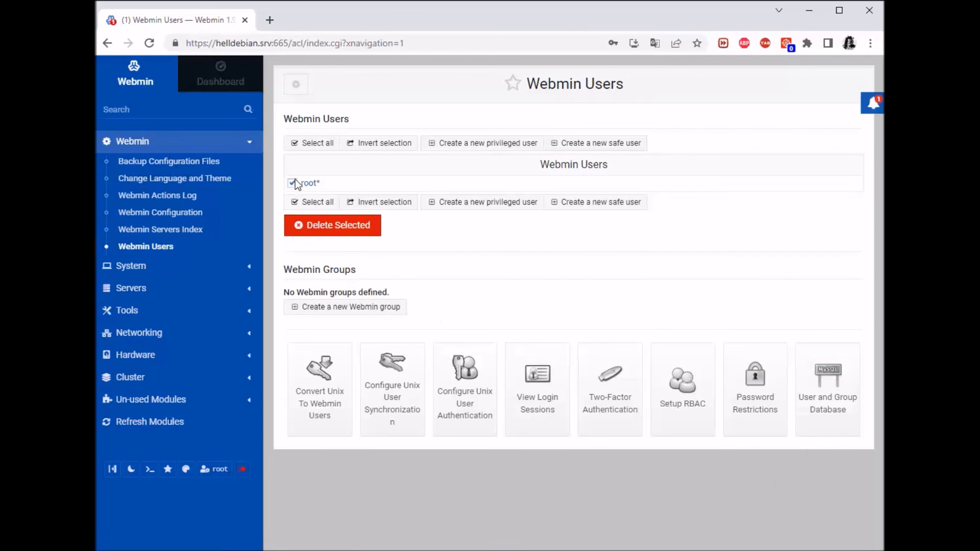
pyautogui.click(835, 384)
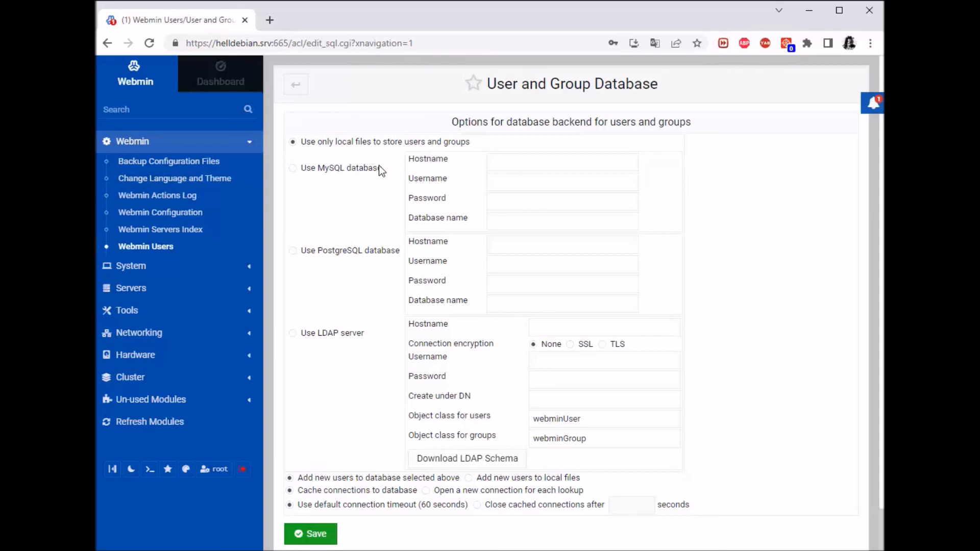
pyautogui.click(337, 209)
pyautogui.moveTo(321, 251); pyautogui.dragTo(377, 252)
pyautogui.click(387, 298)
pyautogui.click(321, 371)
pyautogui.scroll(-2, 517, 306)
pyautogui.scroll(2, 518, 306)
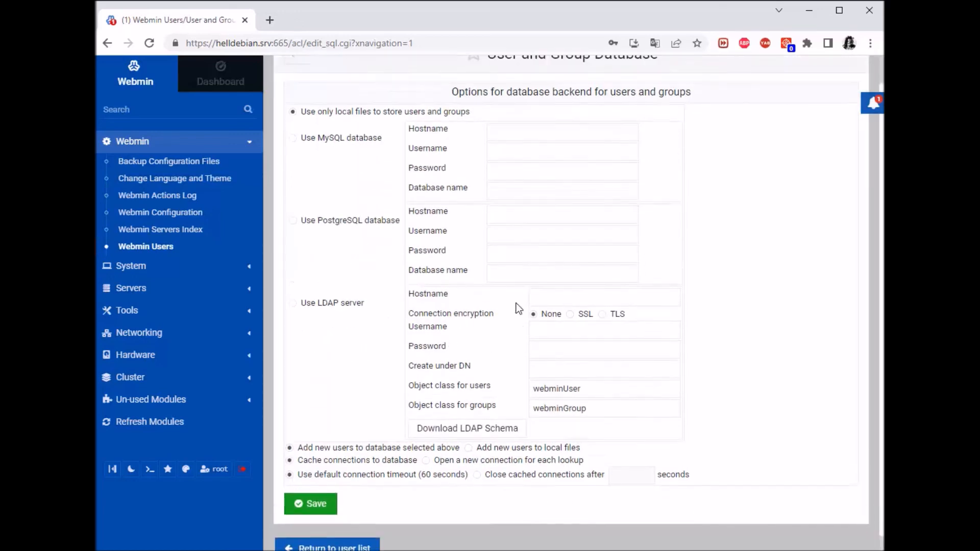
pyautogui.click(508, 246)
pyautogui.click(508, 265)
pyautogui.click(508, 284)
pyautogui.hotkey('shift', 'Tab')
pyautogui.click(519, 287)
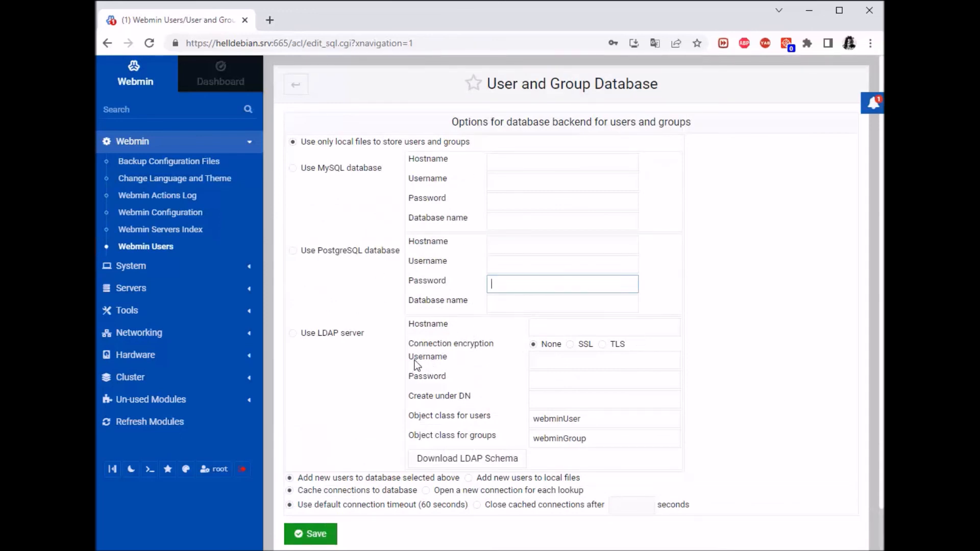
pyautogui.click(540, 299)
pyautogui.click(728, 274)
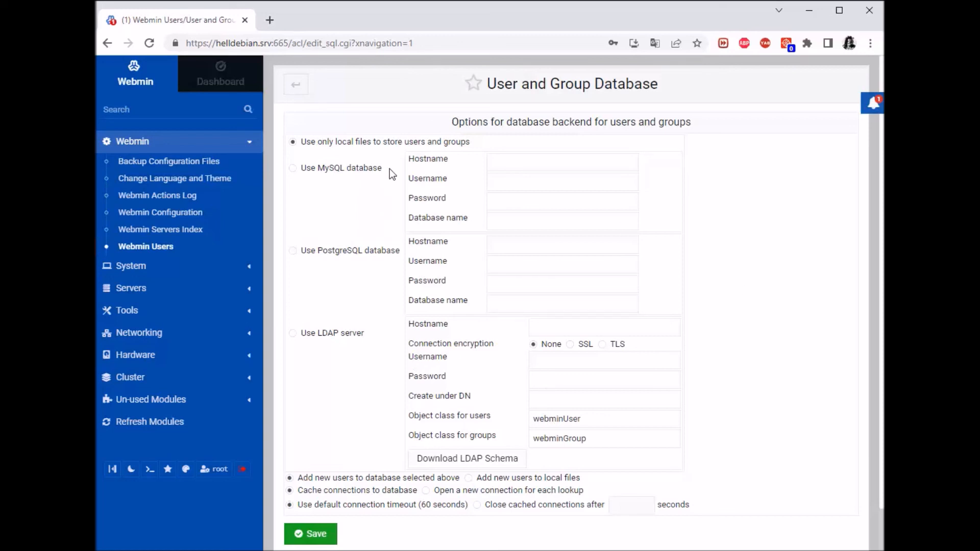
pyautogui.moveTo(390, 169); pyautogui.dragTo(332, 166)
pyautogui.click(334, 176)
pyautogui.scroll(-1, 669, 219)
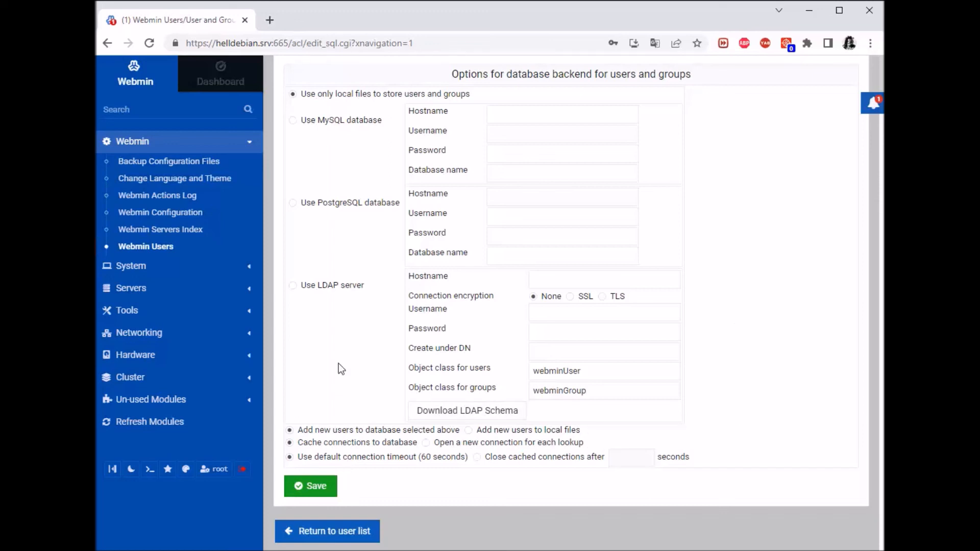
pyautogui.click(346, 531)
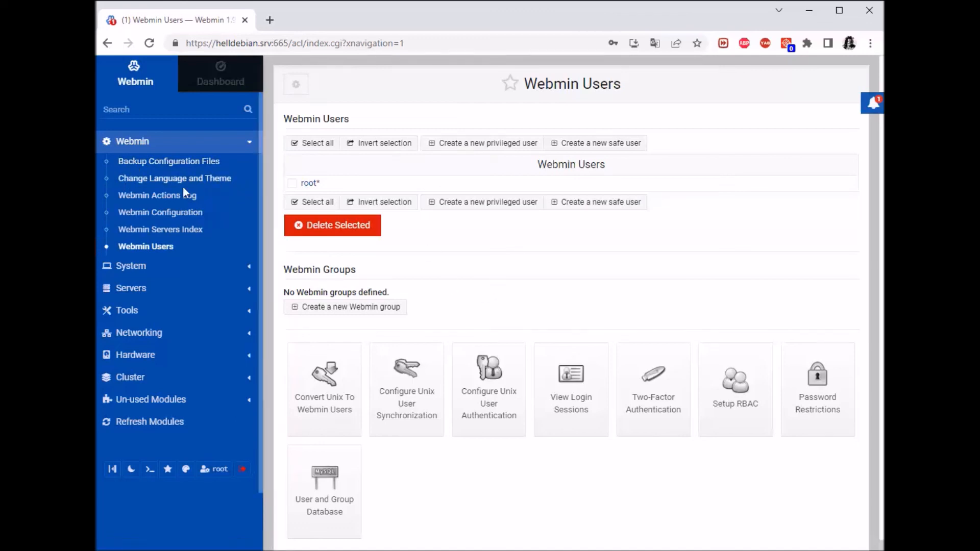
# Open Backup Configuration Files and browse its Scheduled backups and Restore now tabs, ending on Backup now.
pyautogui.click(188, 168)
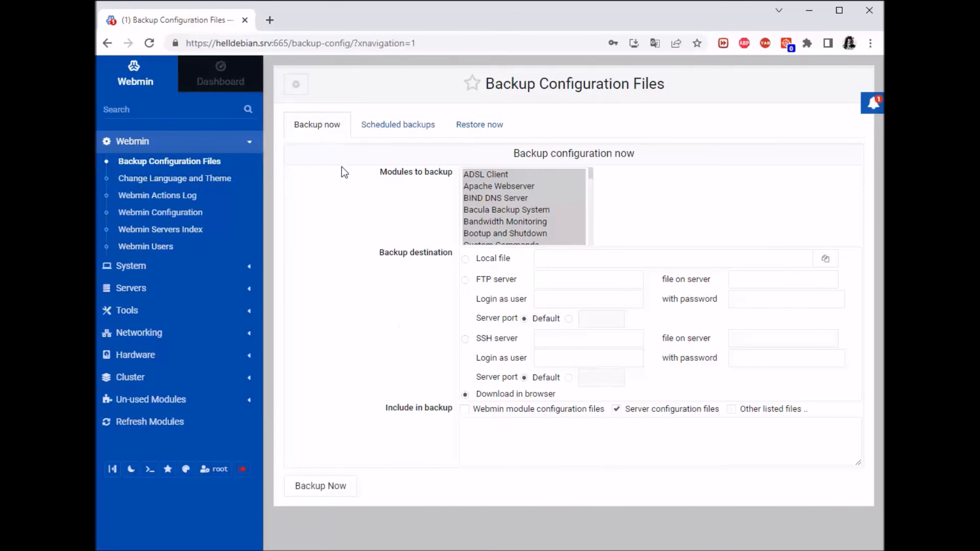
pyautogui.click(397, 128)
pyautogui.click(375, 161)
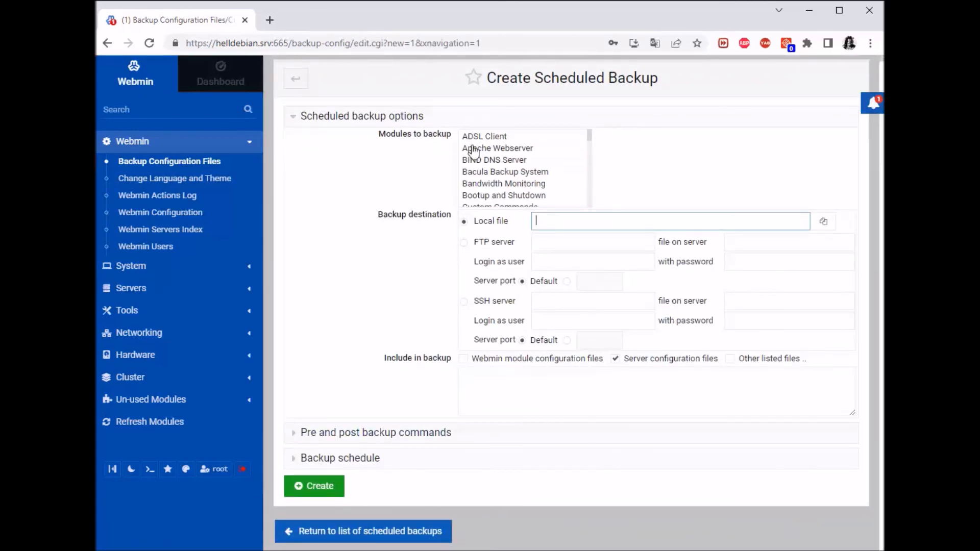
pyautogui.click(296, 84)
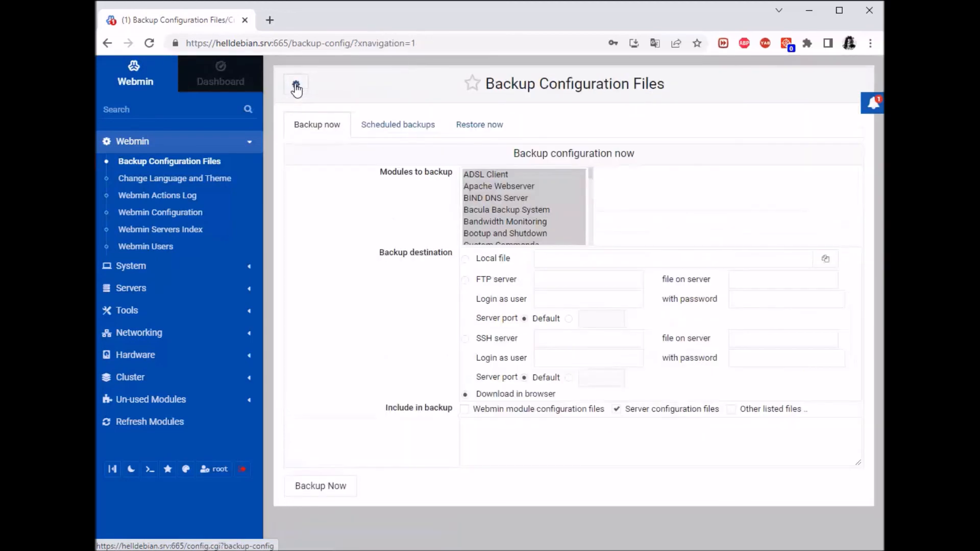
pyautogui.click(398, 131)
pyautogui.click(318, 124)
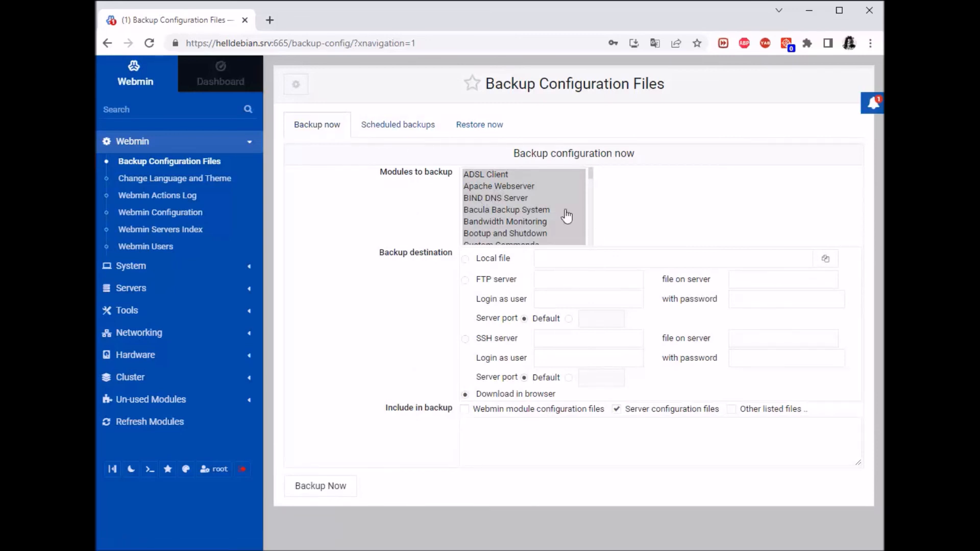
pyautogui.click(477, 125)
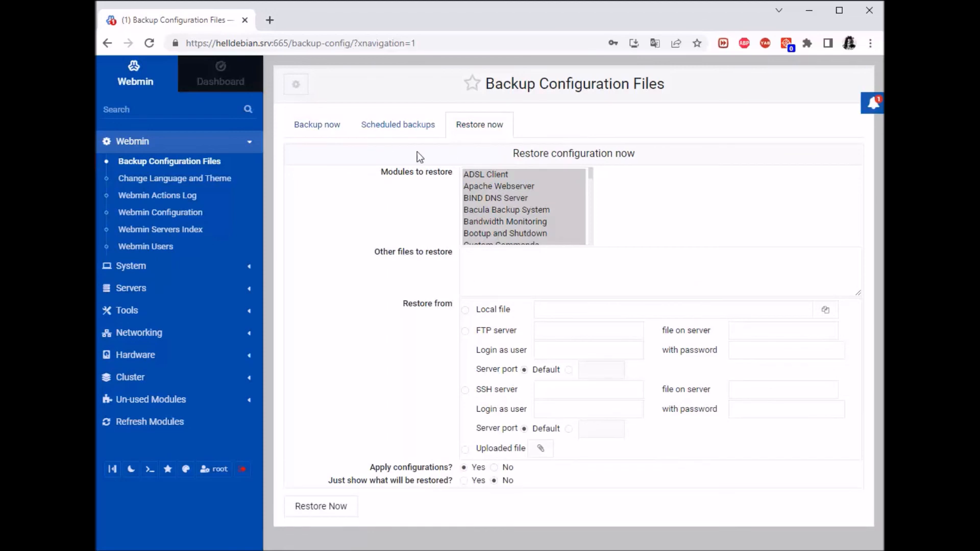
pyautogui.click(346, 134)
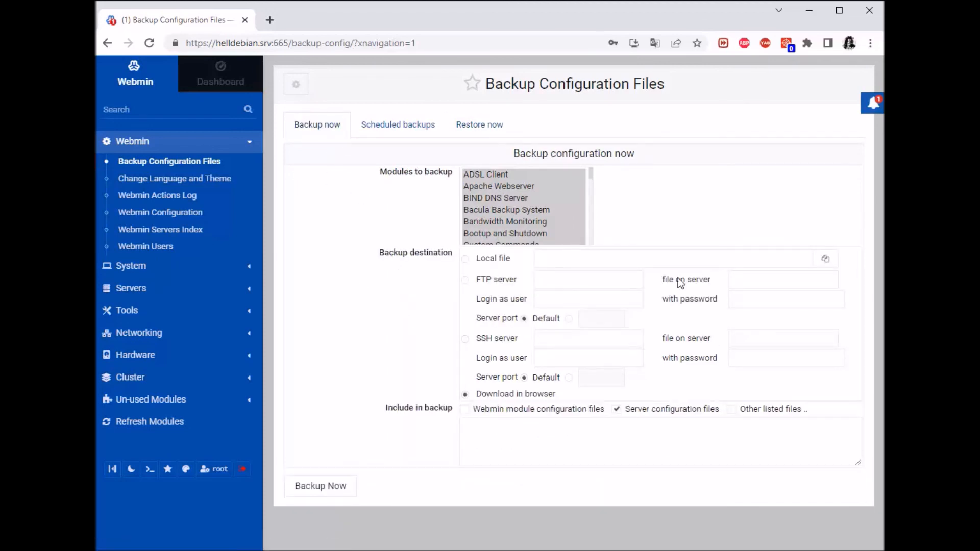
# Review the Backup now destination options, from Local file down to Download in browser.
pyautogui.moveTo(513, 262); pyautogui.dragTo(440, 253)
pyautogui.click(440, 254)
pyautogui.moveTo(522, 280); pyautogui.dragTo(398, 317)
pyautogui.click(398, 317)
pyautogui.moveTo(525, 339); pyautogui.dragTo(409, 396)
pyautogui.click(415, 359)
pyautogui.moveTo(561, 394); pyautogui.dragTo(474, 406)
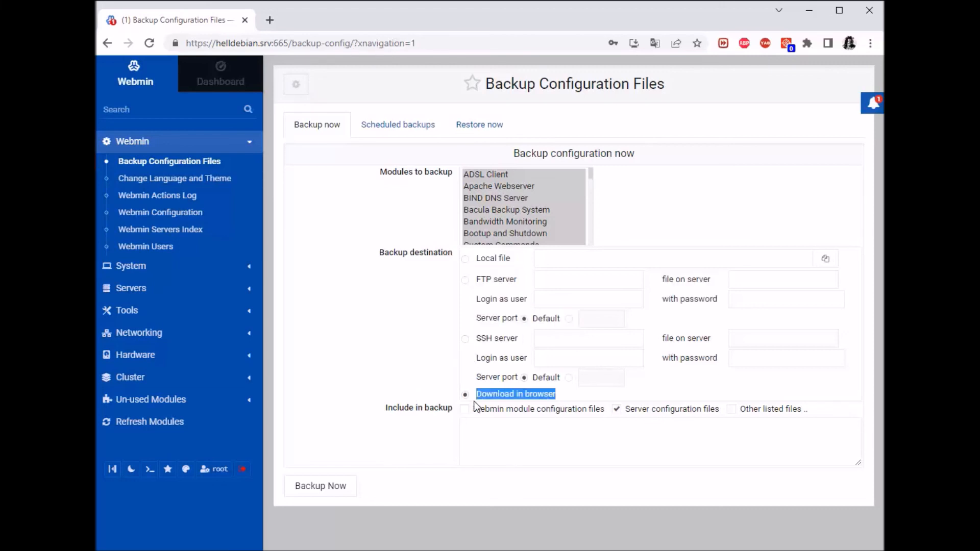
pyautogui.click(367, 347)
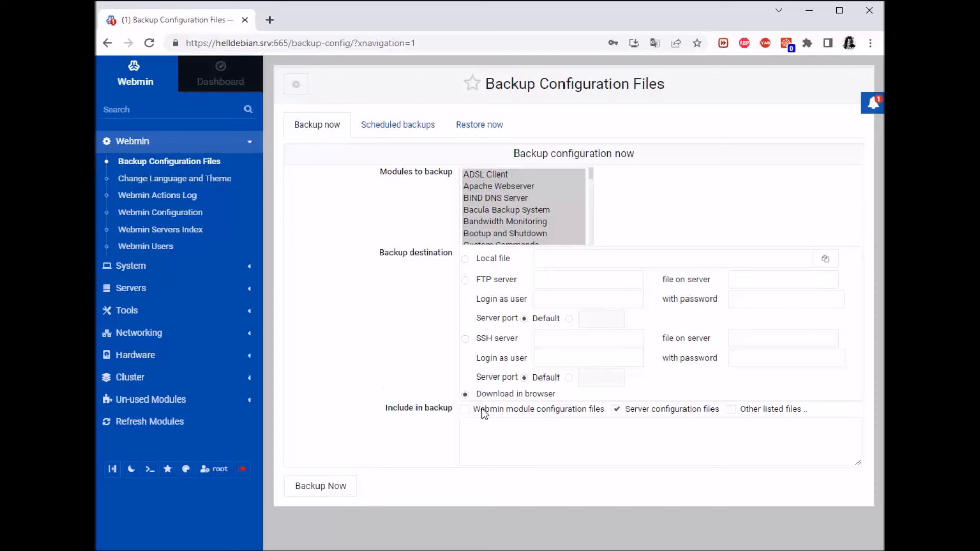